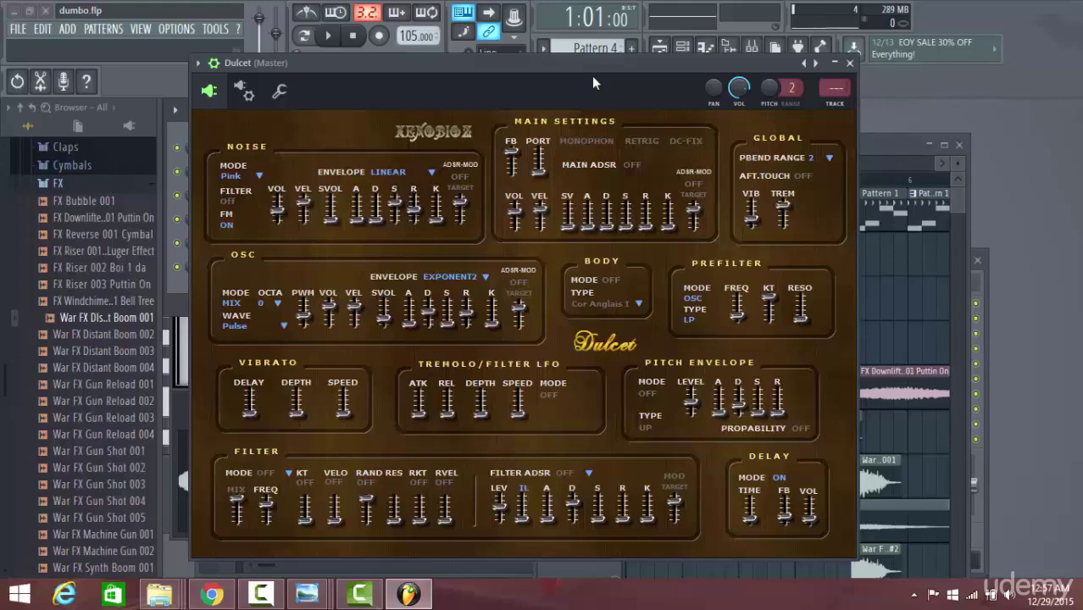
Load the Xenophone preset in the Dulcet synth and play a couple of test notes
key(b)
drag(512, 73, 514, 74)
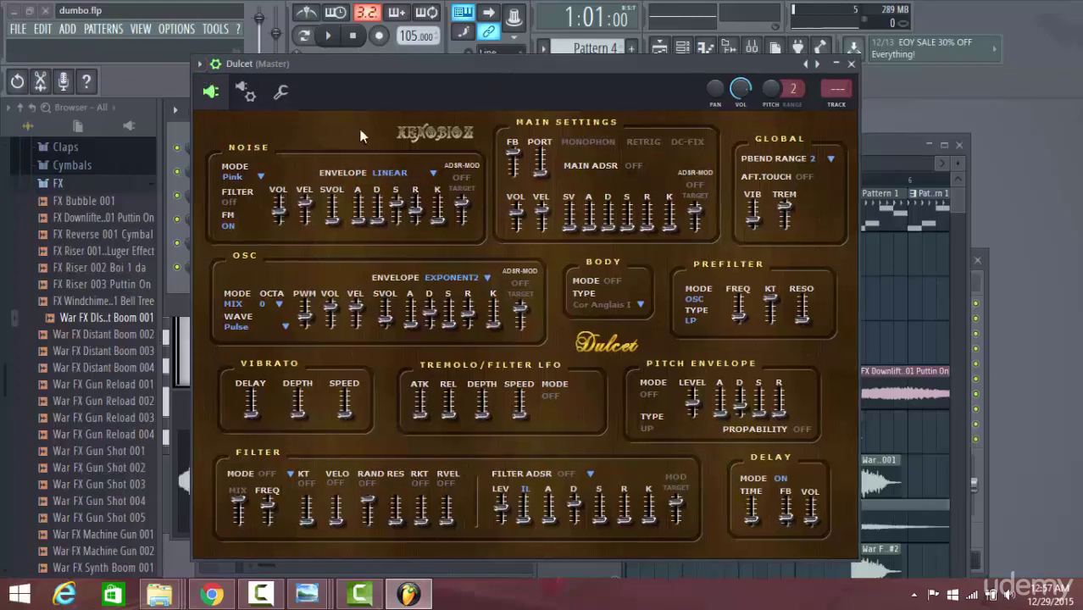
click(201, 66)
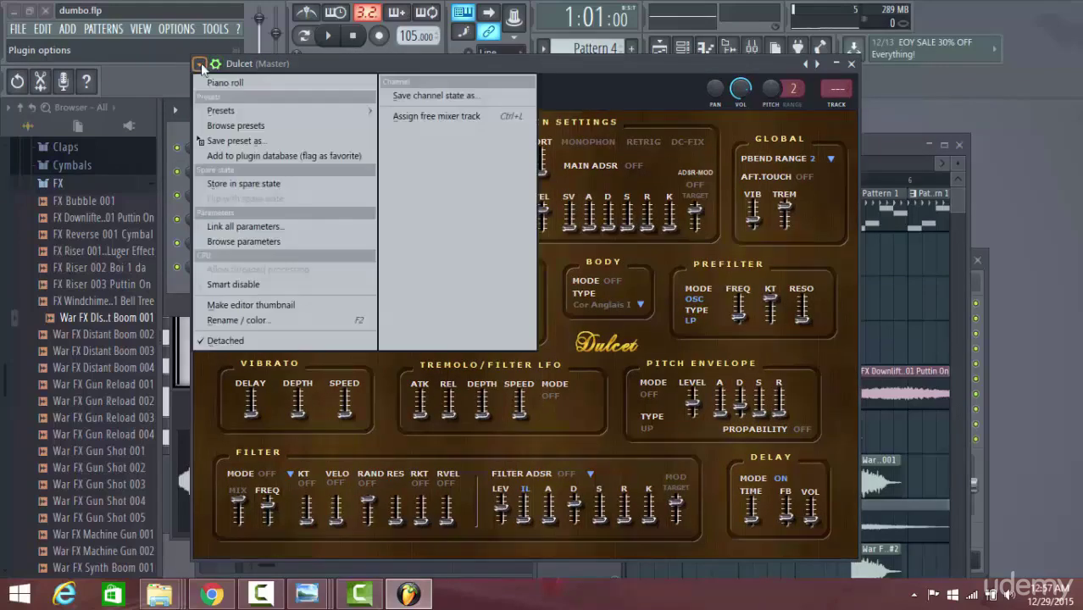
mouse_move(245, 114)
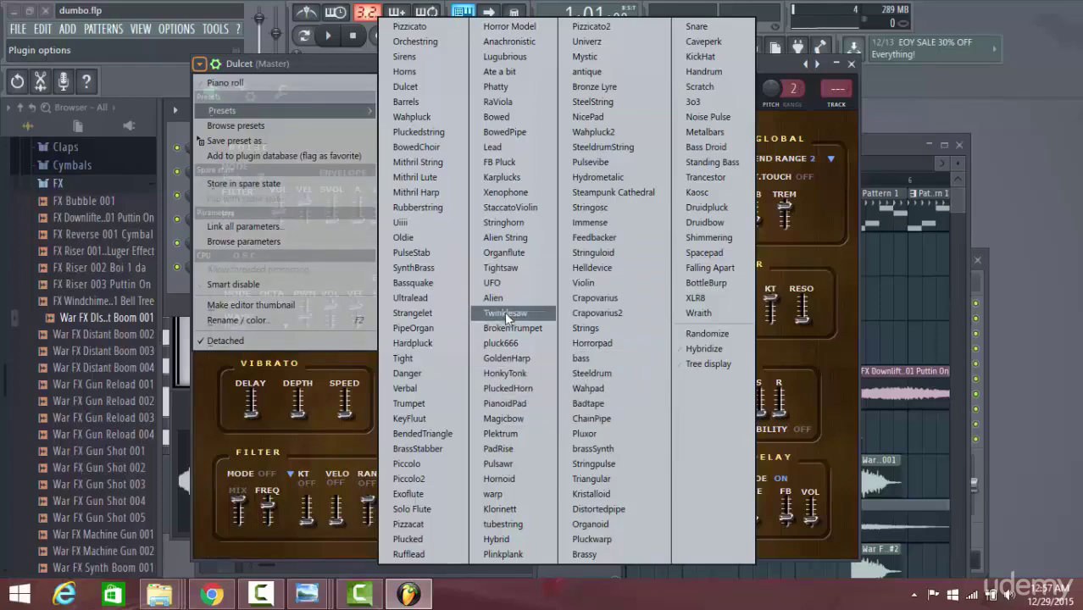
click(526, 192)
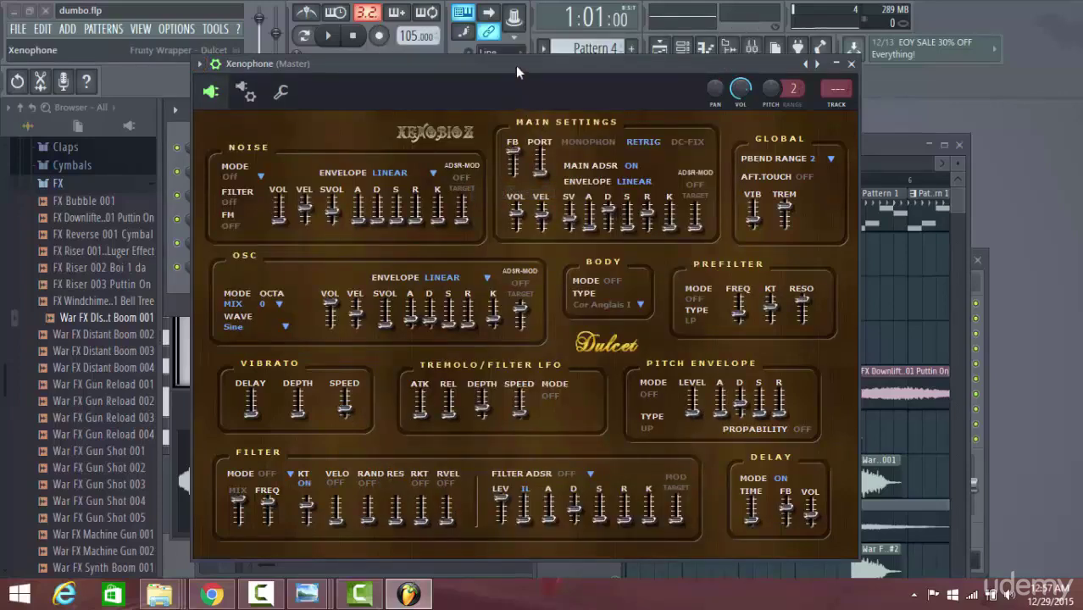
key(b)
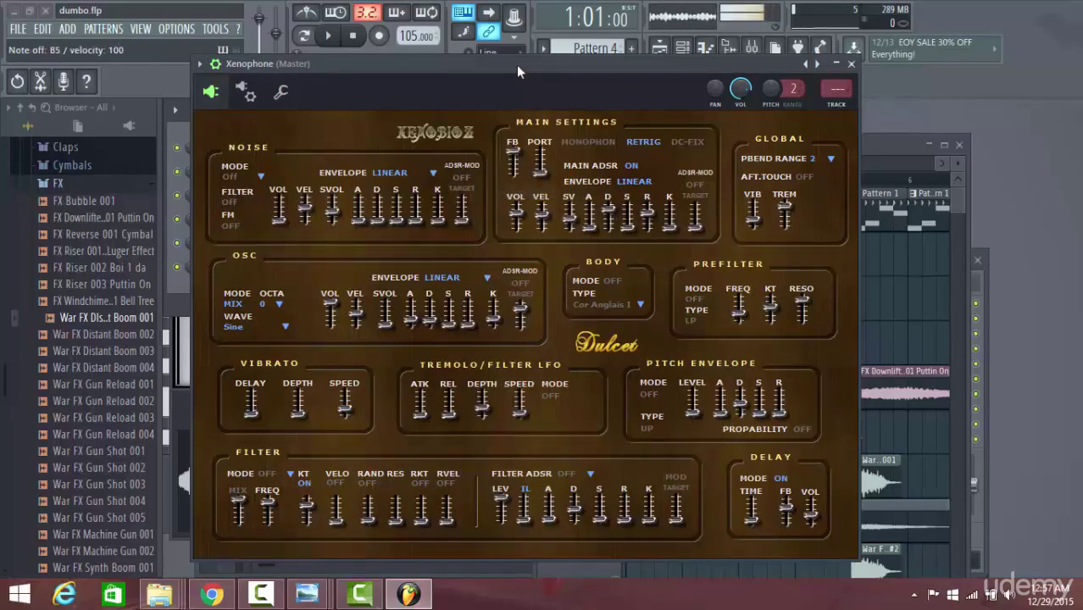
key(x)
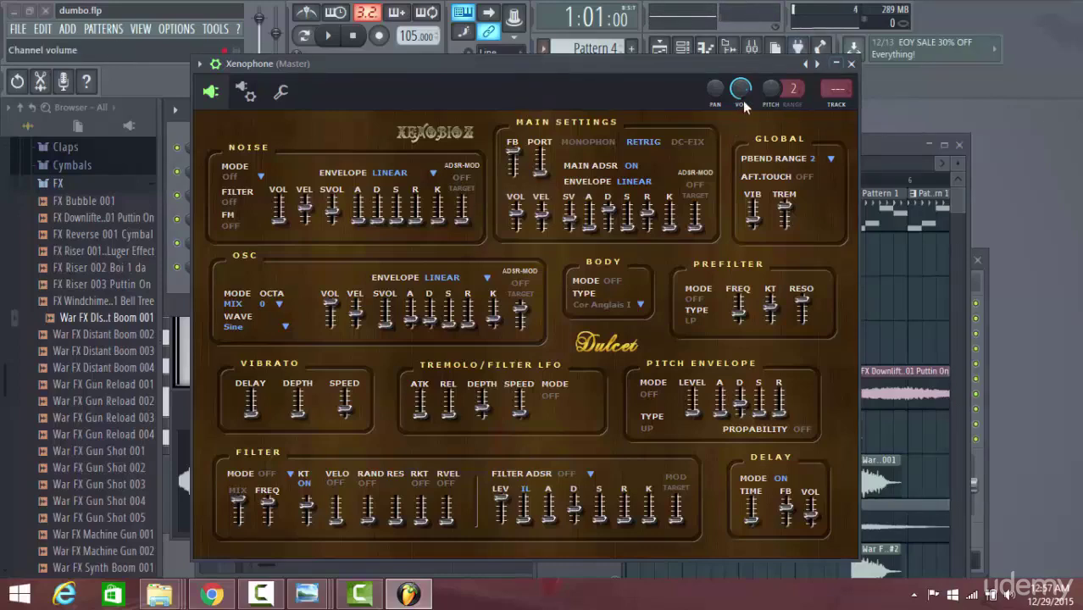
Lower the Xenophone channel's volume and play several different notes at the reduced level
drag(741, 90, 720, 110)
key(q)
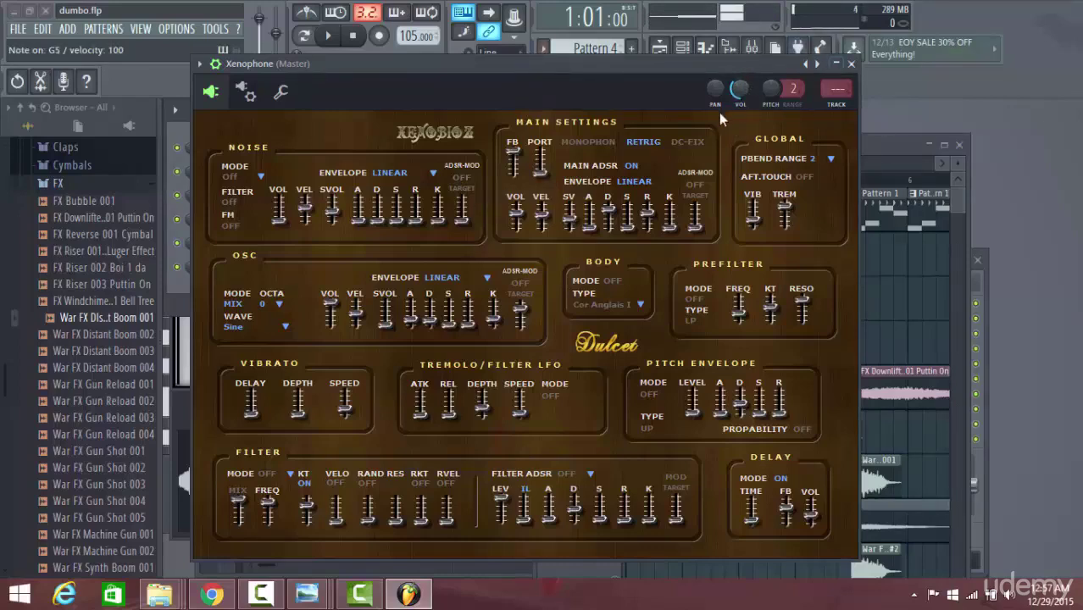
key(b)
key(c)
key(n)
key(m)
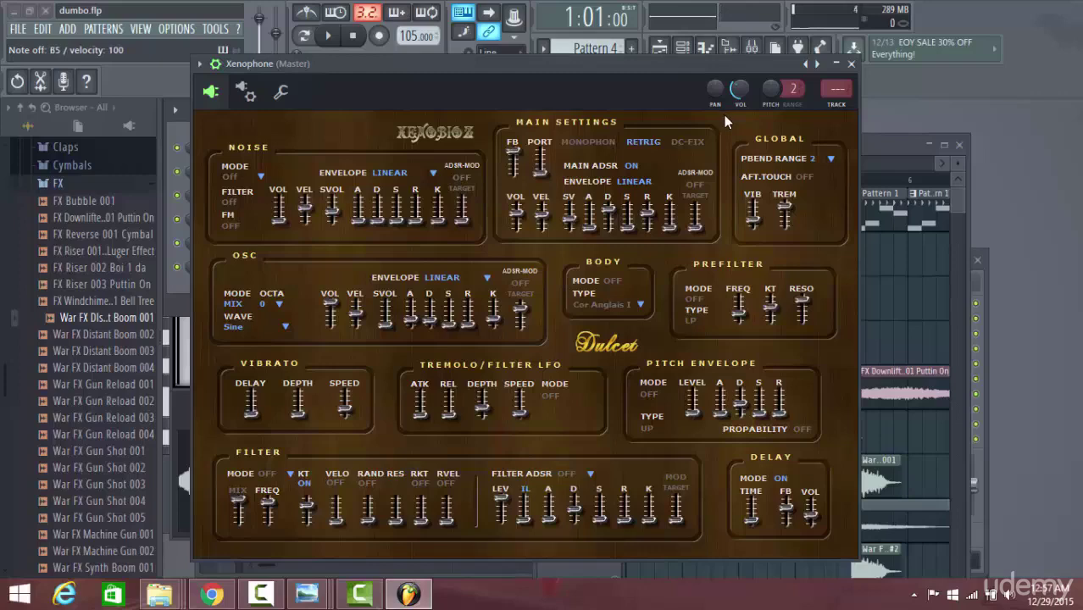
key(x)
key(v)
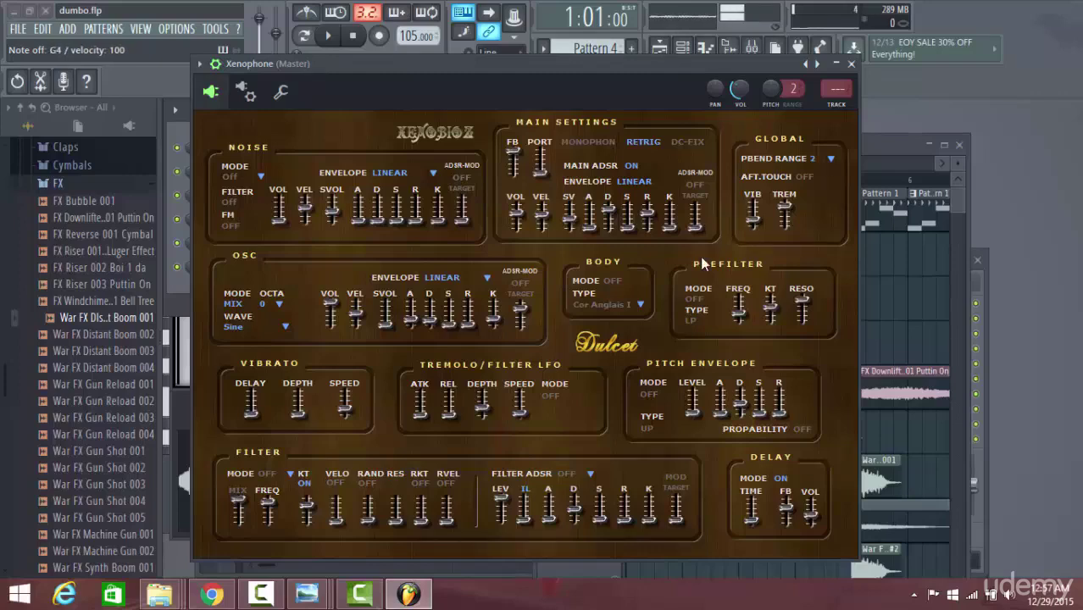
key(m)
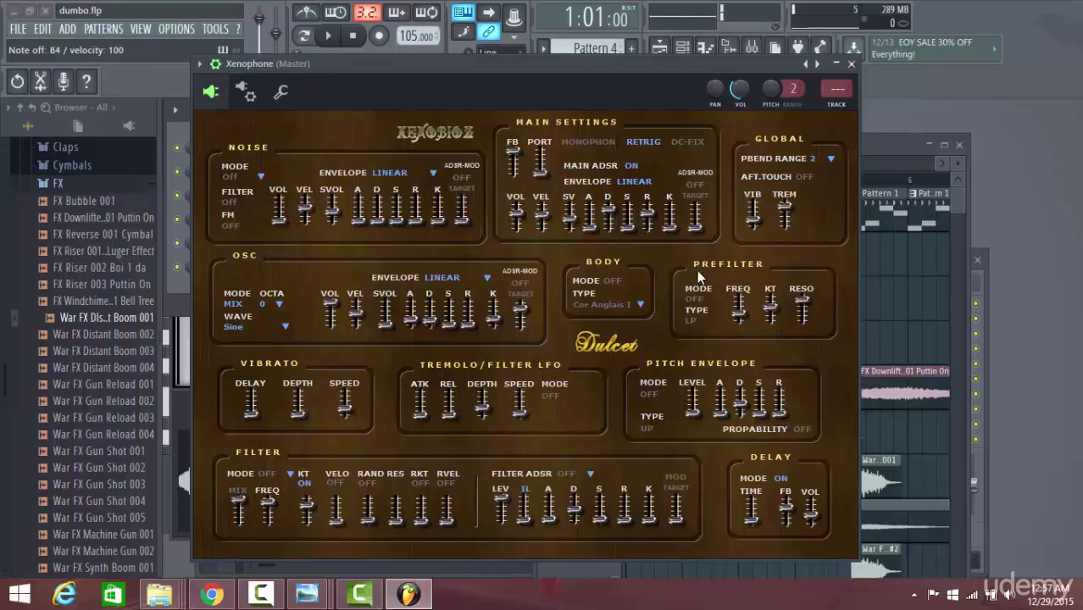
Audition the Xenophone sound by playing one note repeatedly, mixed with a few other notes
key(c)
key(c)
key(c)
key(c)
key(c)
key(c)
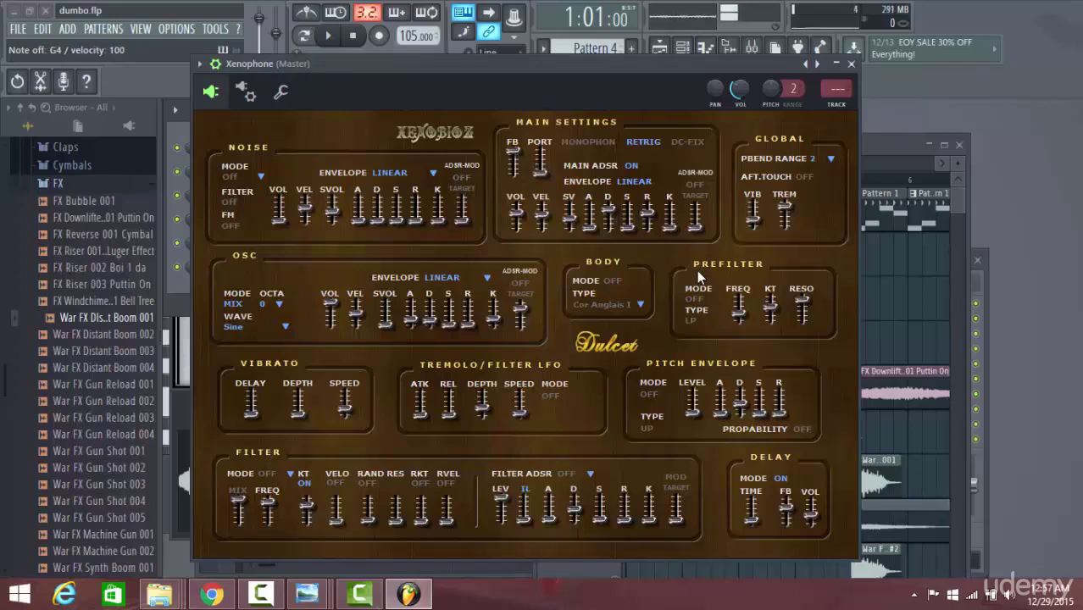
key(c)
key(c)
key(c)
key(b)
key(c)
key(c)
key(c)
key(m)
key(c)
key(m)
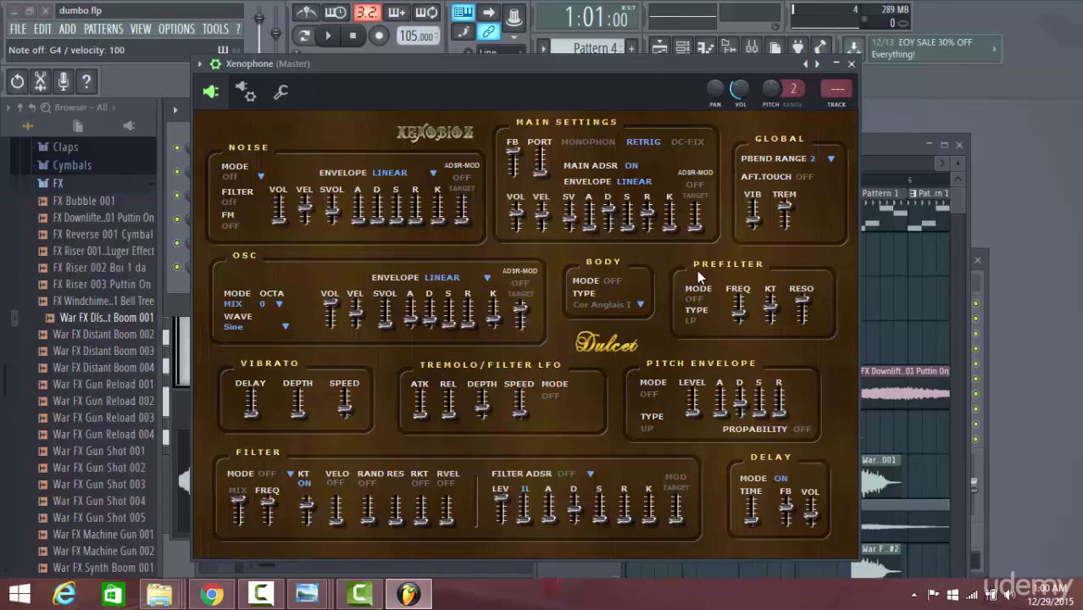
key(e)
Load the Metalbars preset in Dulcet and move the synth window slightly
click(200, 63)
mouse_move(222, 111)
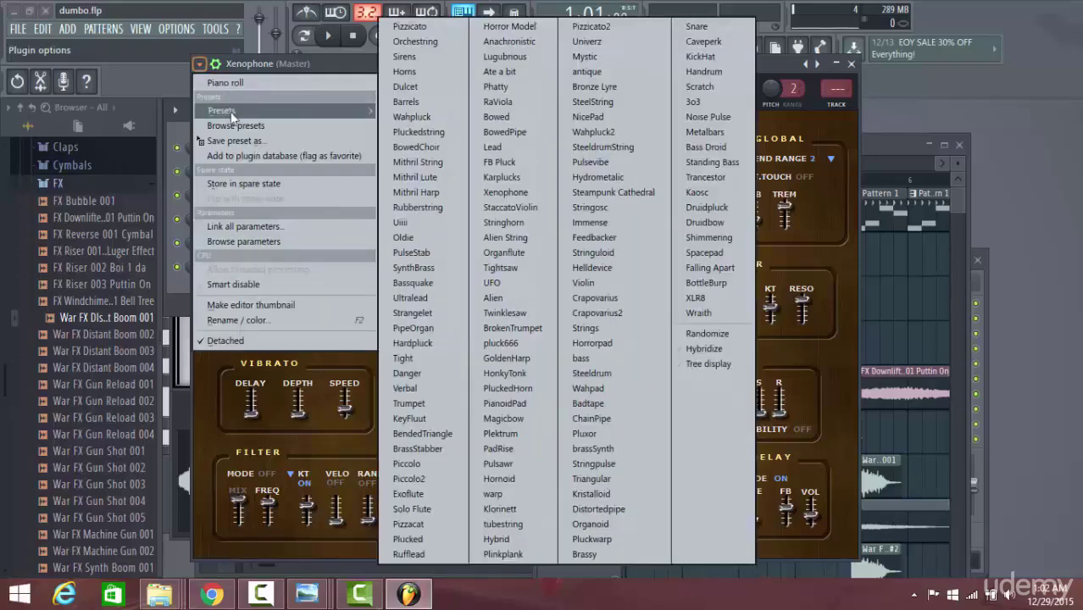
click(736, 132)
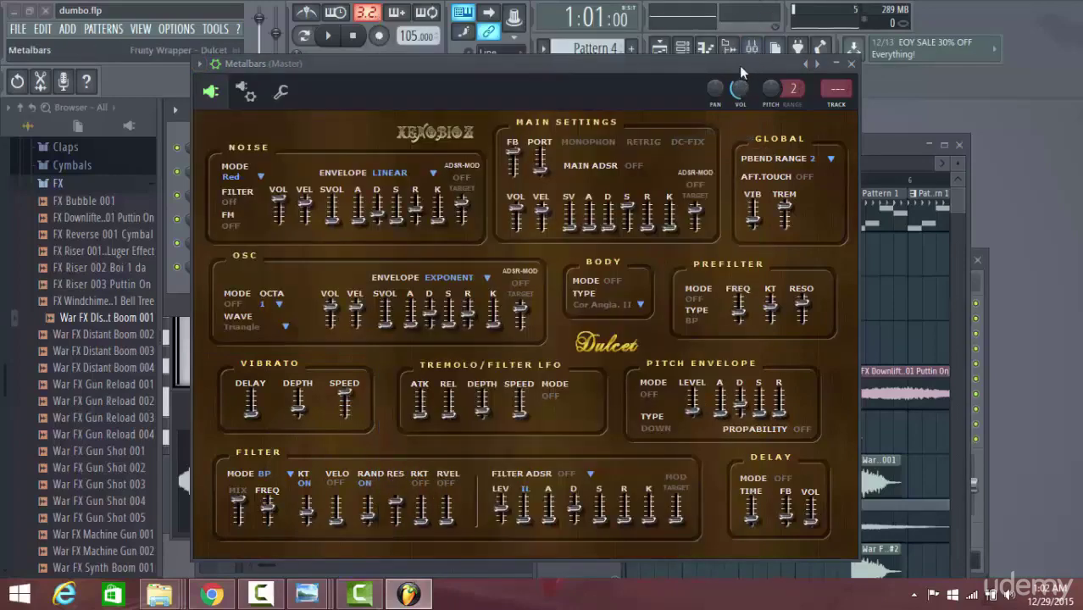
drag(739, 66, 753, 81)
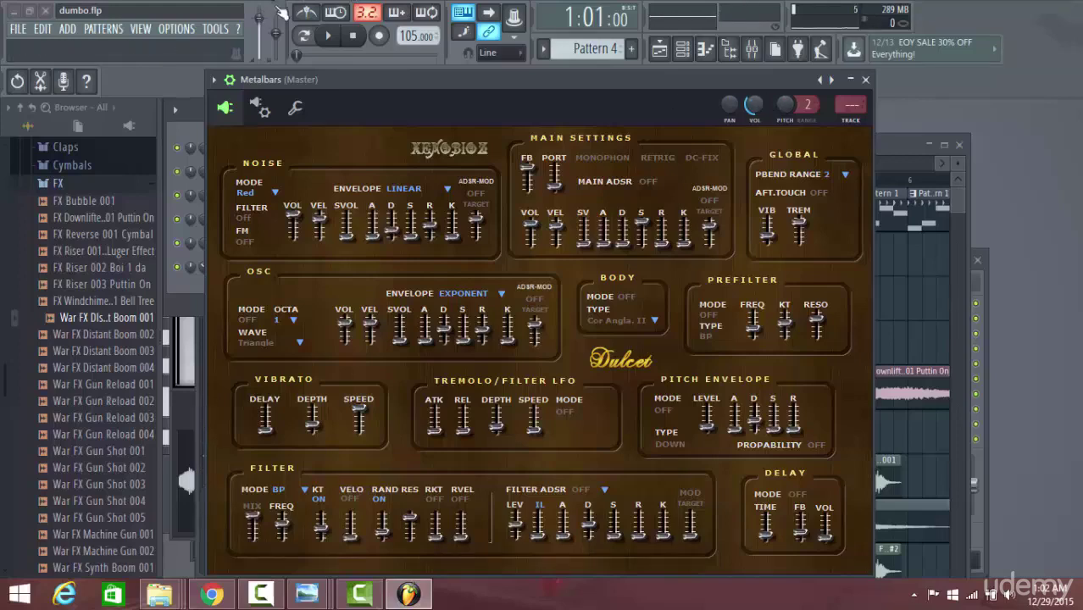
Load the Crapovarius preset in Dulcet
click(214, 79)
mouse_move(251, 127)
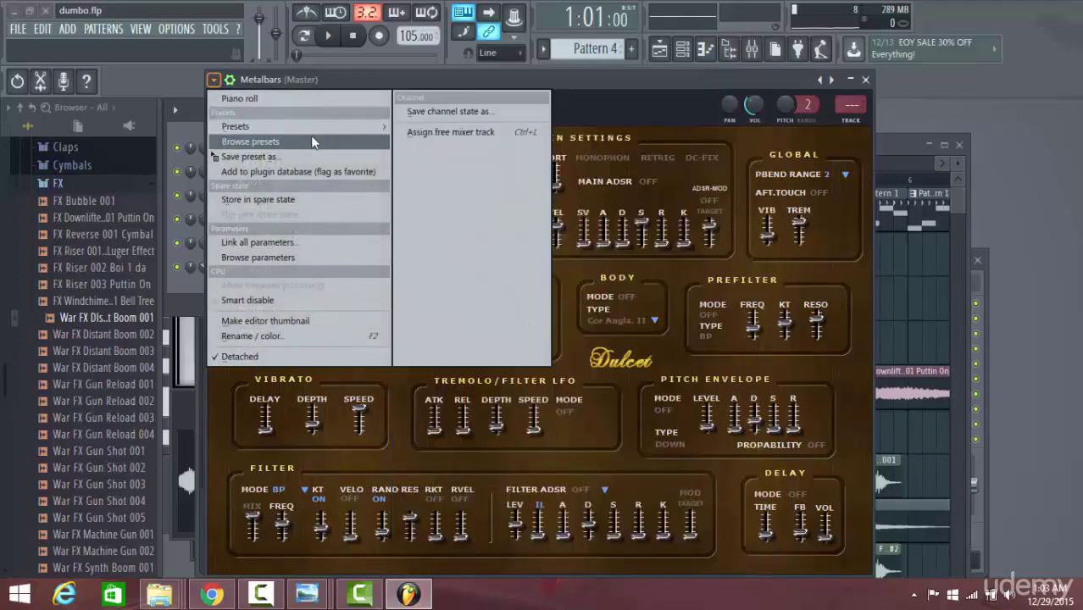
mouse_move(313, 126)
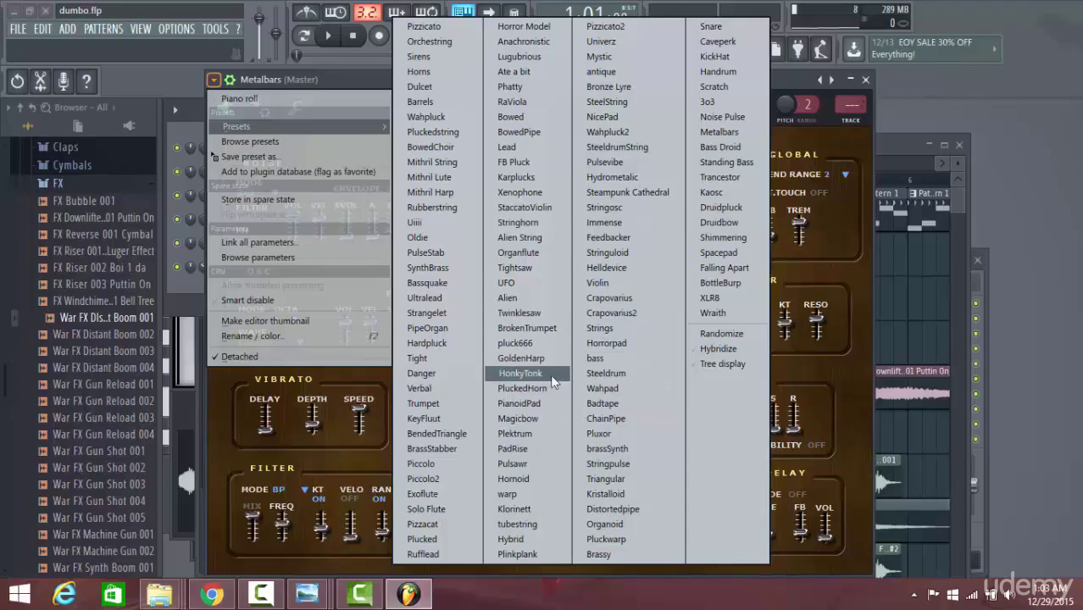
click(625, 301)
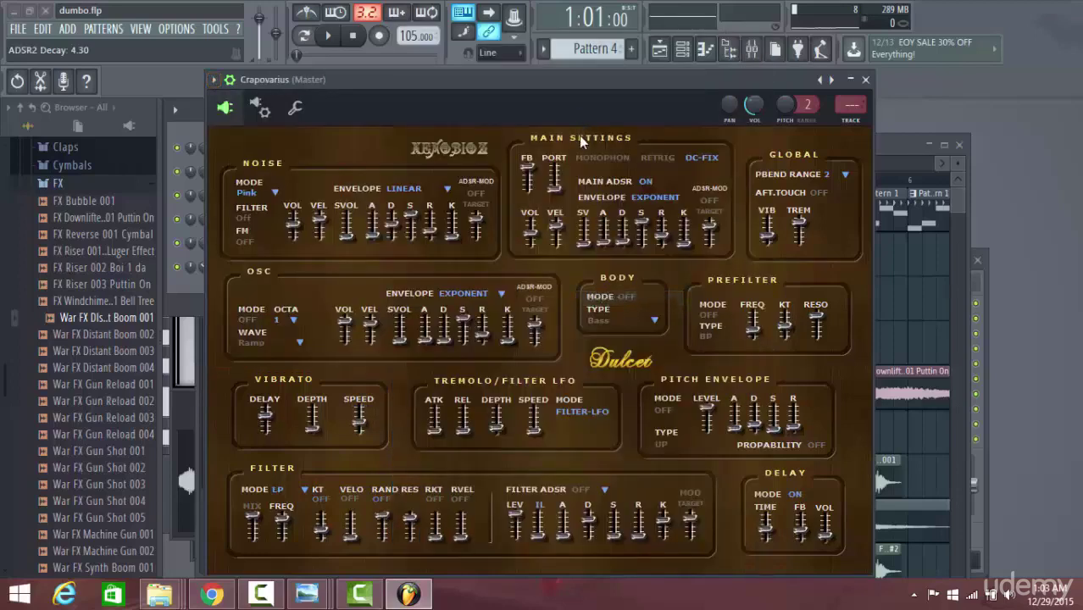
Audition the Crapovarius preset by playing a series of notes at different pitches
key(b)
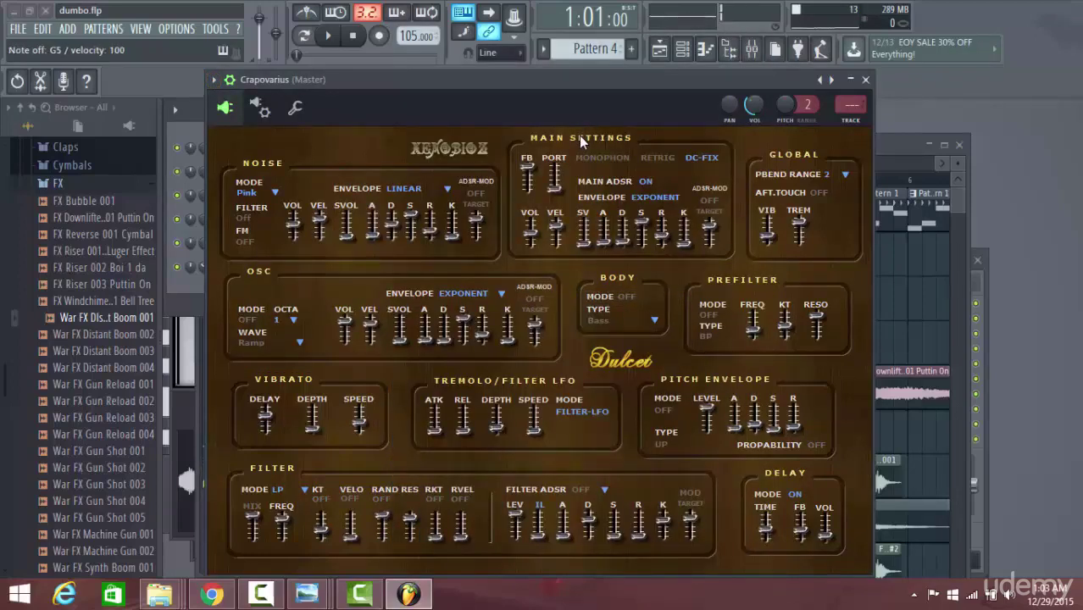
key(comma)
key(period)
key(b)
key(n)
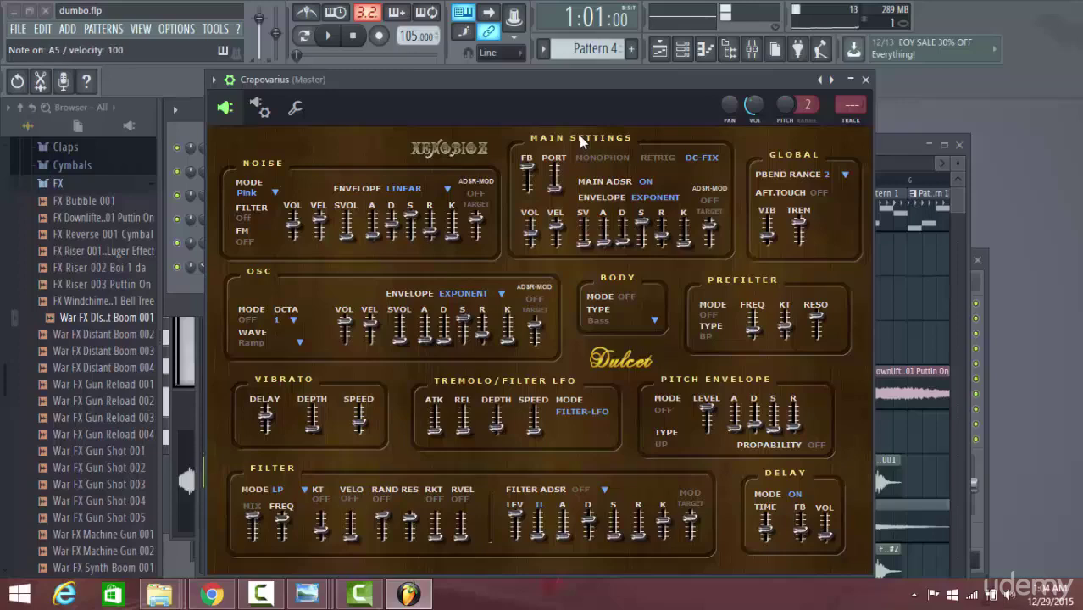
key(v)
key(b)
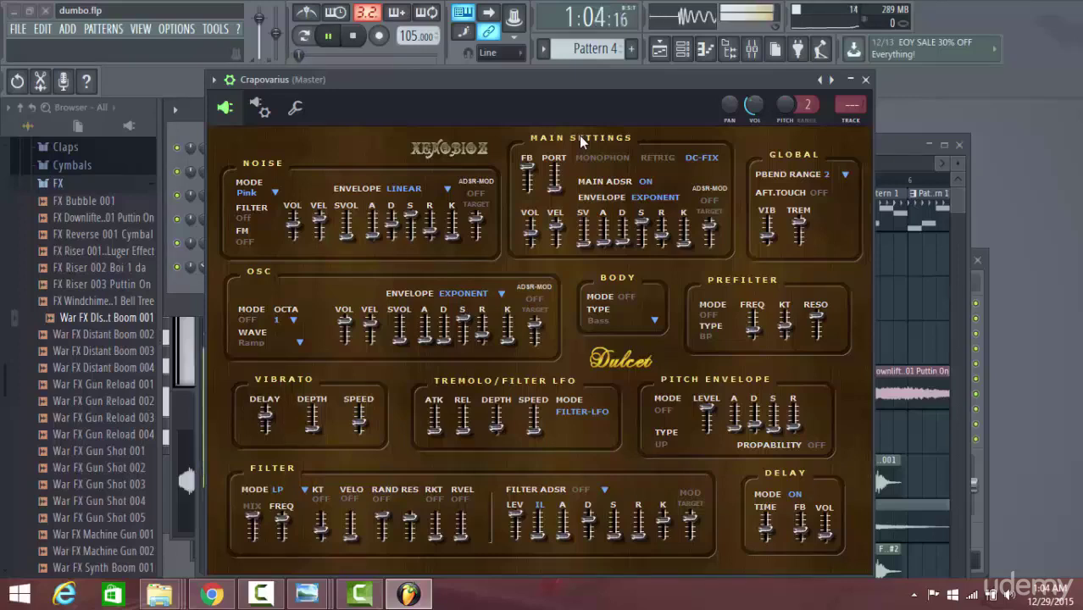
key(v)
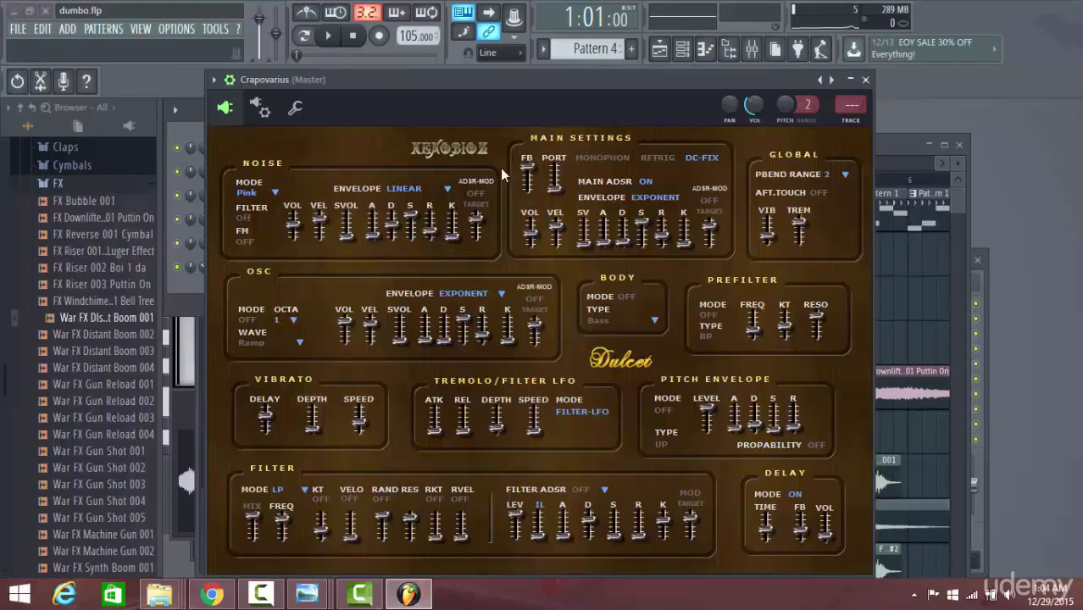
click(214, 78)
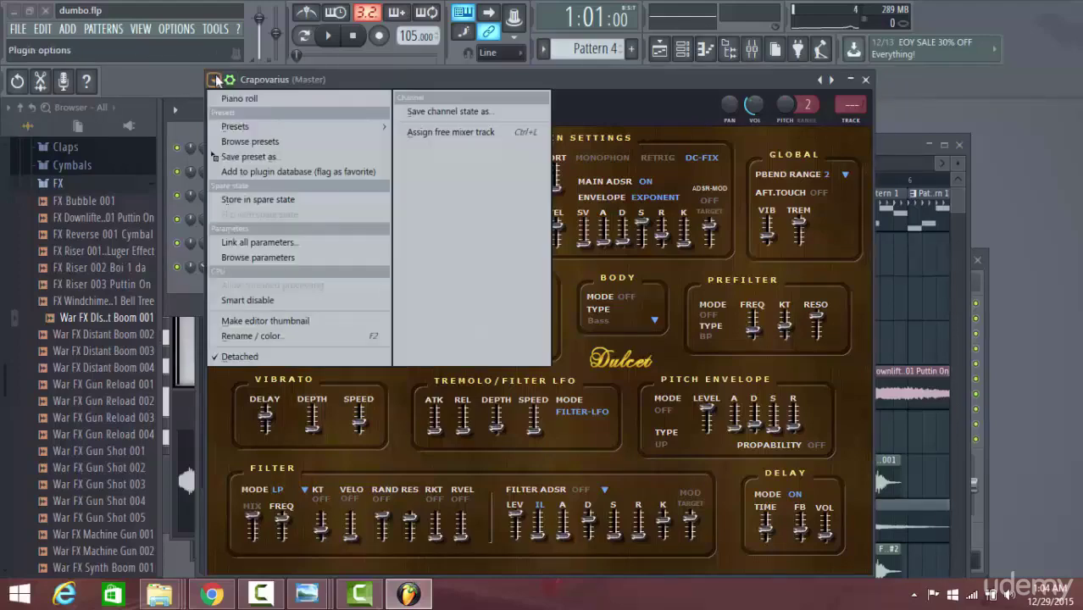
mouse_move(236, 131)
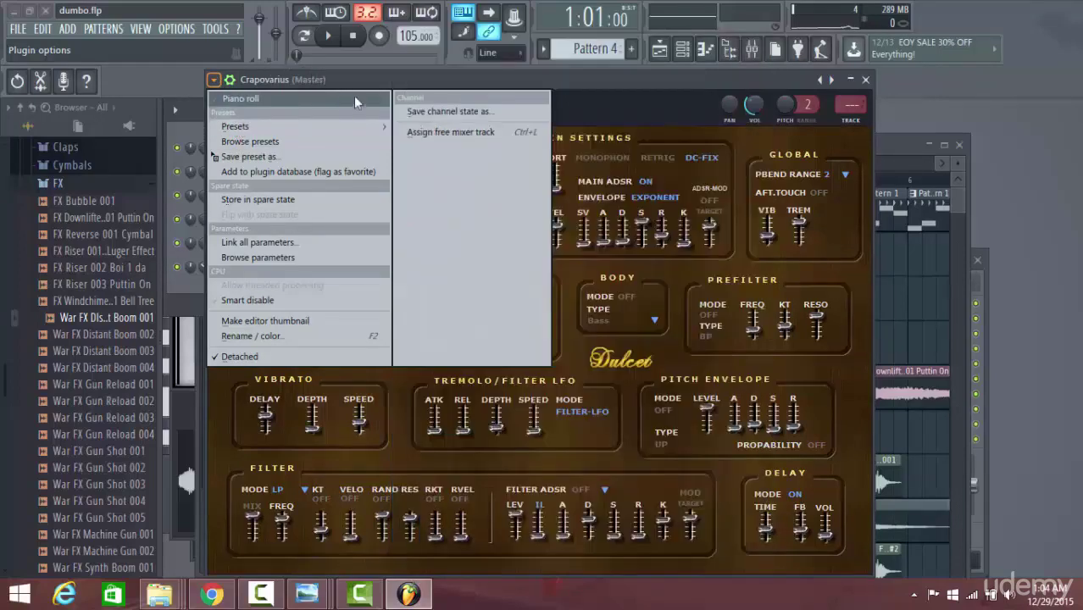
click(354, 75)
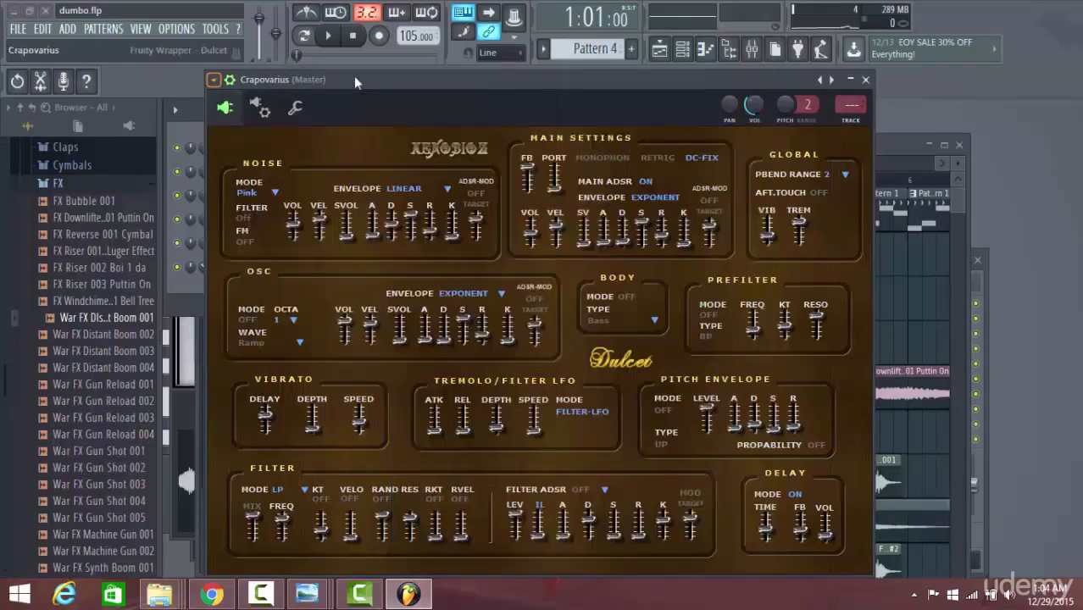
Close the Dulcet window and replace the Crapovarius channel's instrument with the additive synthesizer Harmor
click(866, 80)
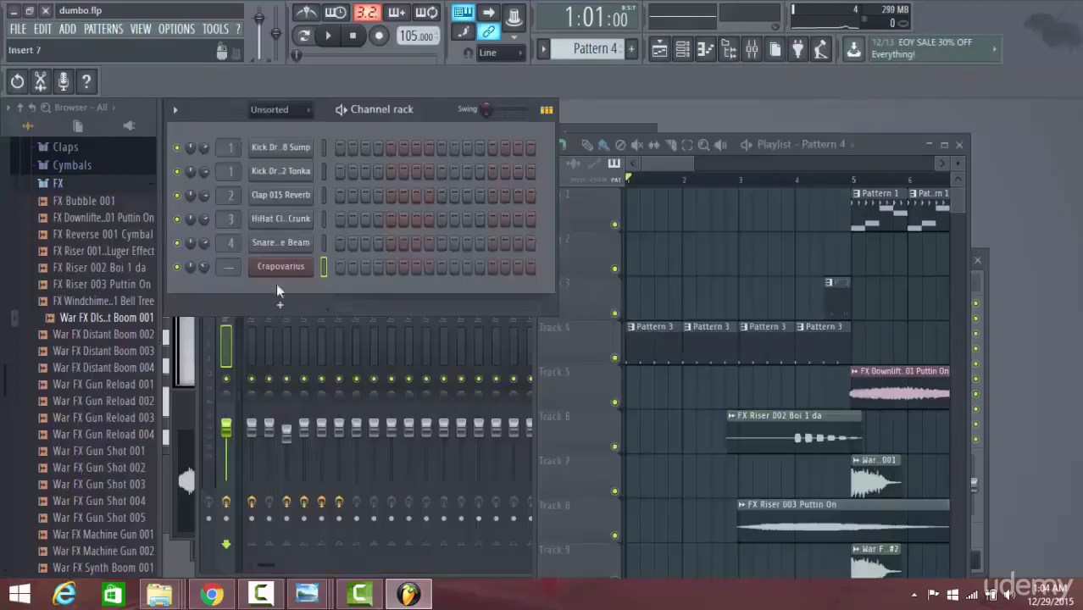
right_click(293, 268)
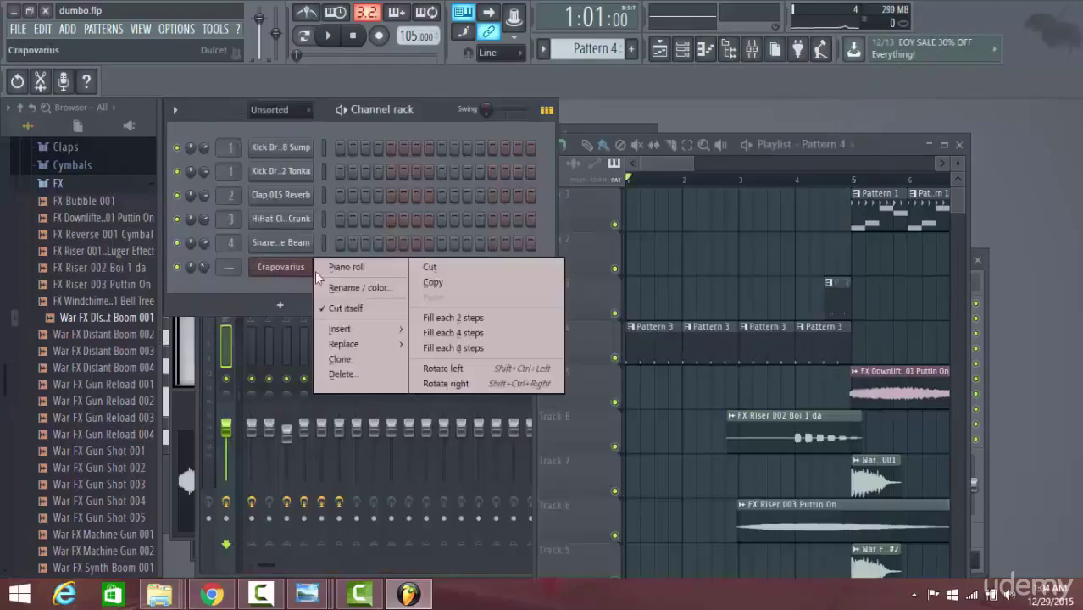
mouse_move(353, 340)
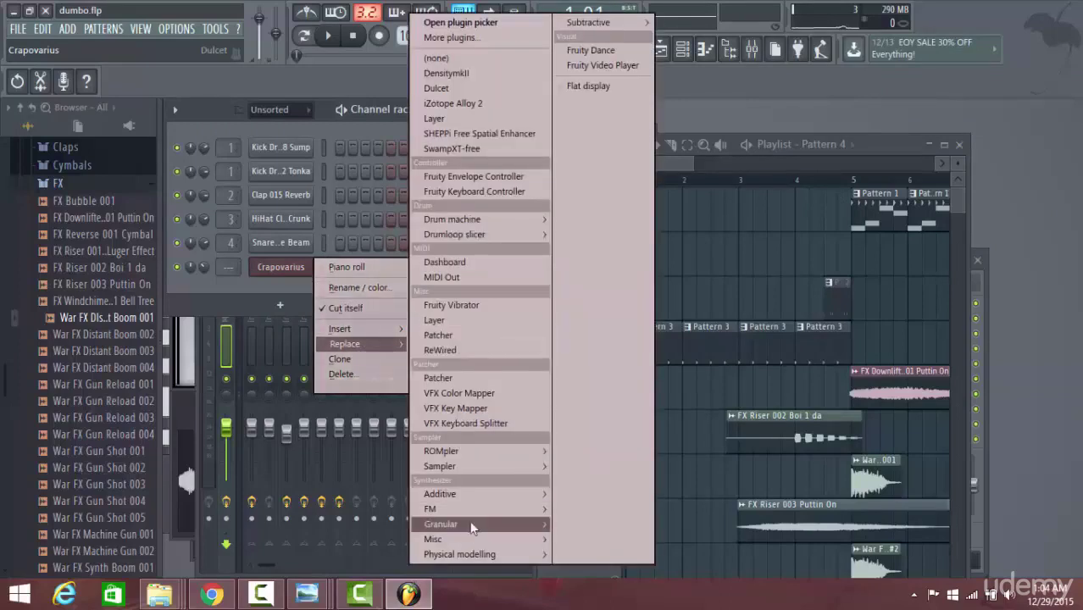
mouse_move(471, 525)
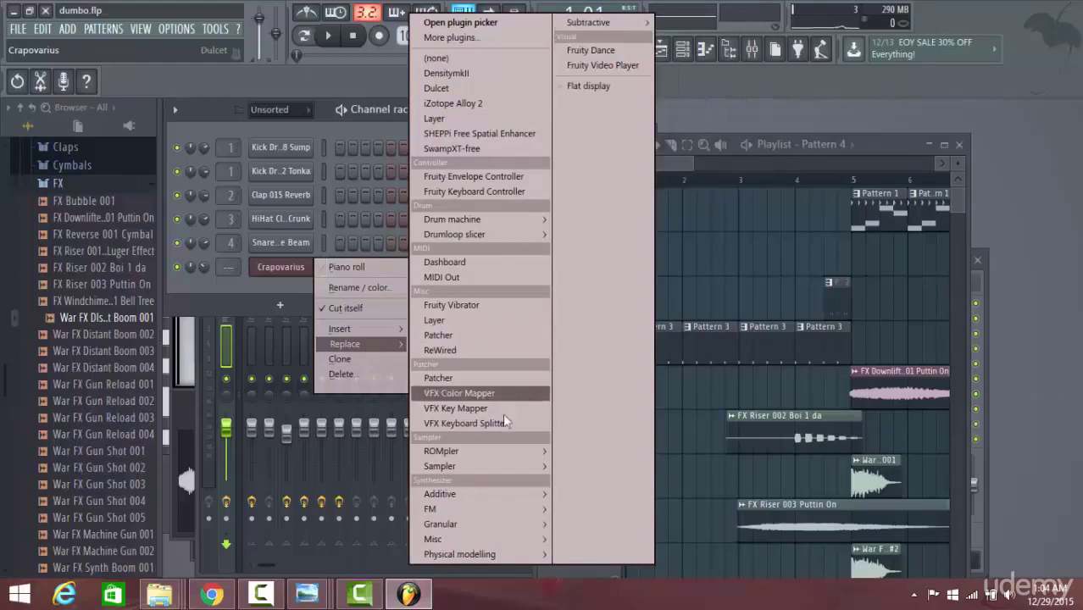
mouse_move(494, 496)
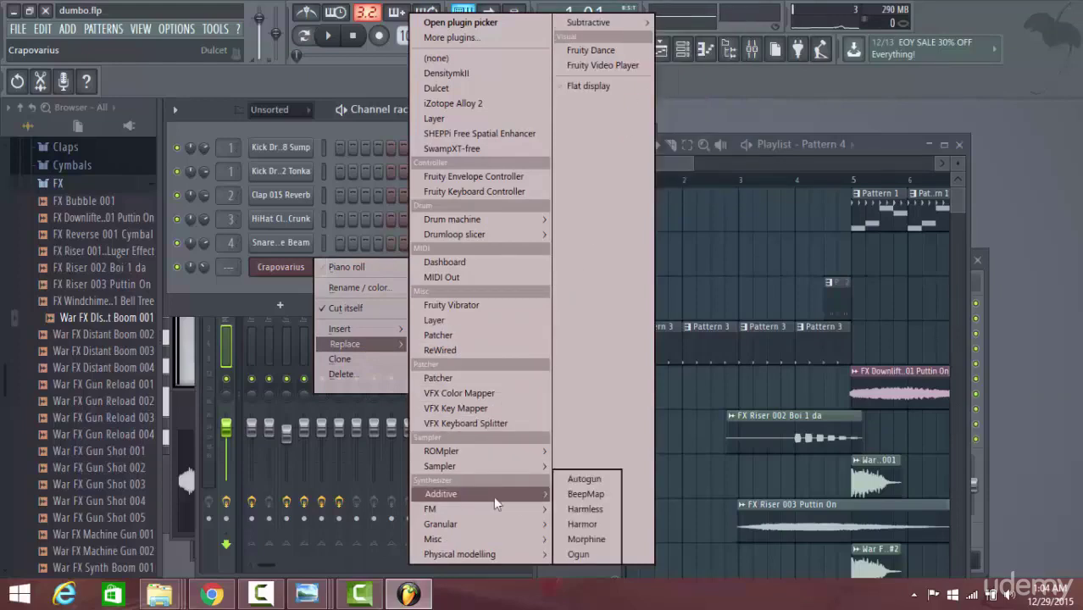
click(583, 524)
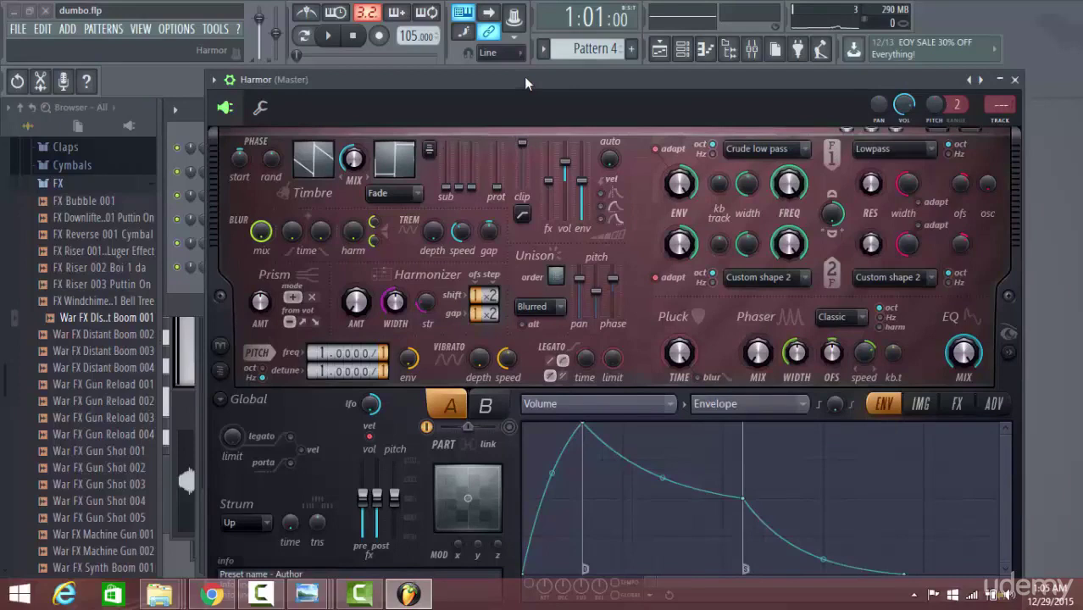
Play a test note in Harmor, shift its window, and lower the channel volume to about 54%
key(b)
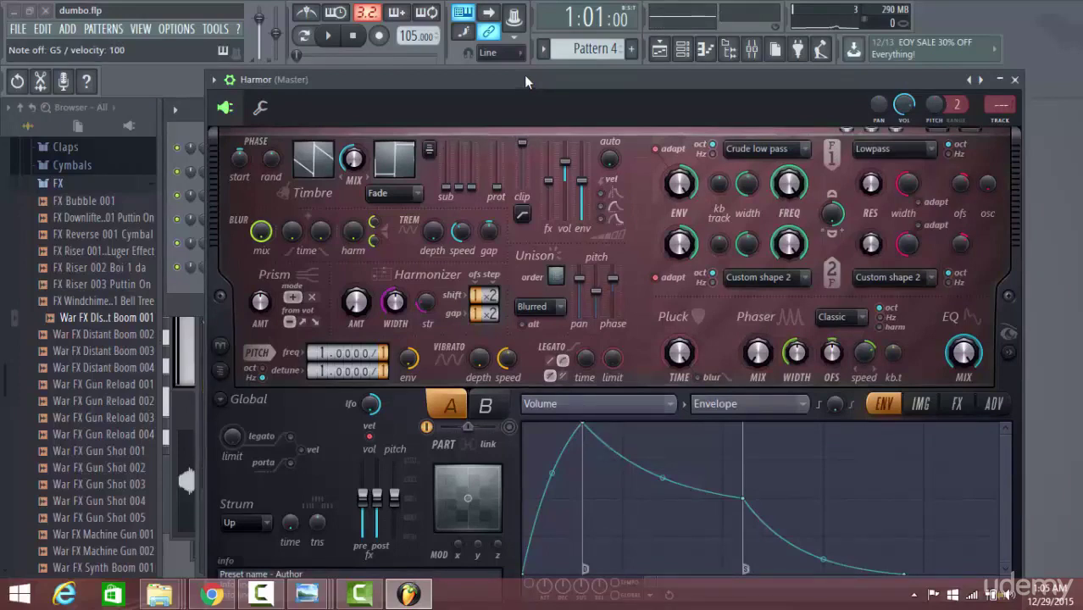
drag(524, 76, 596, 60)
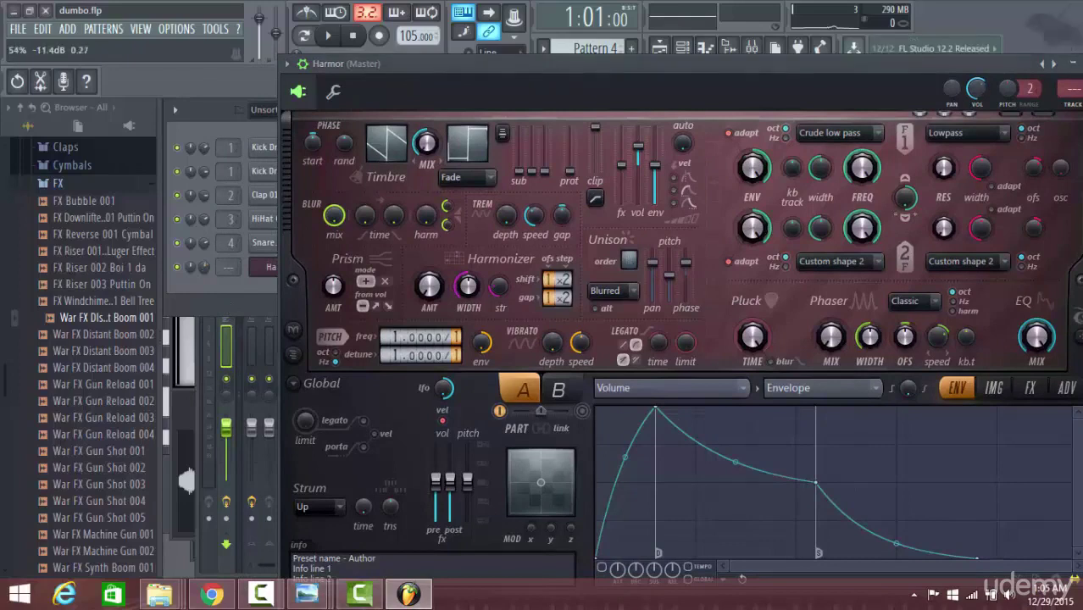
drag(977, 88, 977, 106)
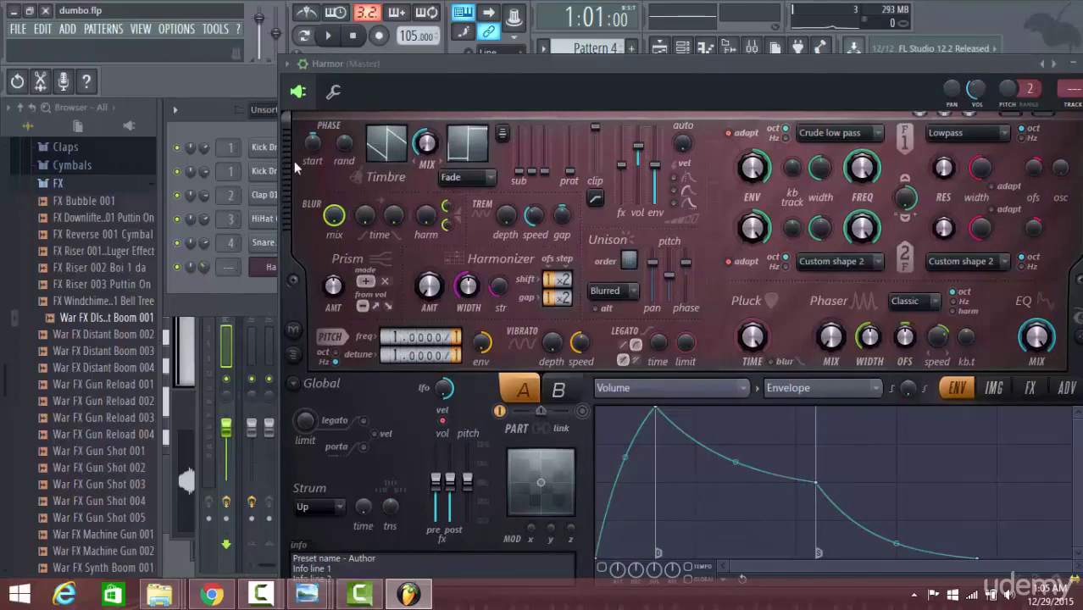
Load the Jade lead preset in Harmor and reposition the plugin window so the whole interface fits on screen
click(289, 67)
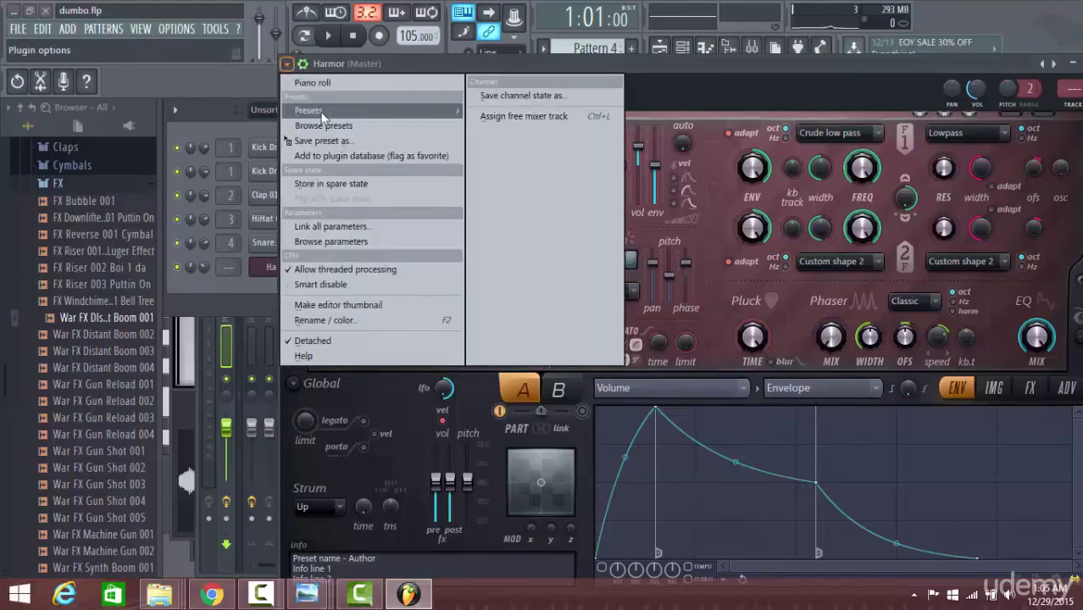
mouse_move(323, 115)
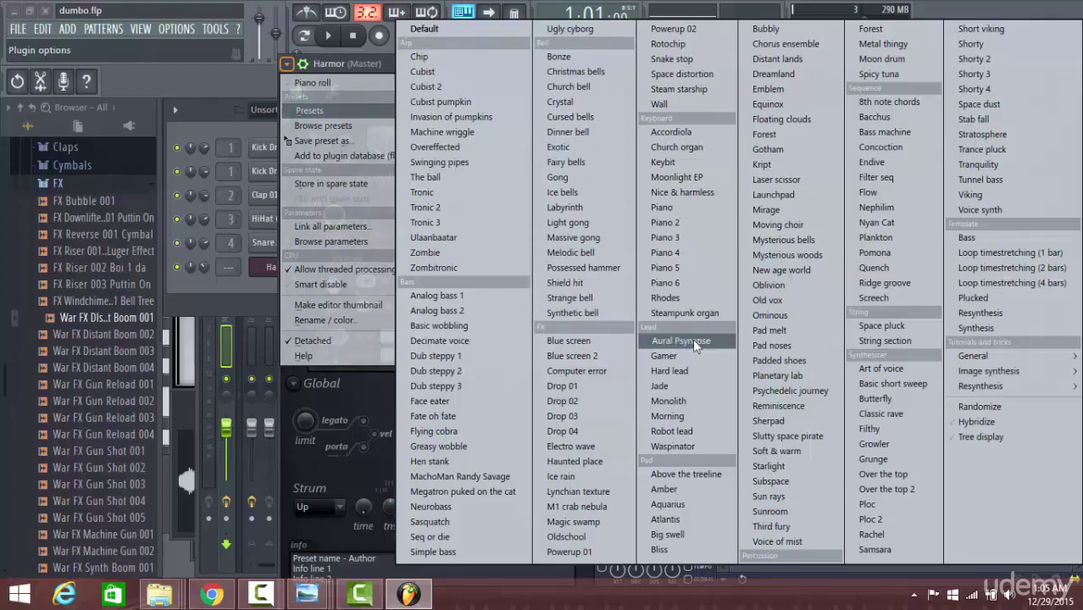
click(695, 387)
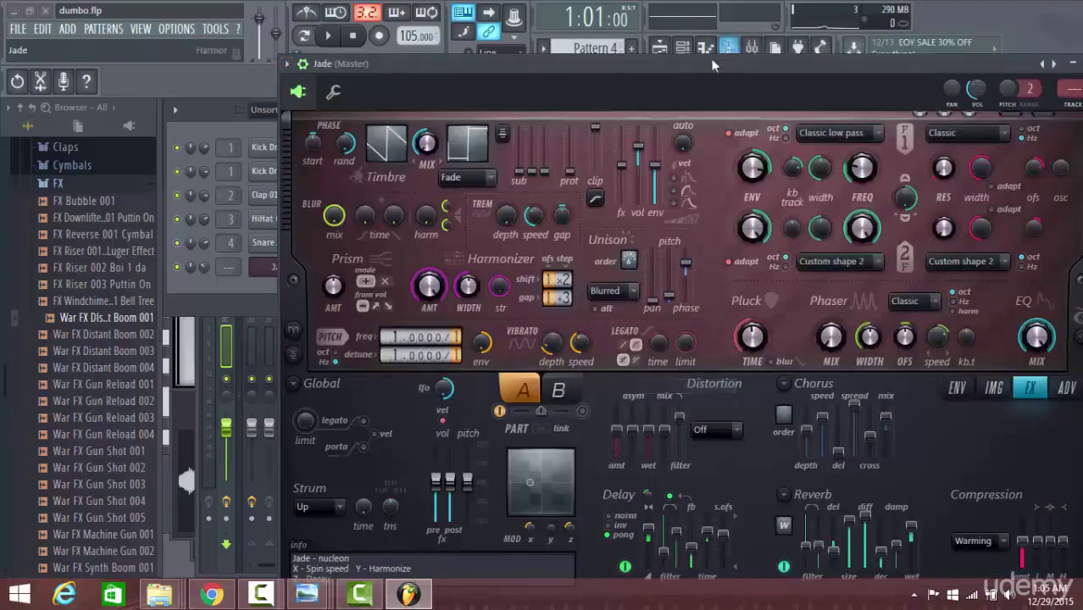
drag(712, 66, 334, 41)
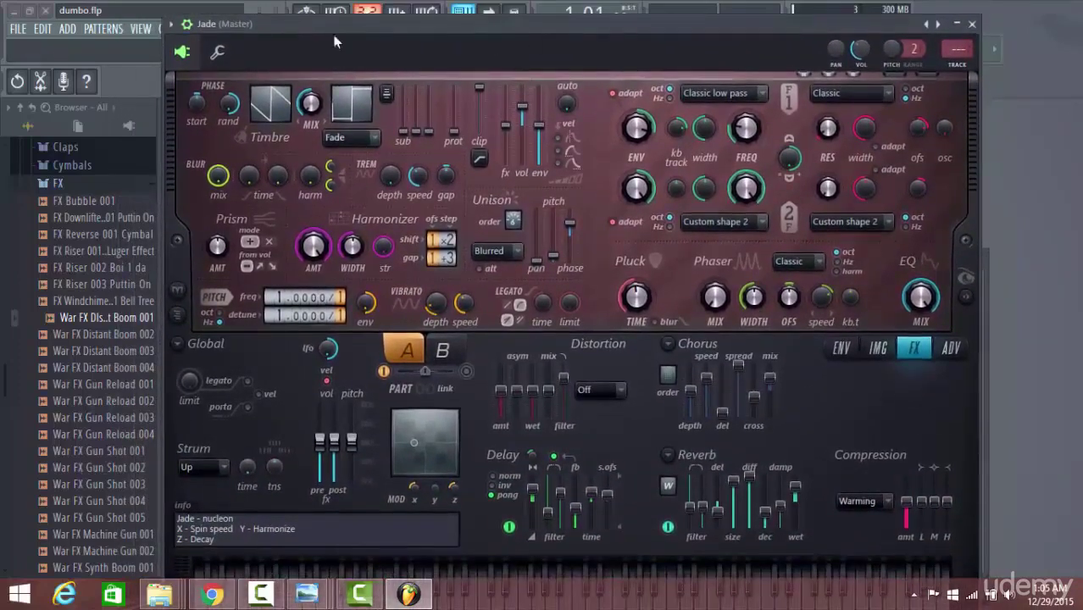
click(166, 29)
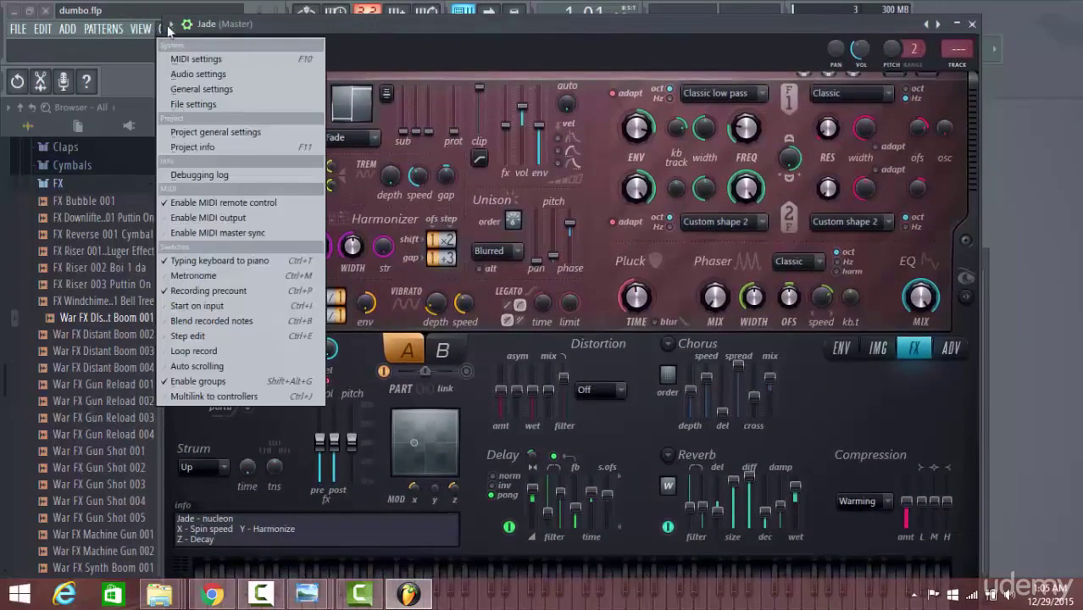
click(172, 24)
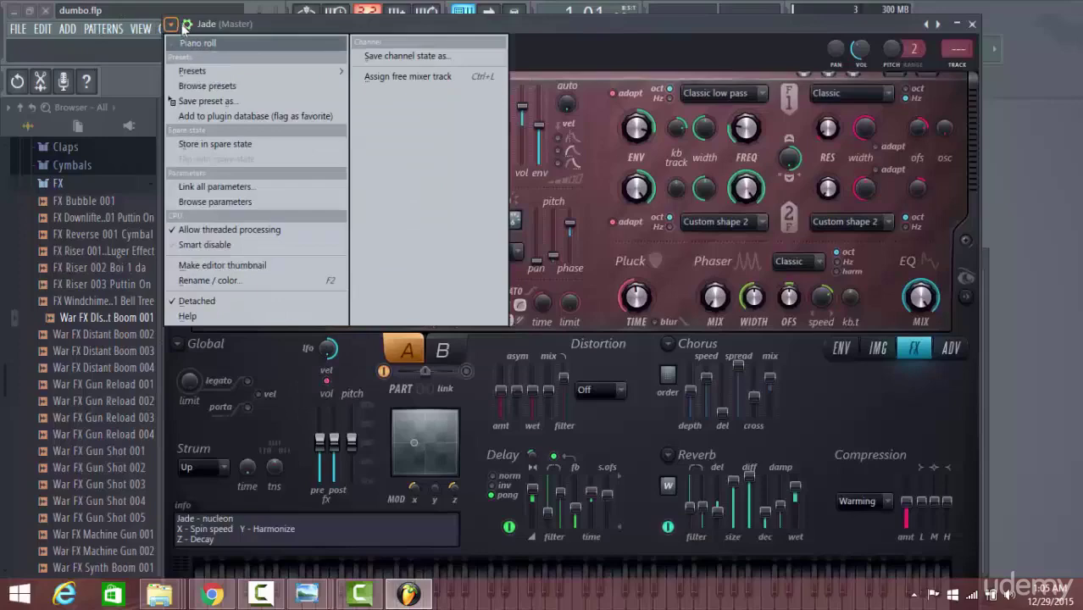
click(171, 24)
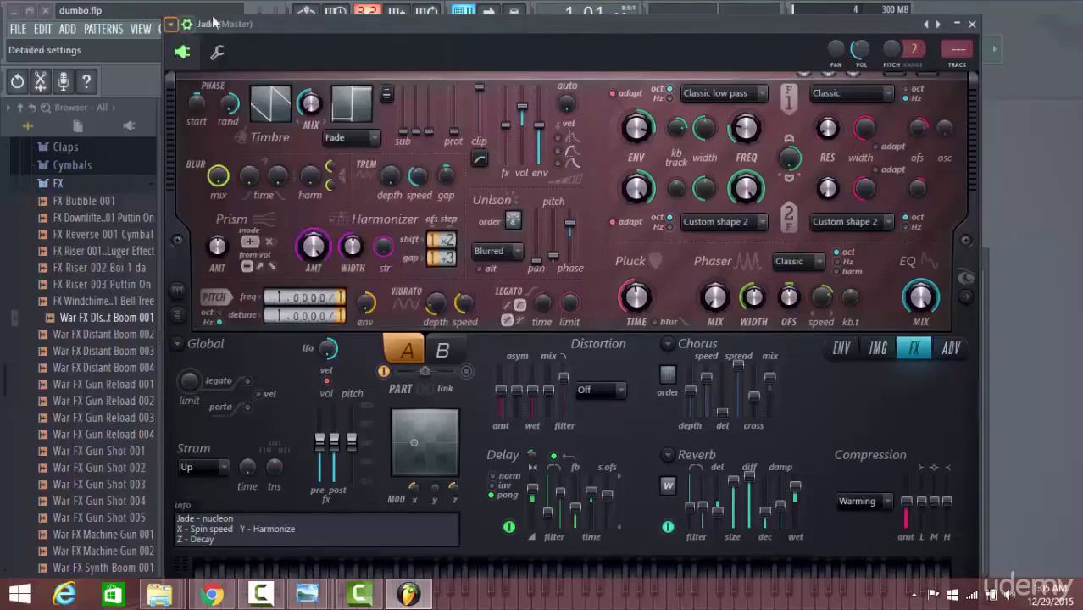
Play test notes of the Jade preset on Harmor's keyboard, shifting the window to reach the keys
drag(273, 26, 249, 25)
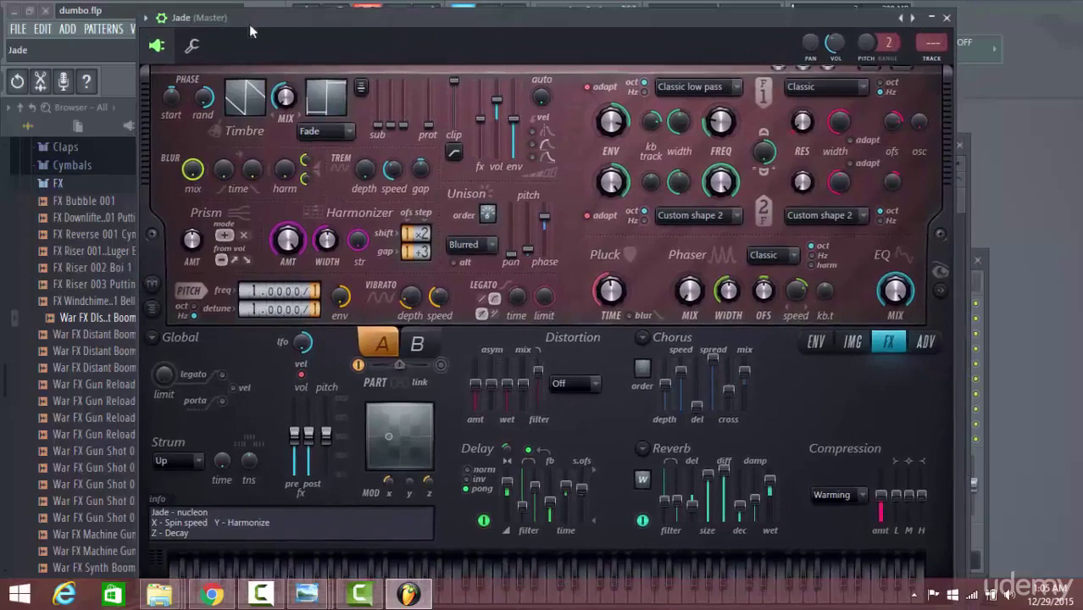
click(596, 576)
click(555, 577)
drag(424, 17, 444, 43)
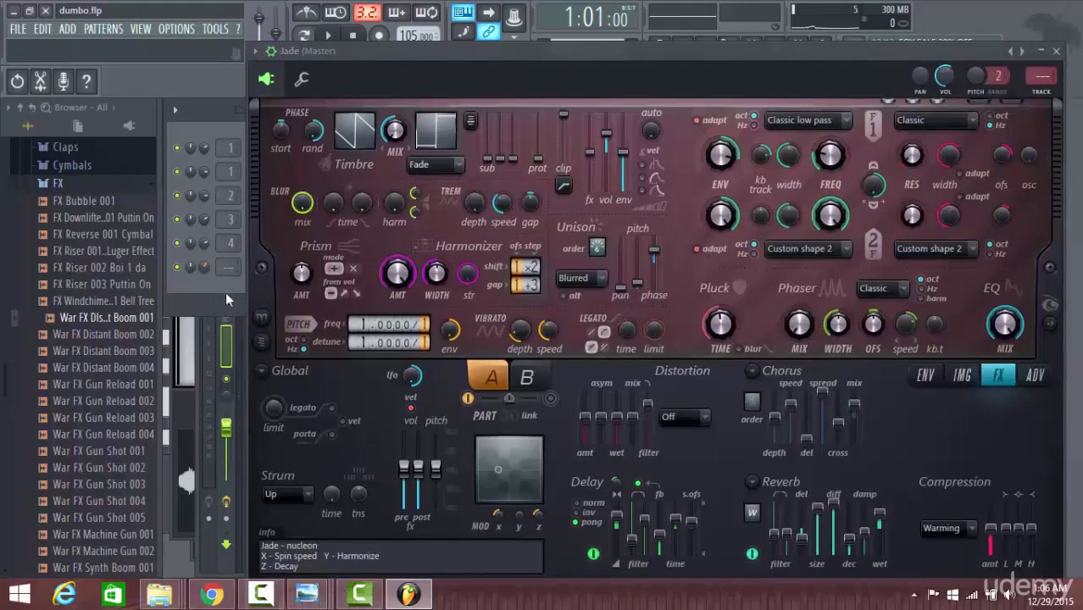
Close the Harmor window and open the piano roll of the Jade channel
click(1069, 61)
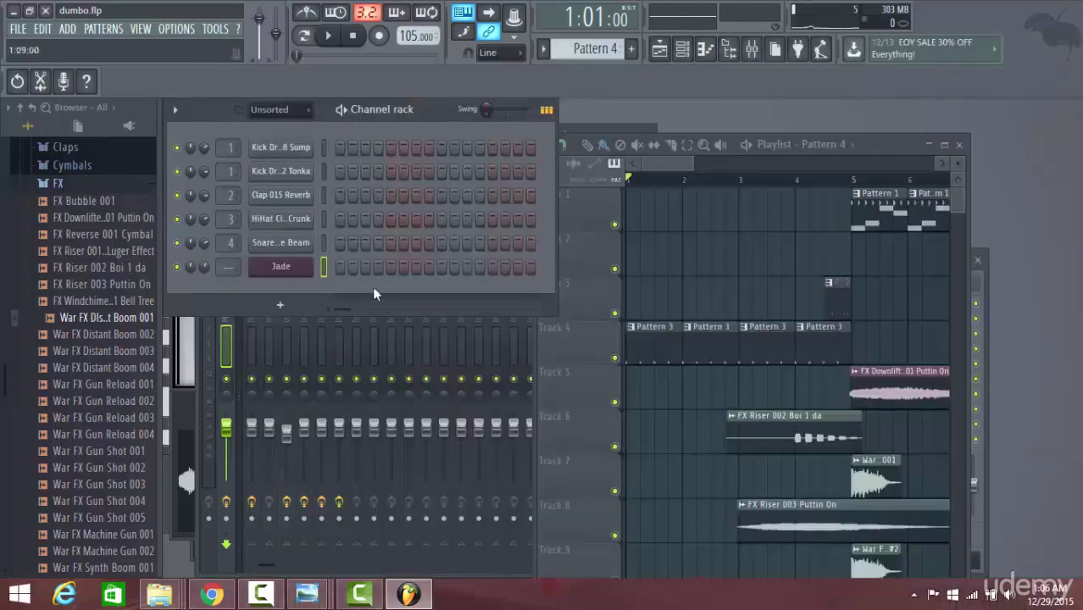
right_click(296, 267)
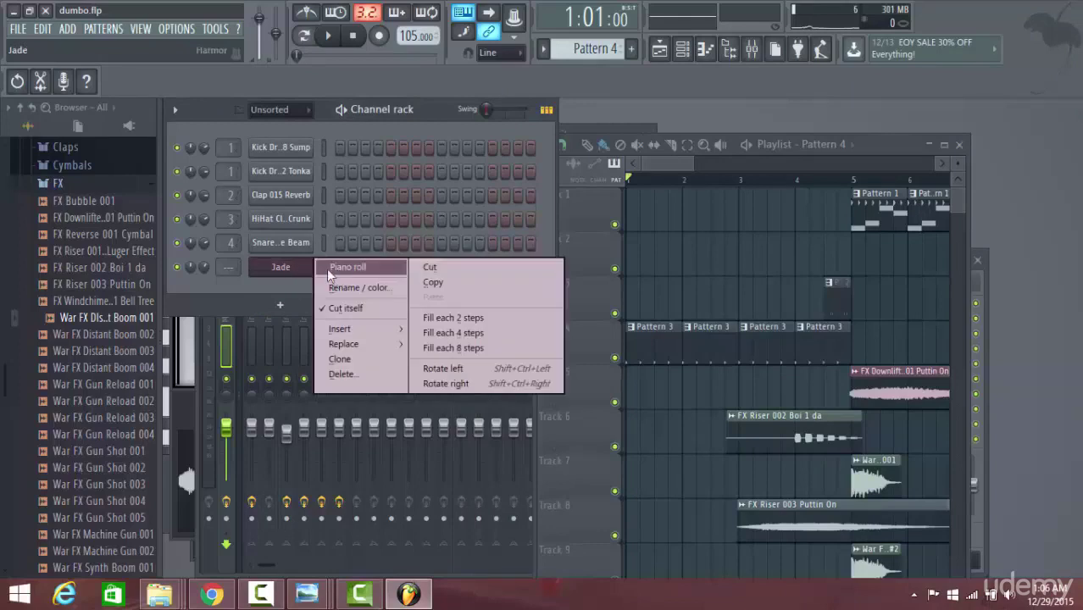
click(251, 282)
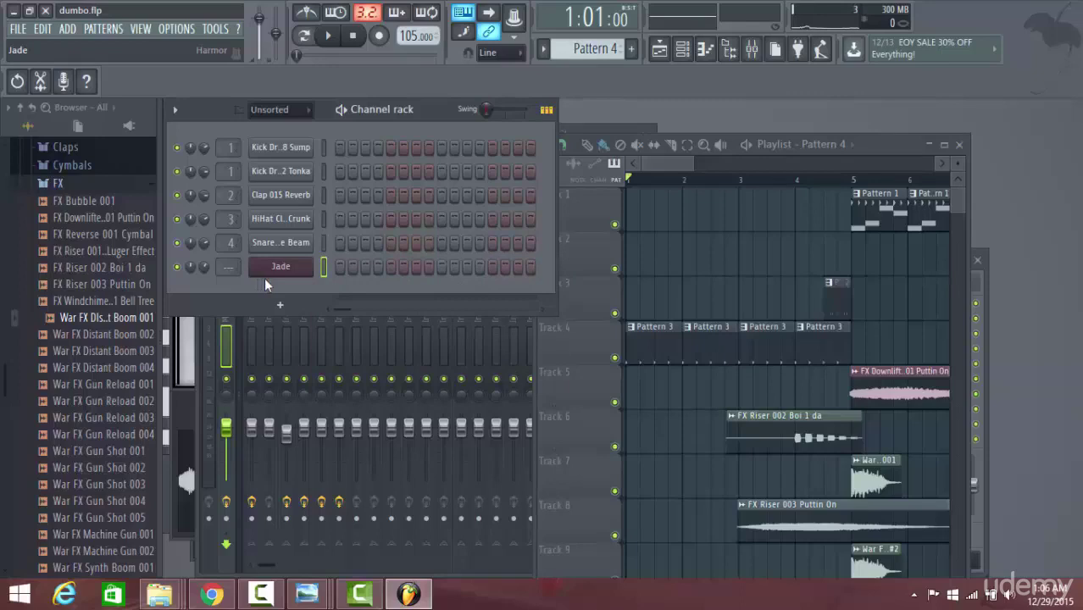
right_click(284, 271)
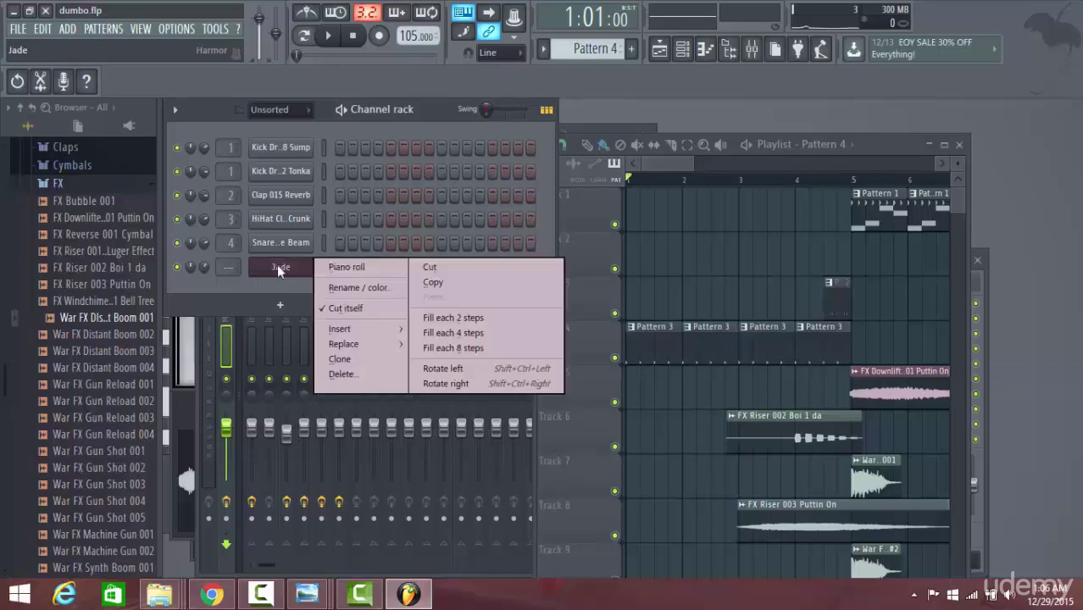
click(338, 268)
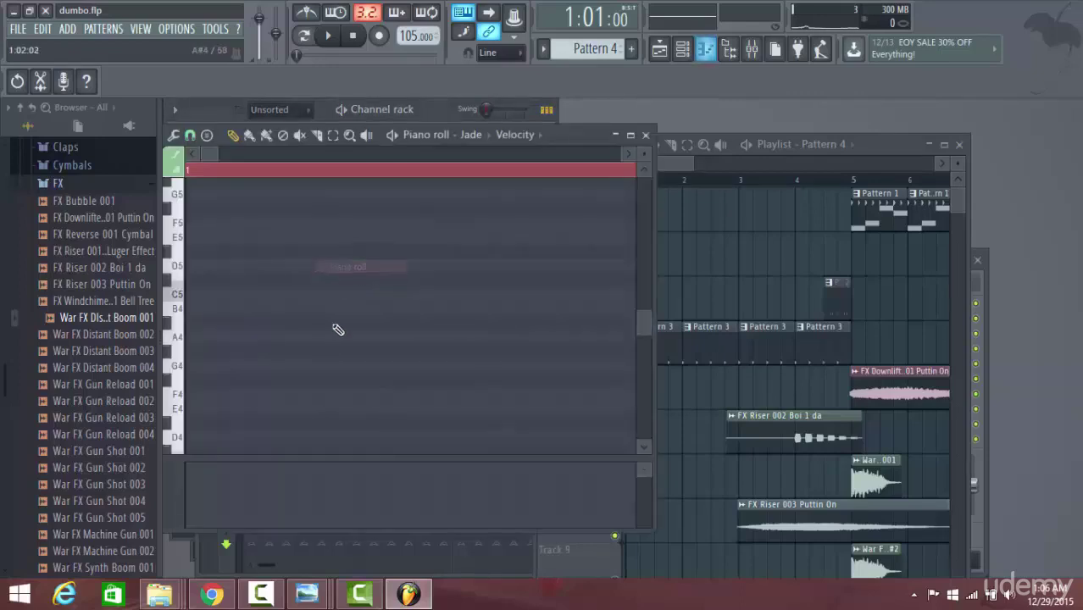
Enlarge the Jade piano roll over the playlist and maximize it to fill the workspace
click(667, 149)
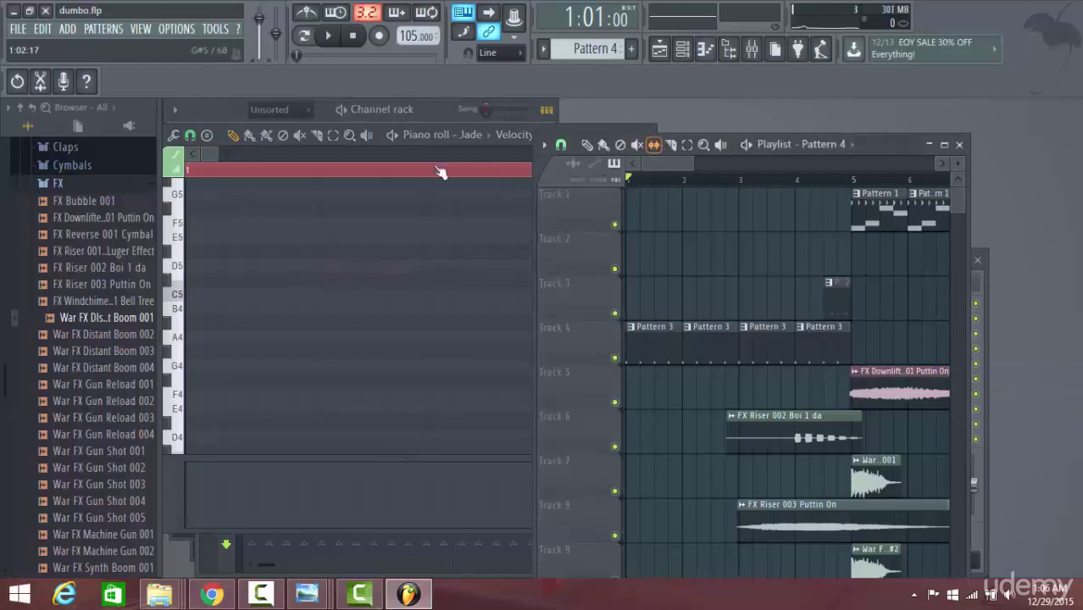
drag(534, 132, 653, 132)
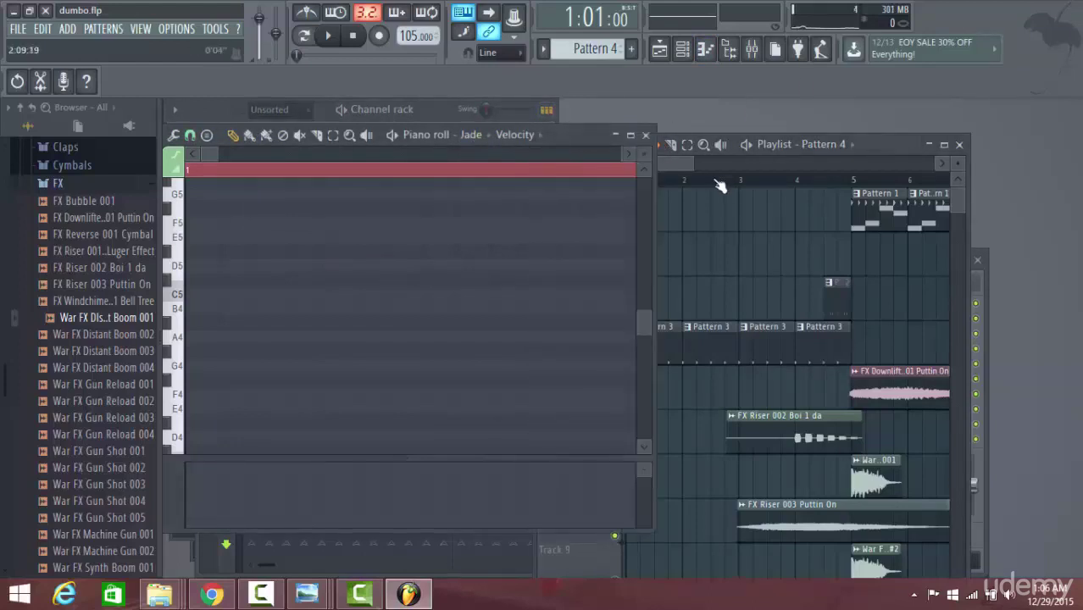
drag(657, 198, 1000, 197)
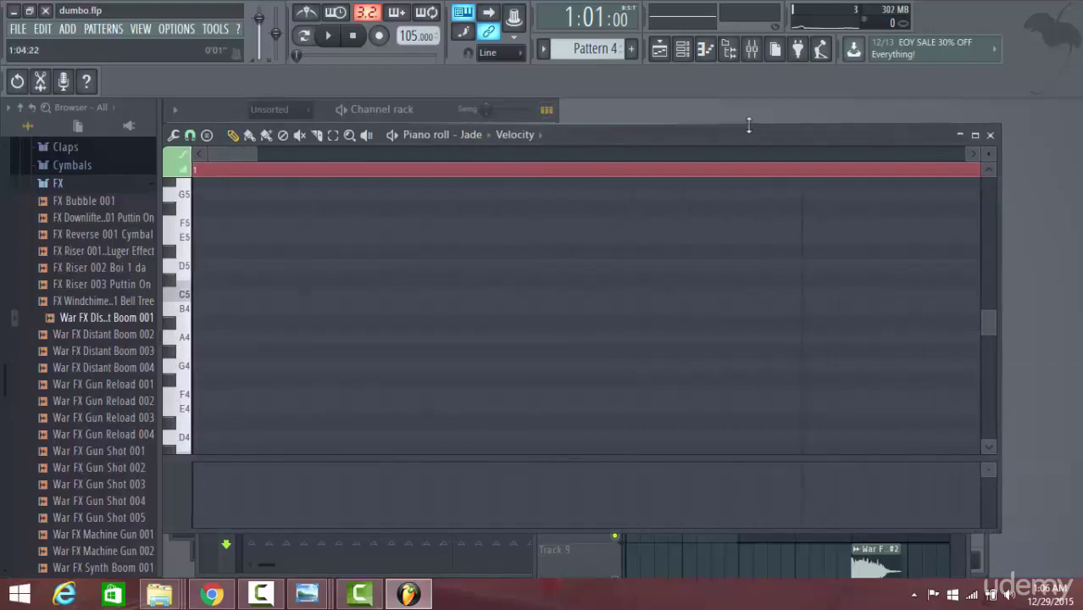
drag(749, 126, 750, 94)
drag(656, 531, 656, 568)
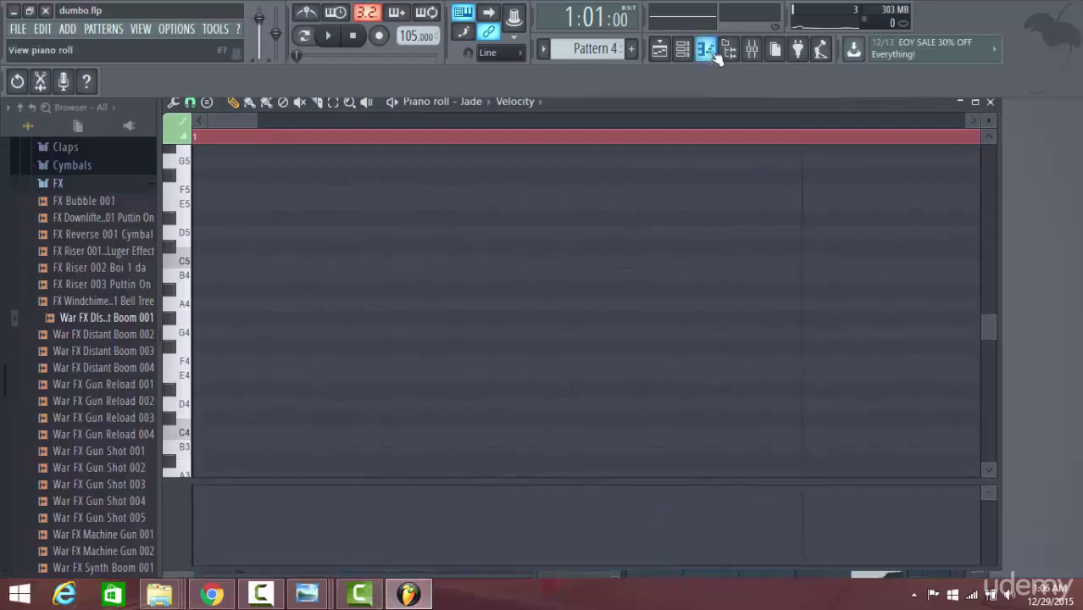
drag(725, 100, 726, 108)
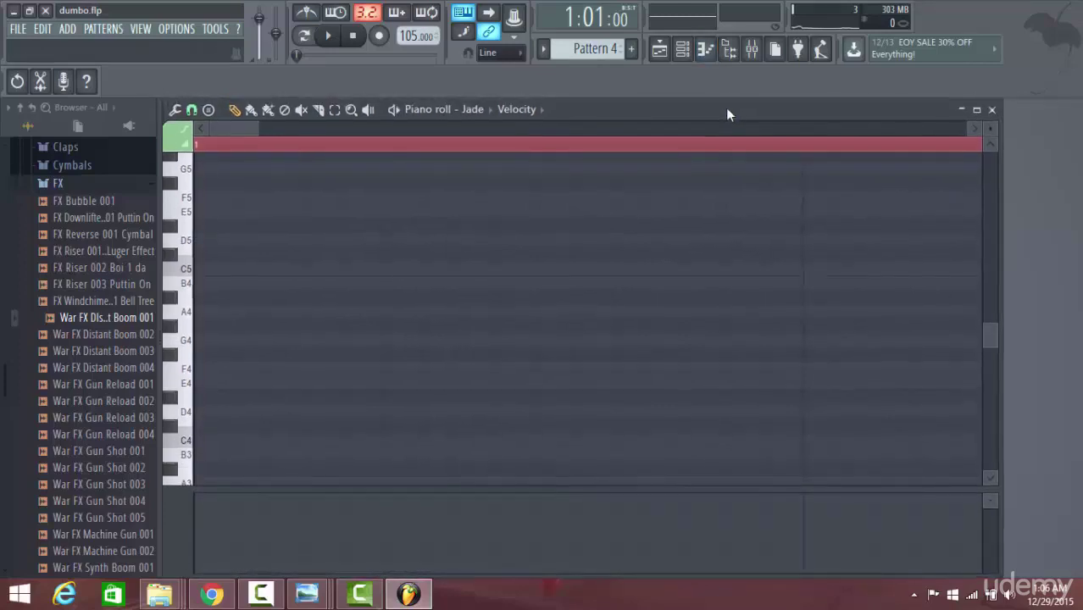
click(977, 110)
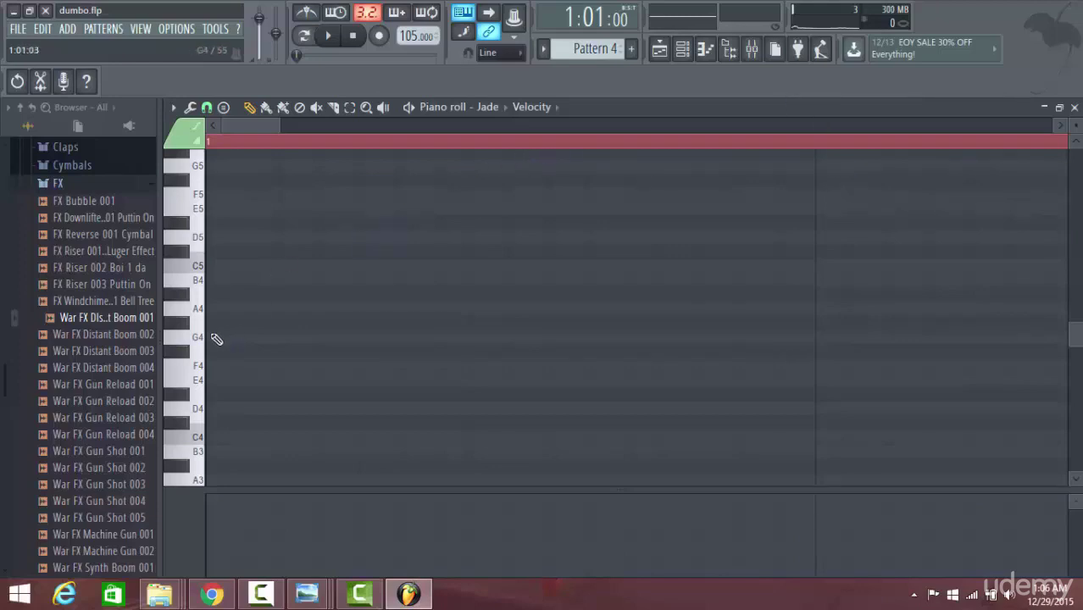
Audition piano roll keys C5 and A4, and place short A4 and C5 notes near the start of Pattern 4
click(202, 266)
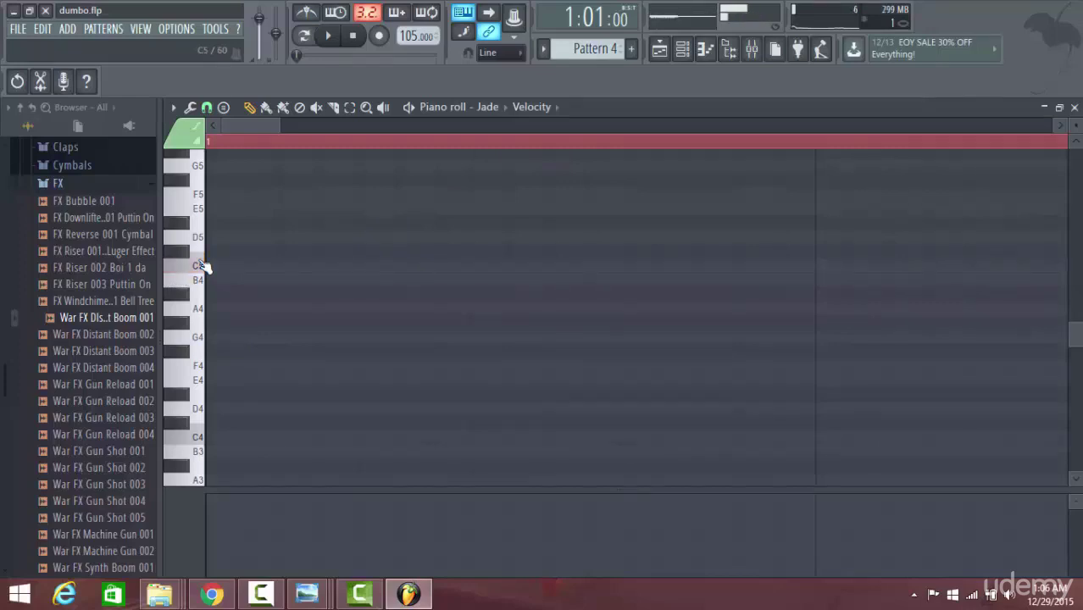
click(202, 316)
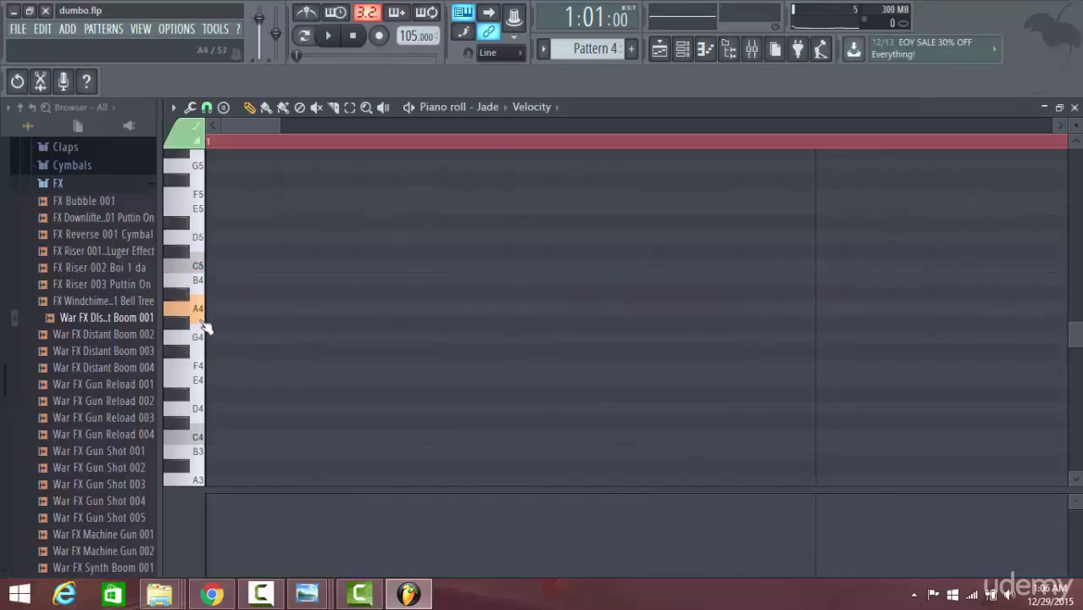
click(214, 309)
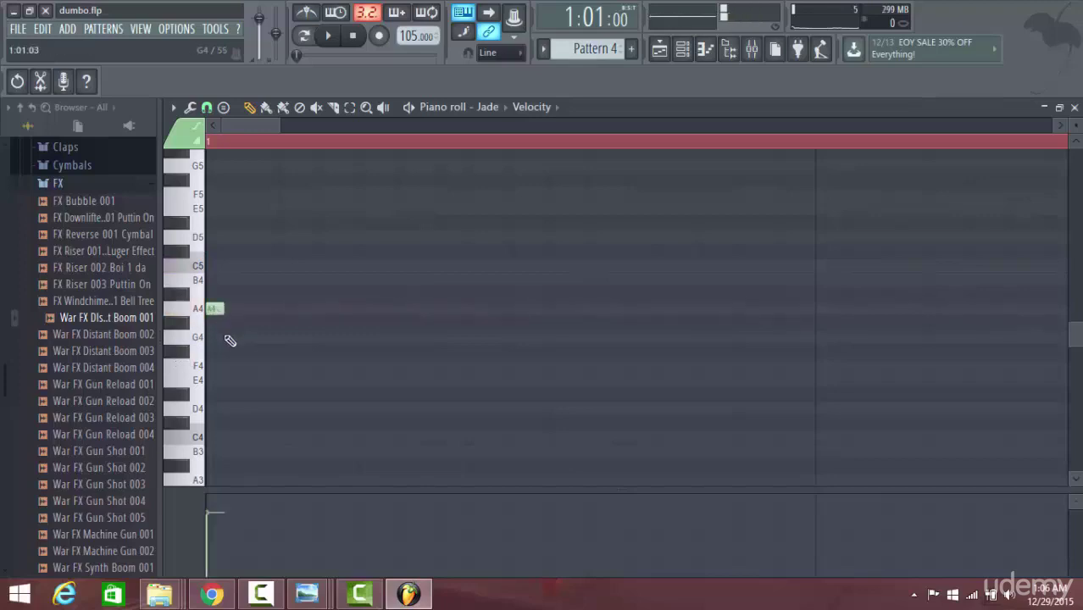
click(254, 252)
drag(259, 261, 259, 274)
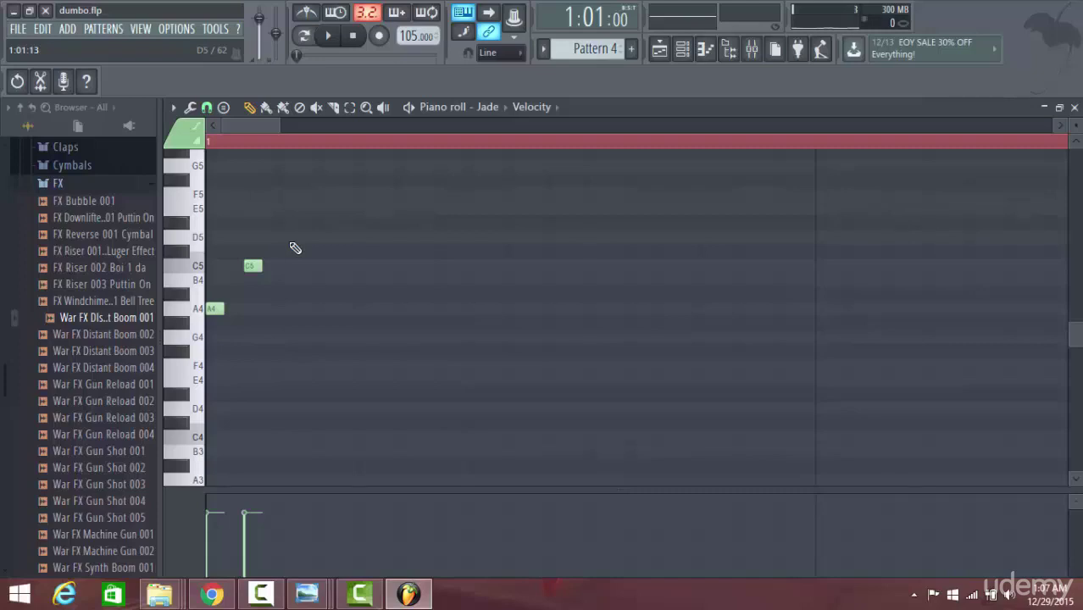
Audition a lower key around C4 and delete the short A4 and C5 notes
scroll(197, 373, down, 3)
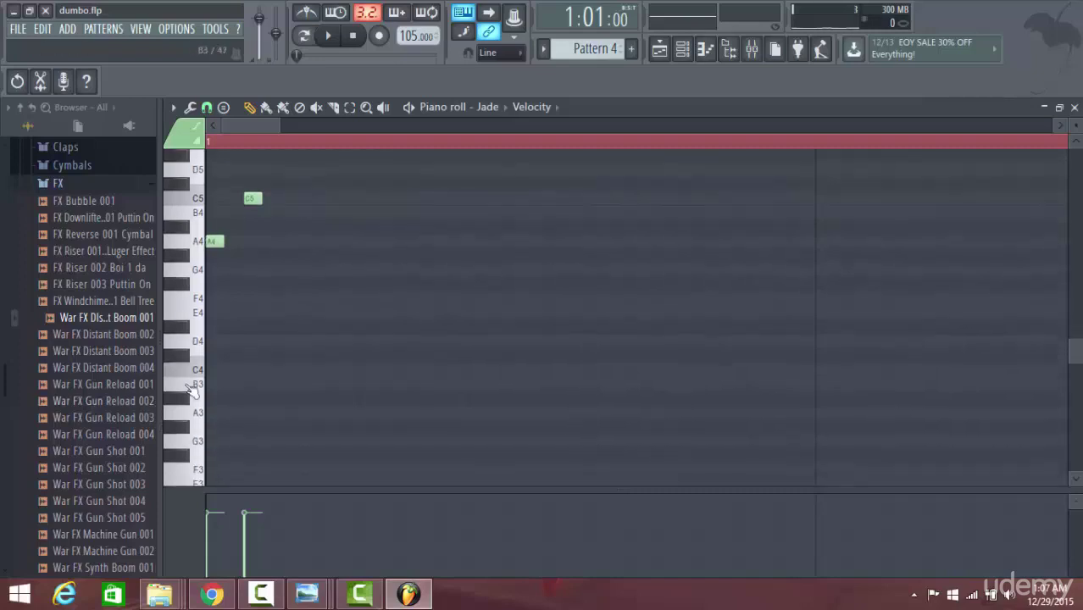
click(199, 367)
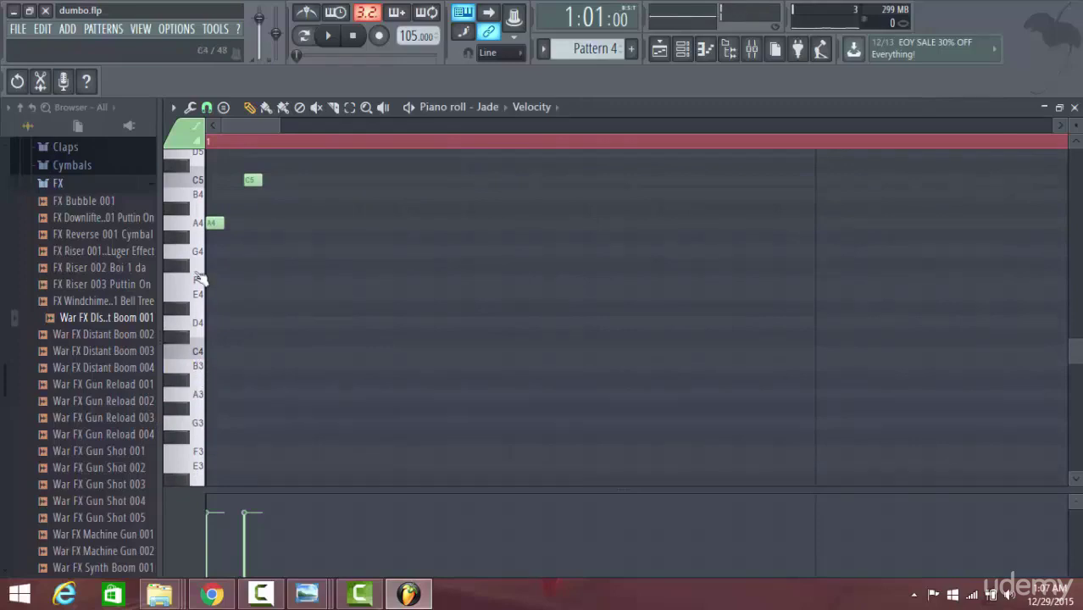
right_click(216, 223)
right_click(258, 185)
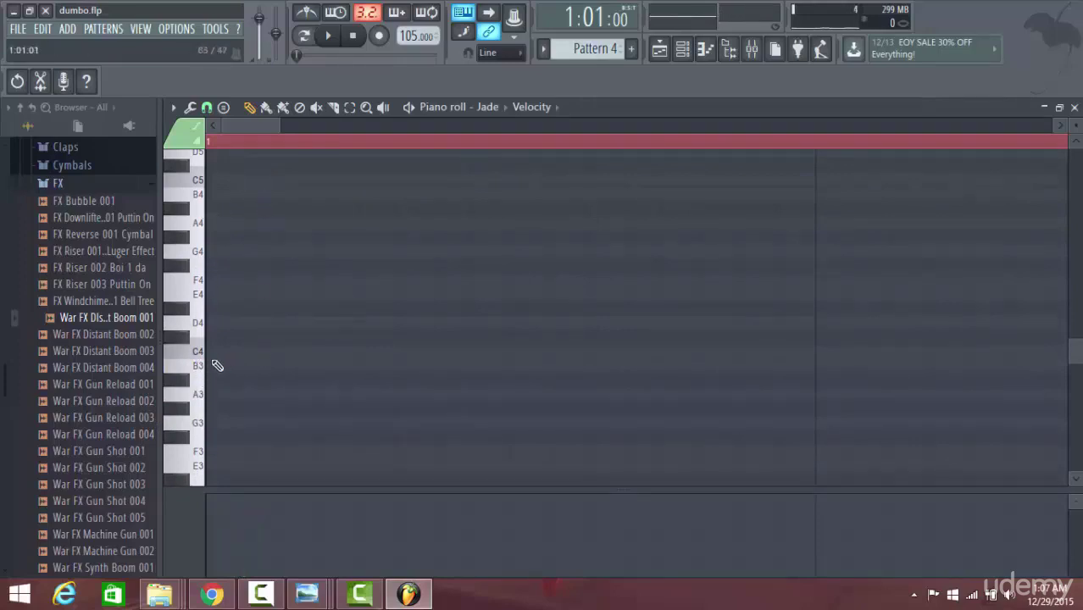
Try a short B3 note at the start of the pattern and delete it
click(214, 366)
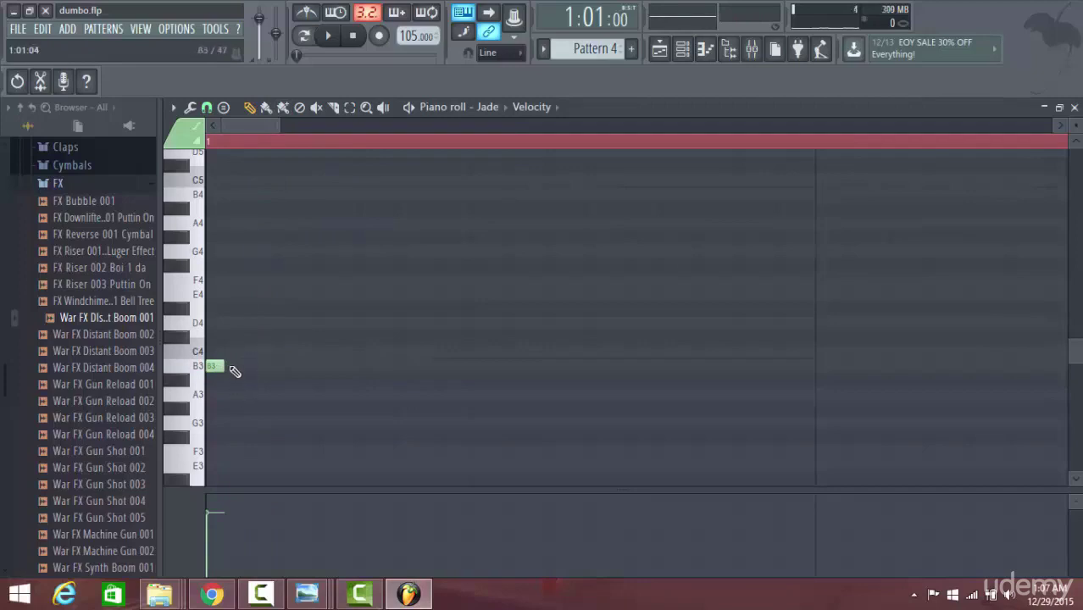
drag(224, 367, 235, 413)
right_click(210, 368)
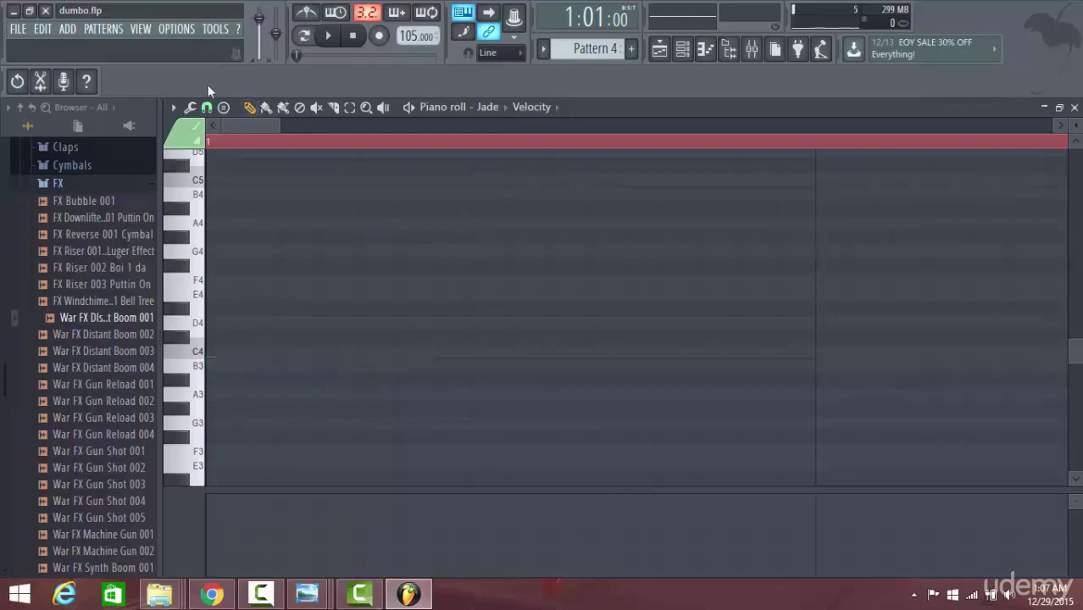
Set the piano roll snap to Step and draw equally long notes, slightly over one step each: B3 at 1:01:00 and A3 at 1:02:00
click(207, 108)
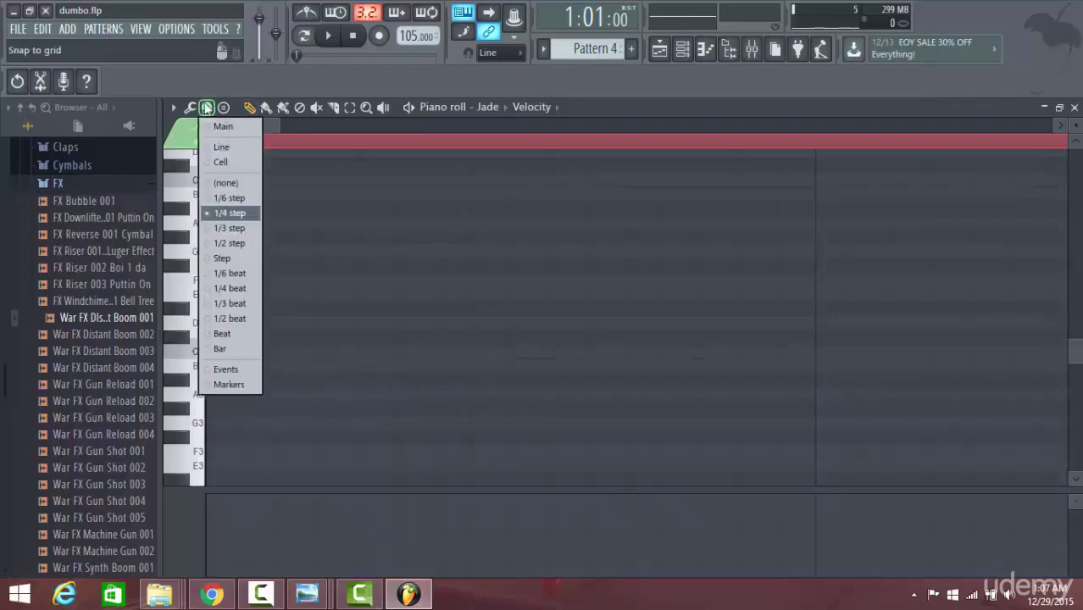
click(241, 257)
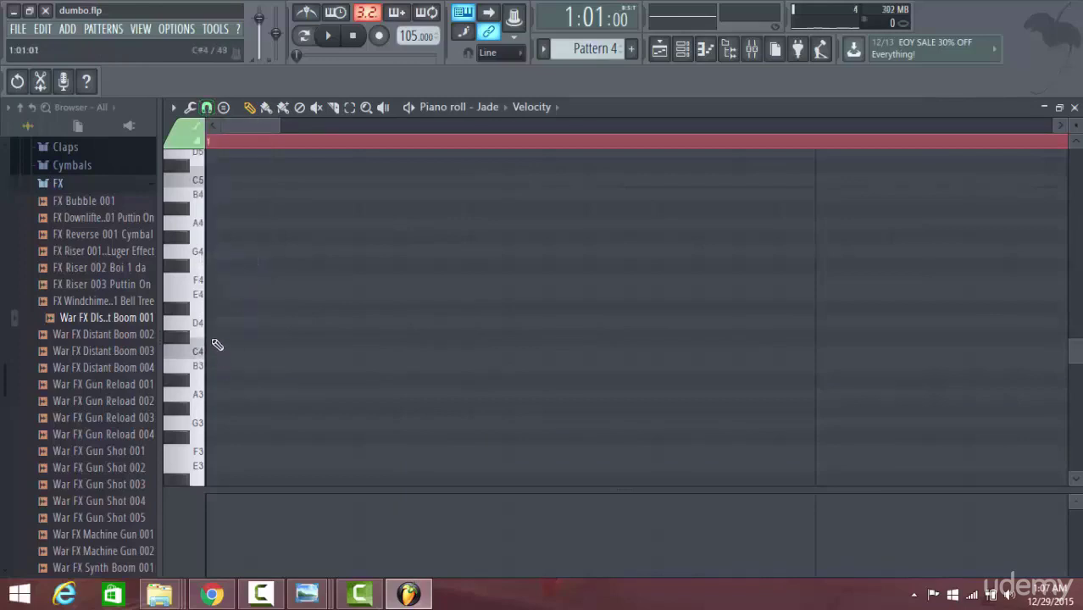
click(214, 365)
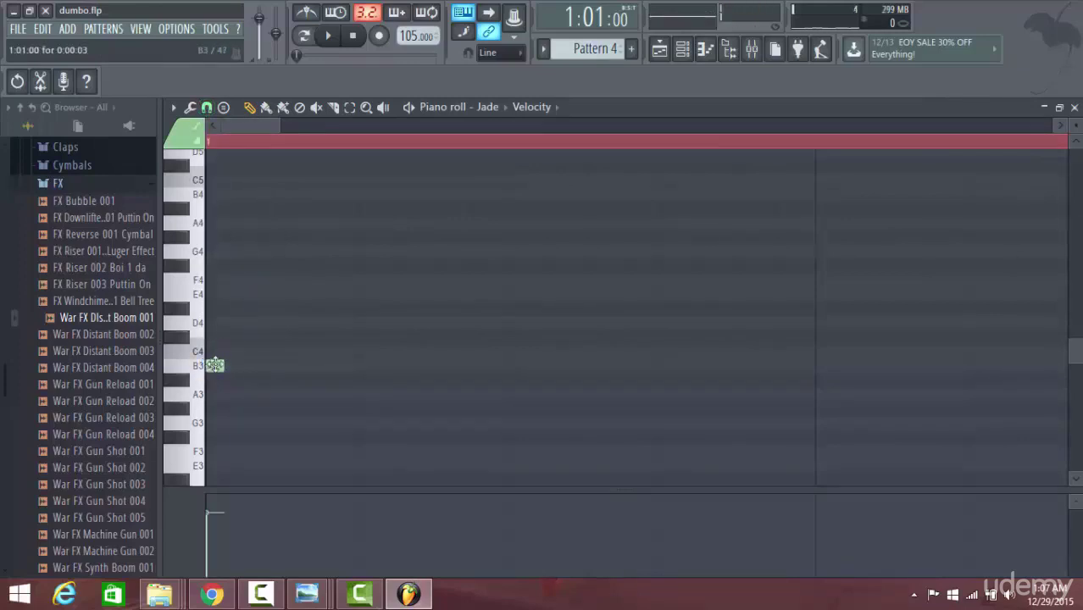
drag(293, 398, 312, 372)
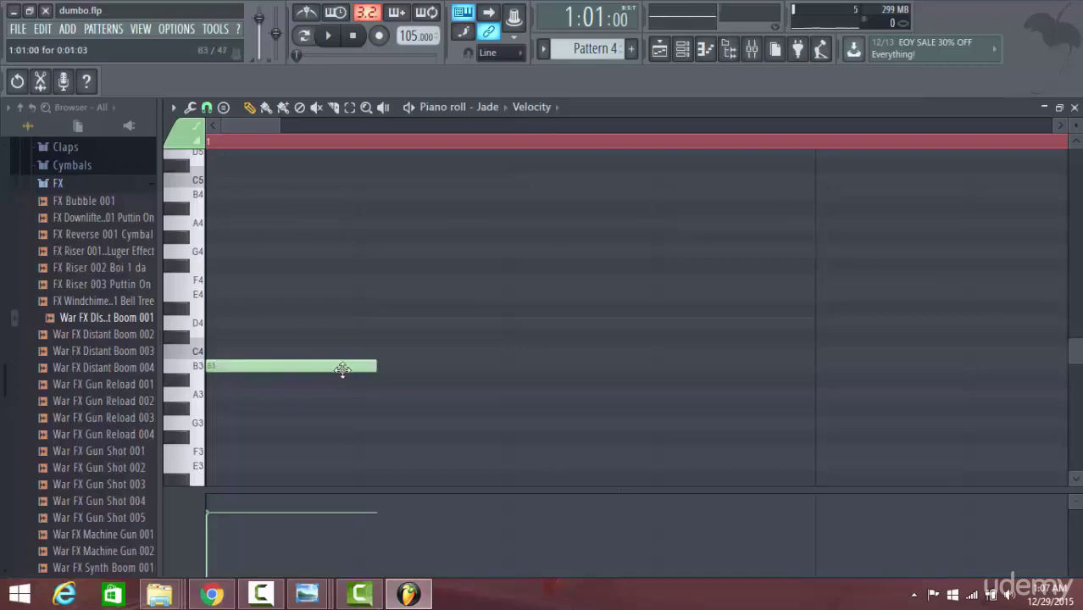
click(206, 108)
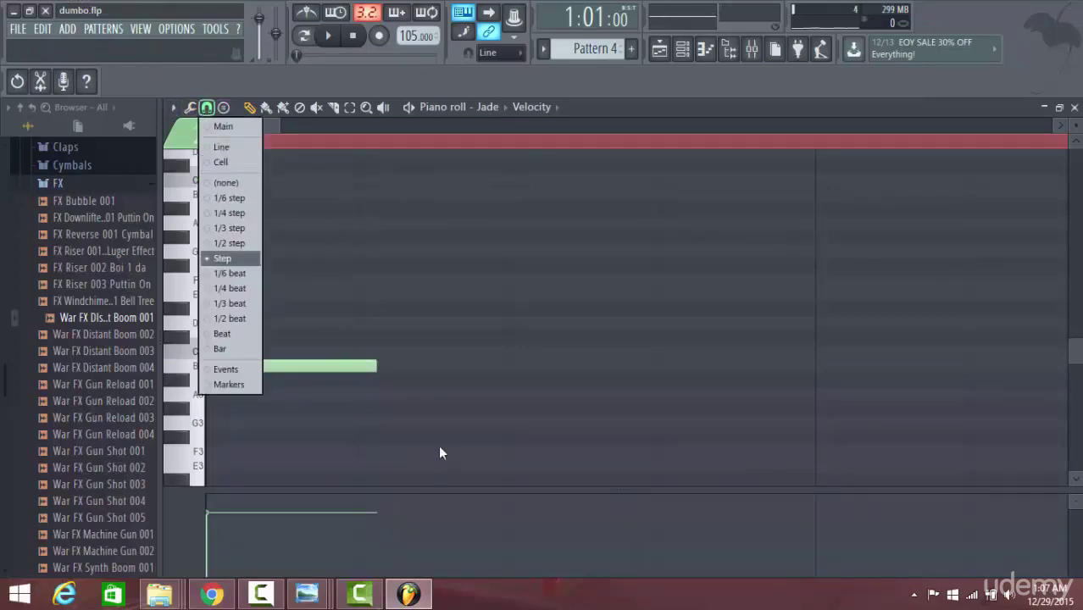
click(363, 394)
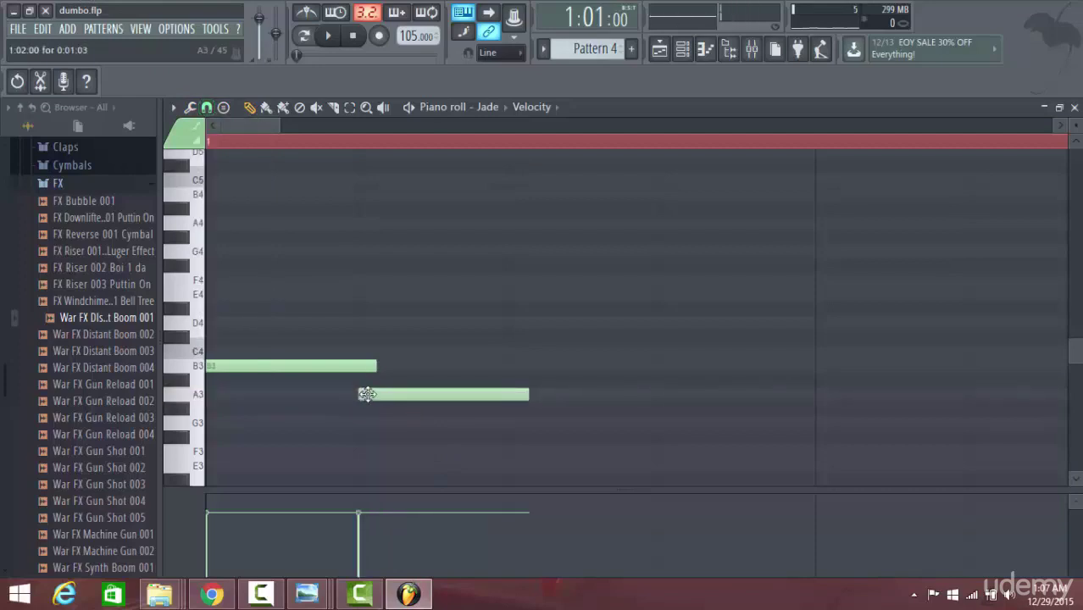
Delete the A3 note at 1:02:00, keeping the B3 note at the pattern's start
right_click(364, 393)
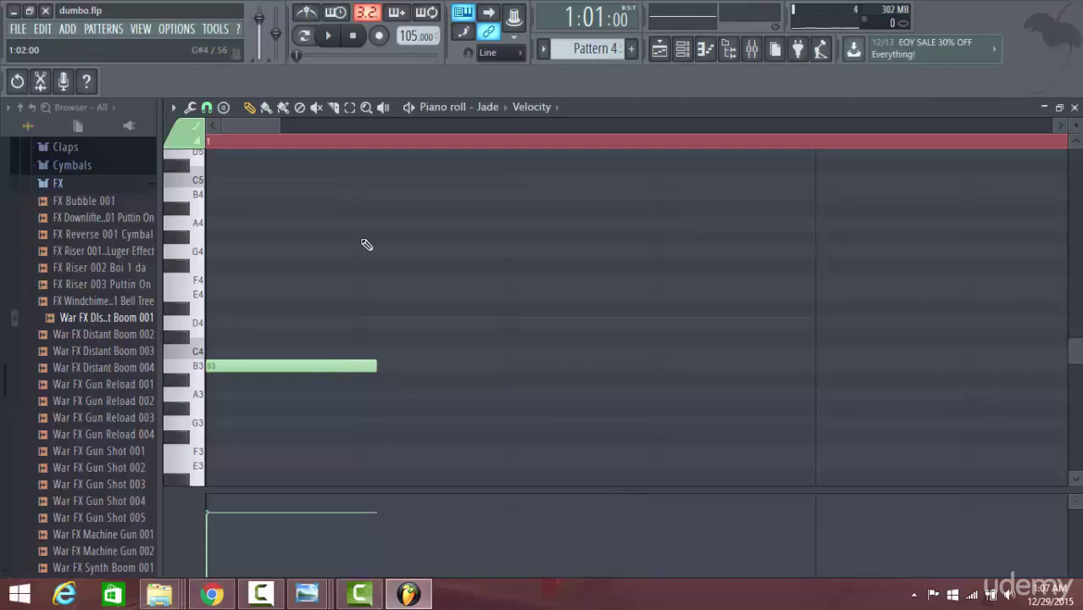
click(324, 365)
click(208, 108)
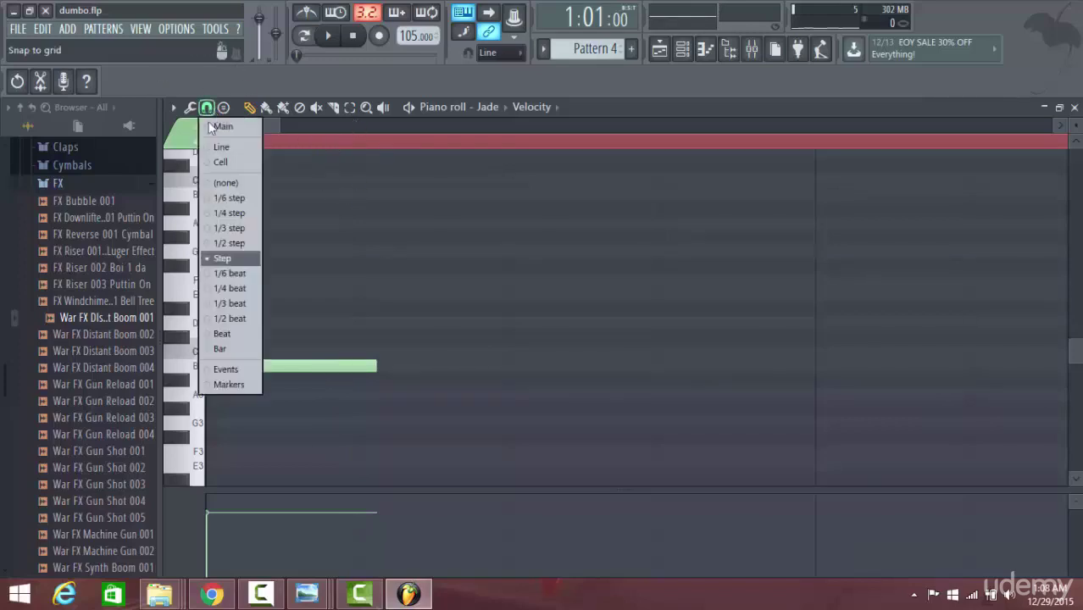
click(207, 186)
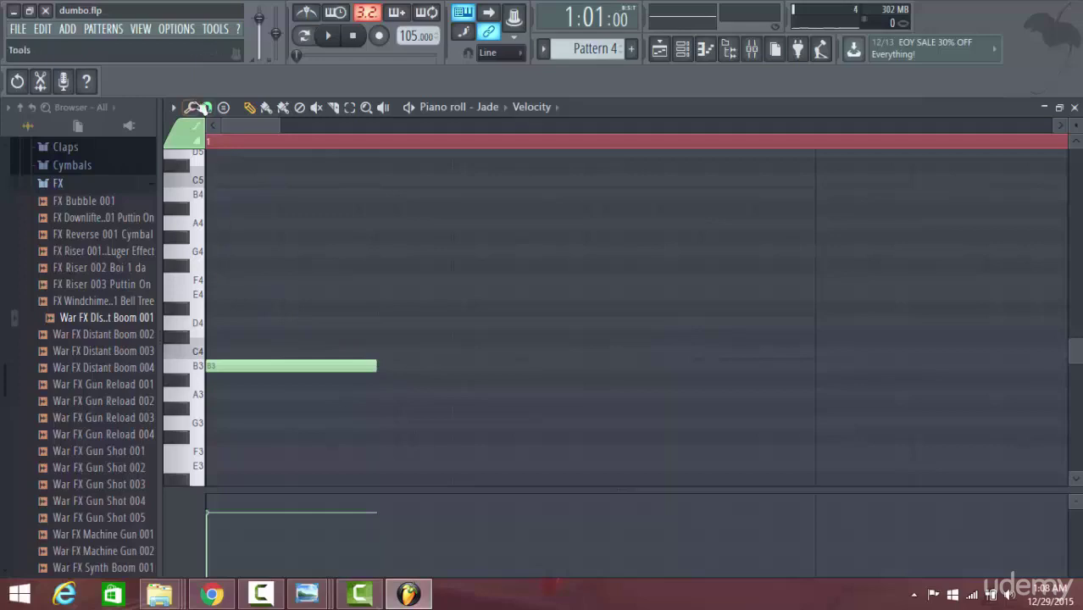
click(191, 108)
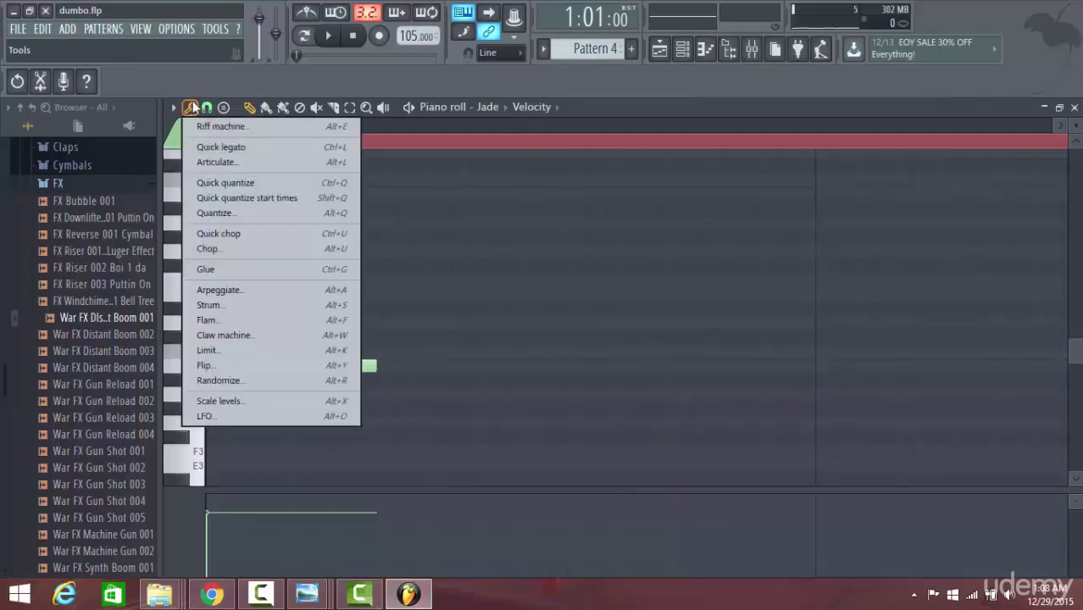
click(207, 108)
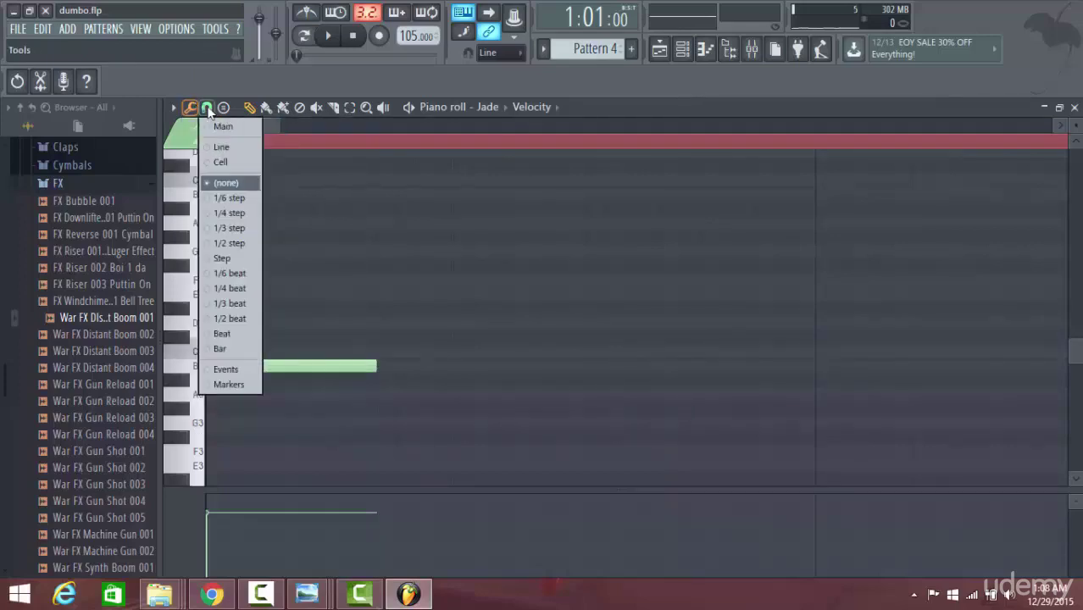
click(212, 259)
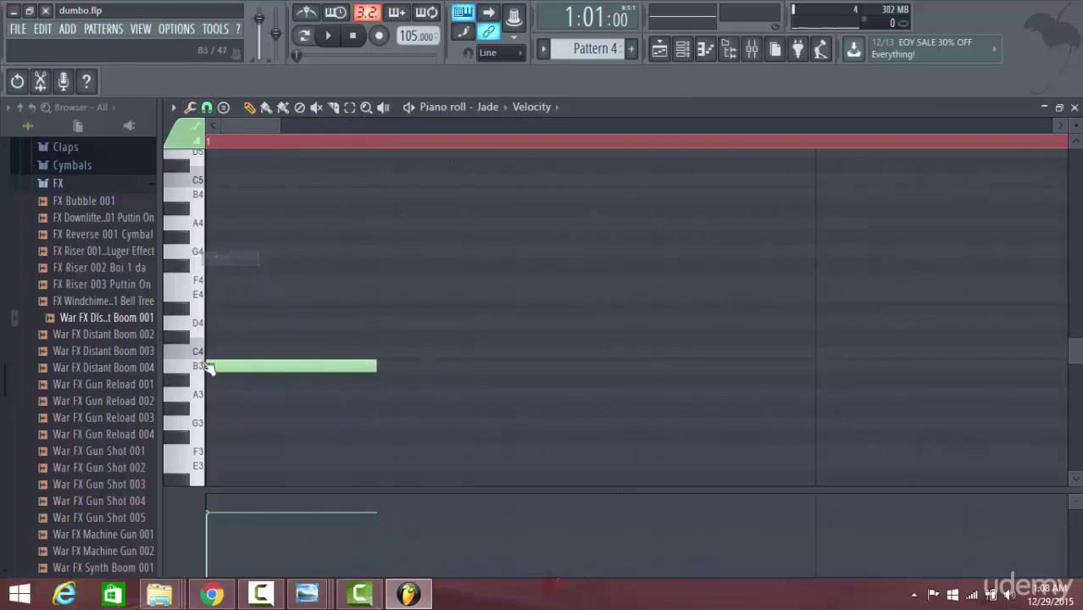
Slice the B3 note at 1:02:00 and delete the leftover piece at its end
click(336, 112)
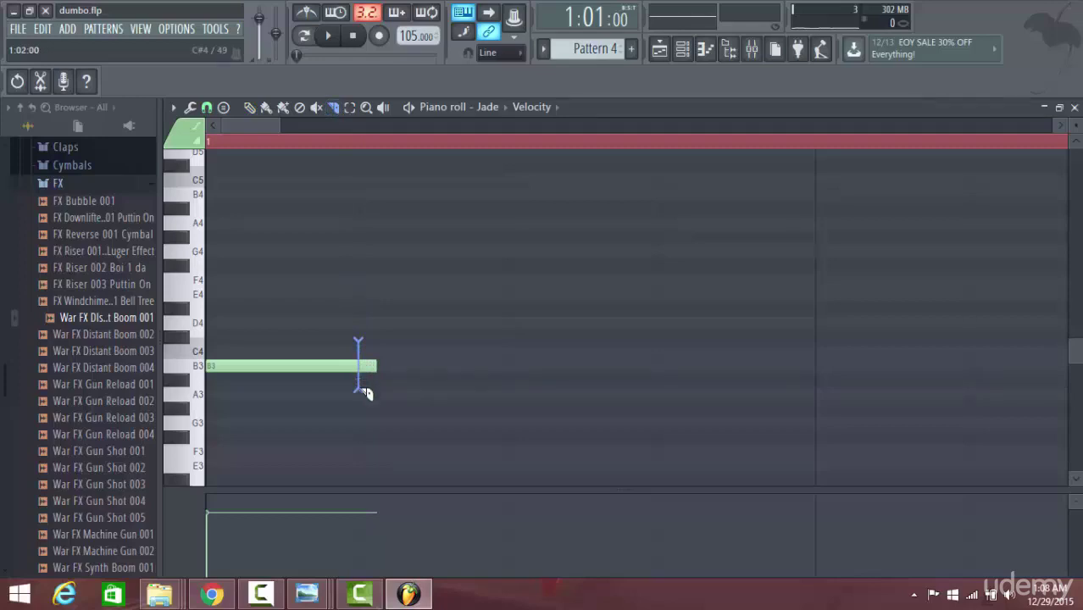
drag(364, 393, 365, 394)
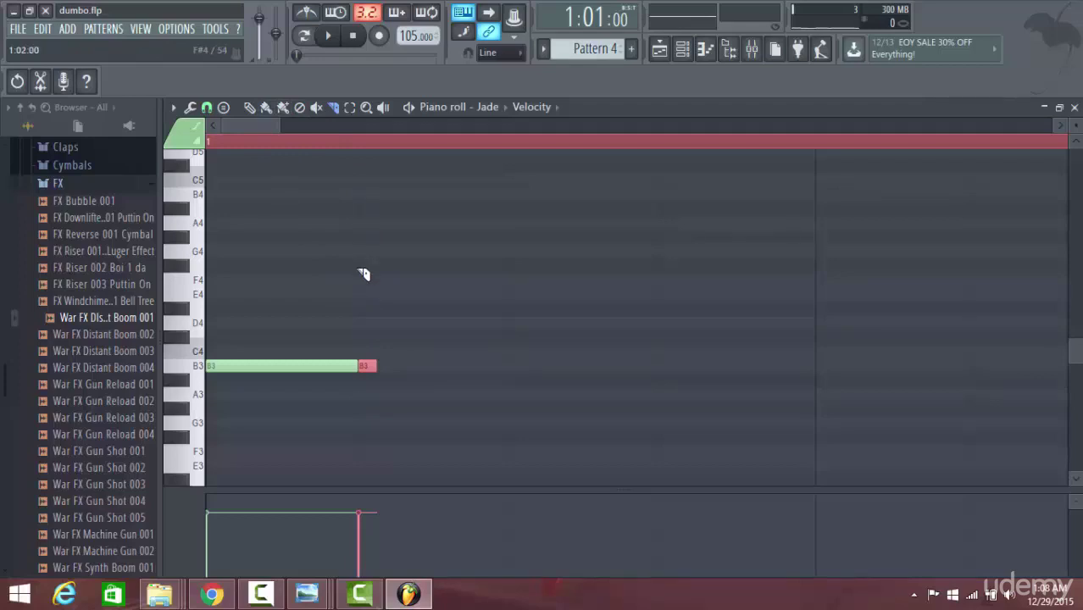
key(Delete)
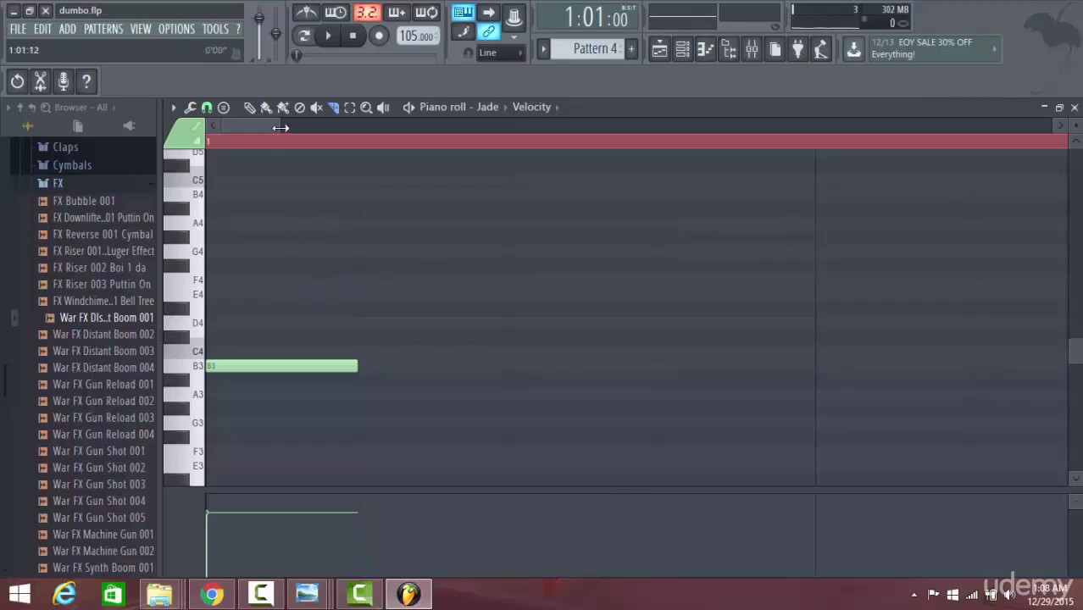
Draw one-step notes after B3: C4 at 1:02:00, then D#3 at 1:03:00 and 1:04:00
click(253, 108)
click(360, 351)
click(519, 481)
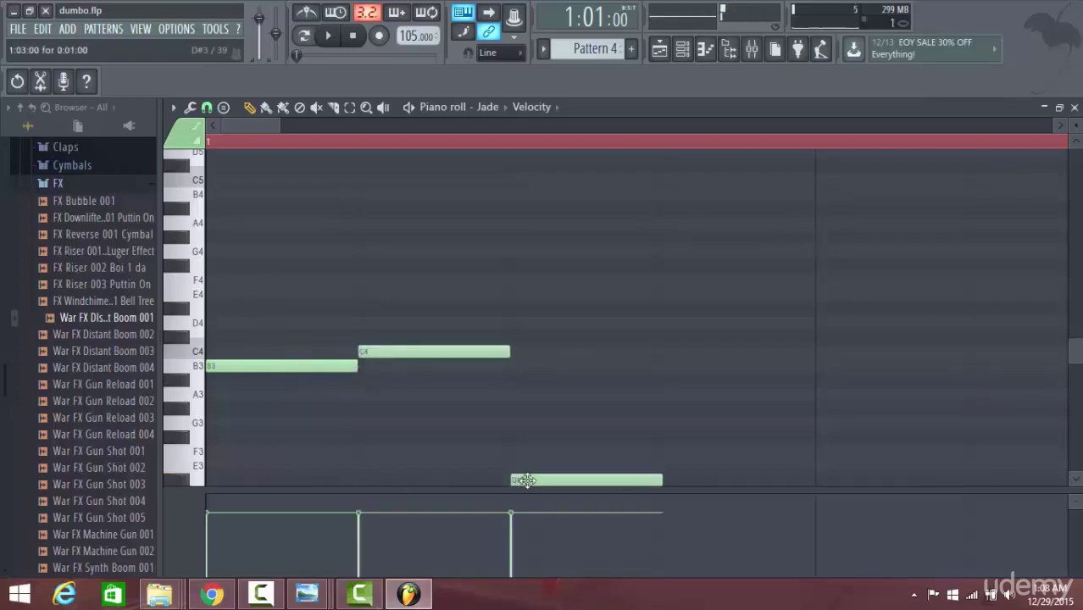
click(668, 482)
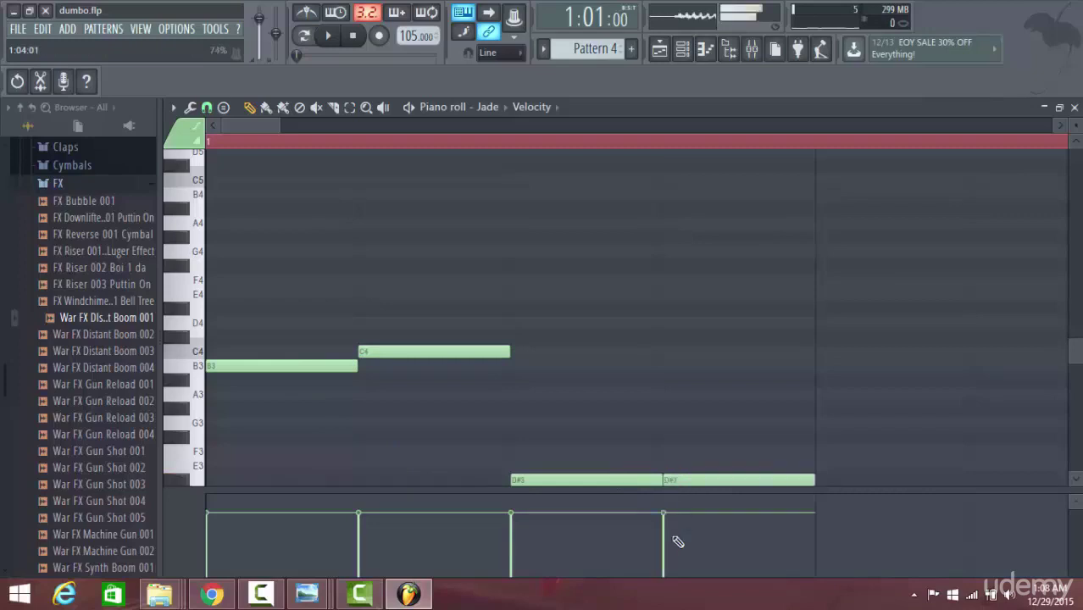
Start looped playback and add four one-step D#3 notes at 1:05:00, 1:06:00, 1:07:00 and 1:08:00
click(328, 36)
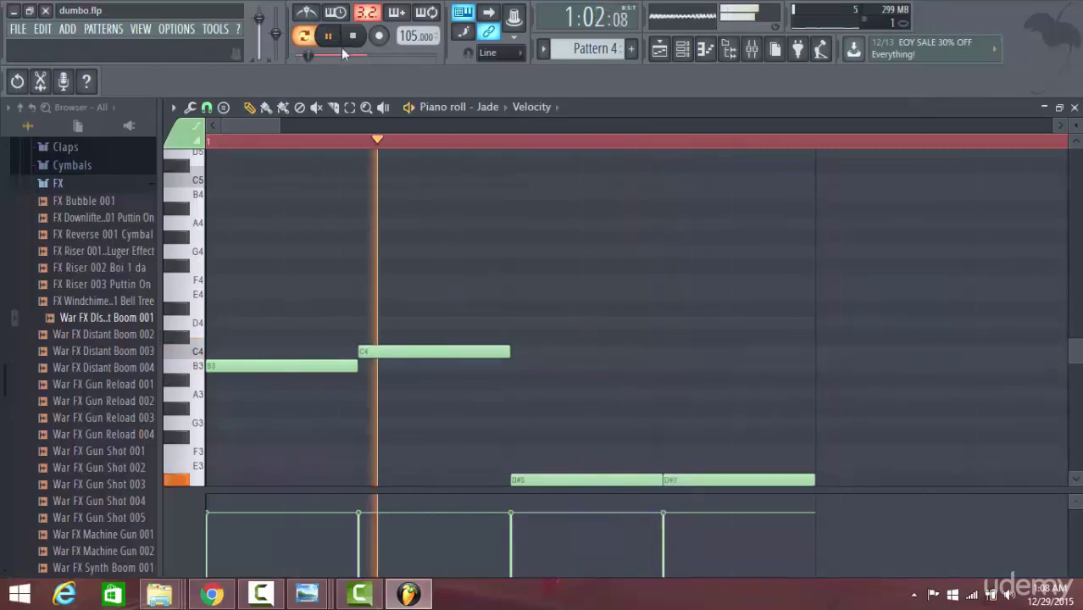
drag(263, 128, 406, 416)
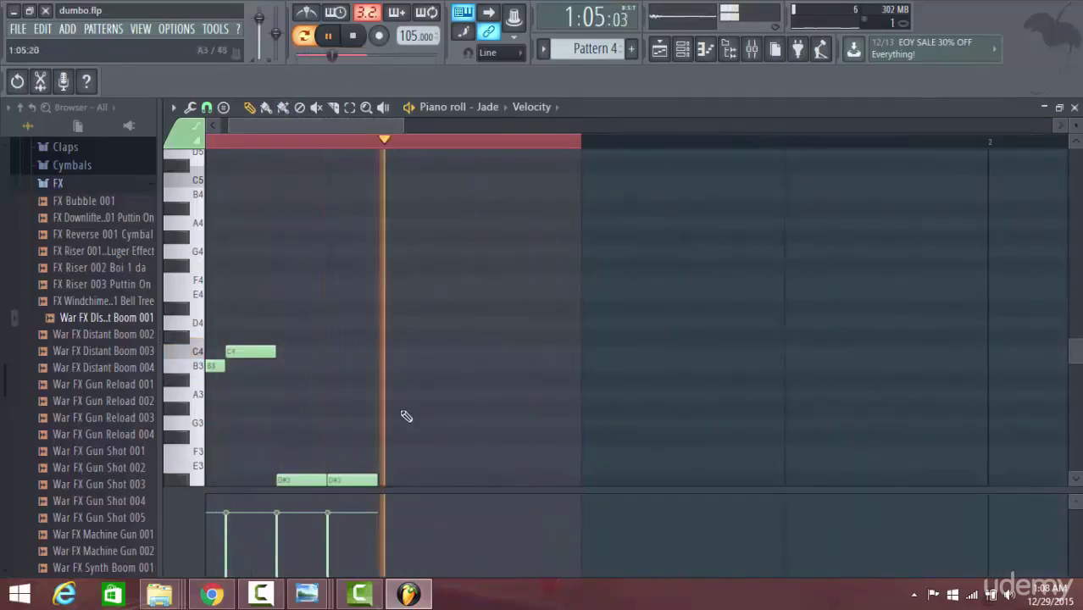
click(391, 482)
click(439, 482)
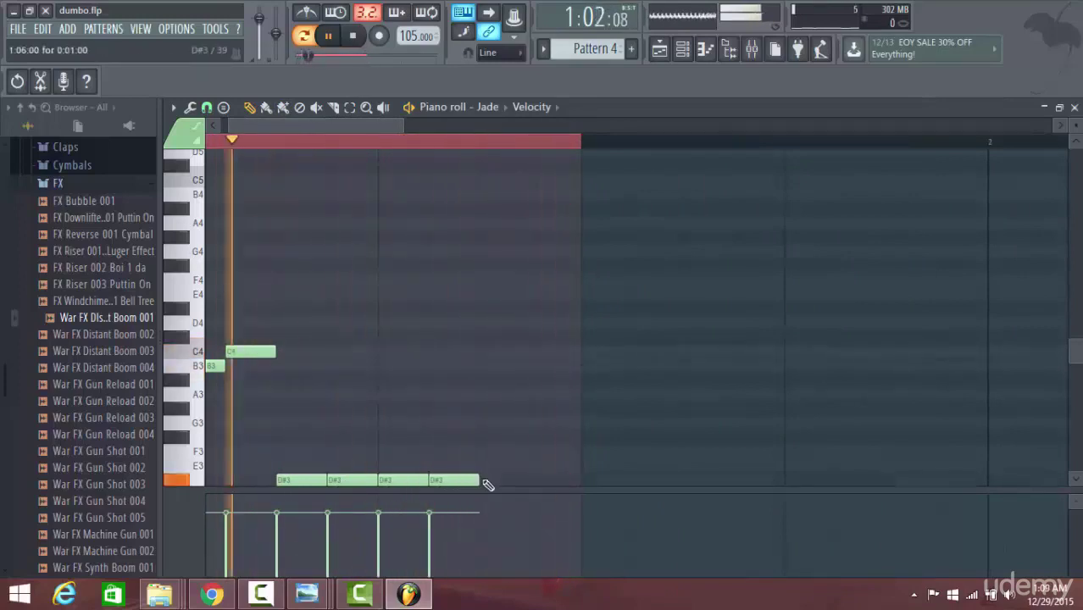
click(505, 481)
click(537, 481)
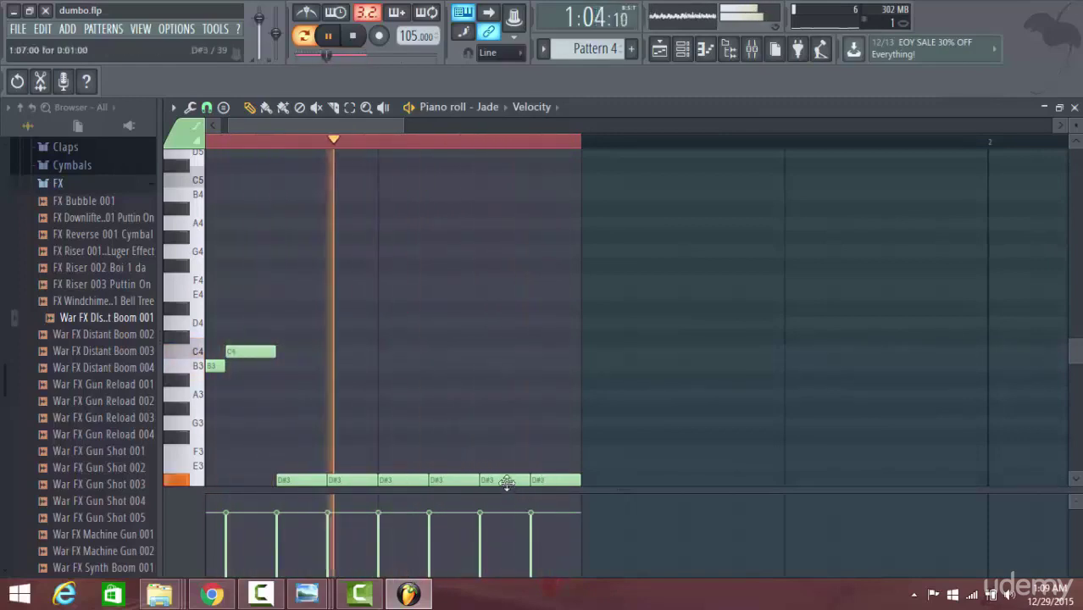
Raise the note at 1:07:00 to A3, the one at 1:08:00 to F#3 and the one at 1:06:00 to F3
drag(507, 482, 496, 398)
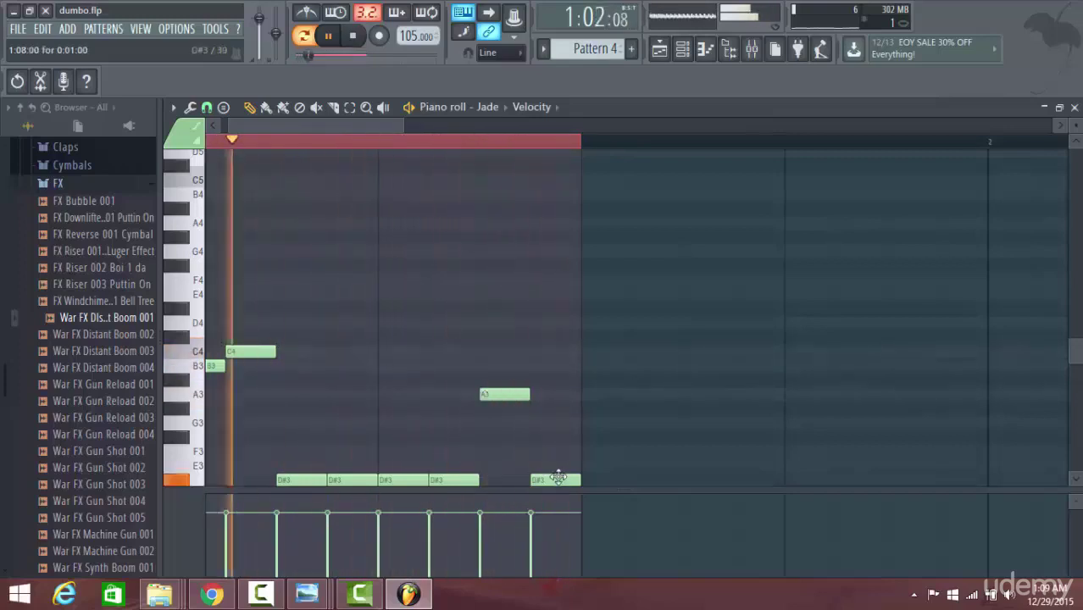
drag(555, 479, 543, 435)
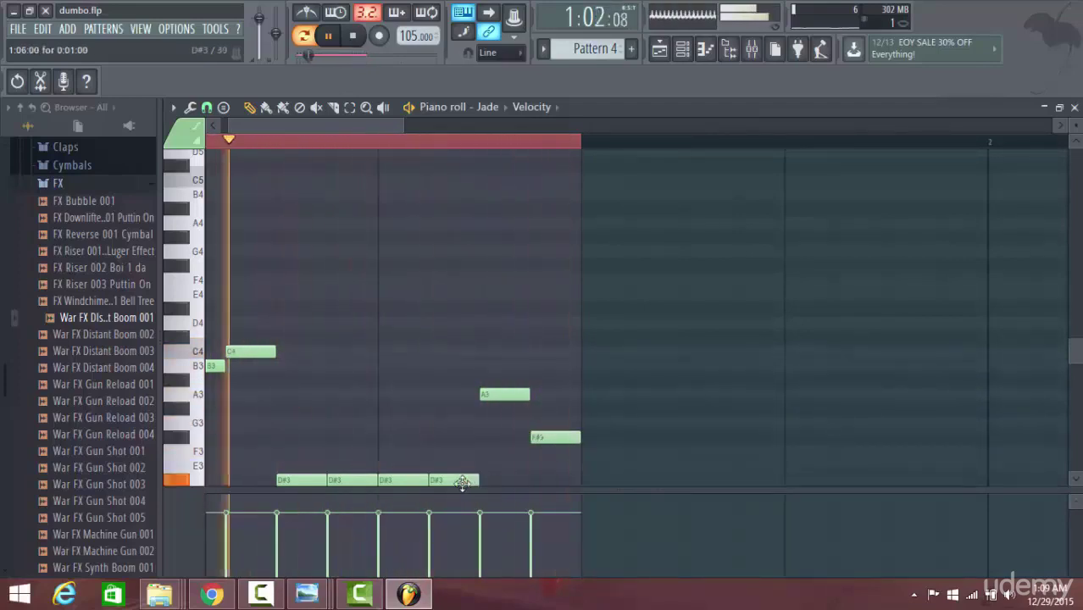
drag(462, 481, 463, 453)
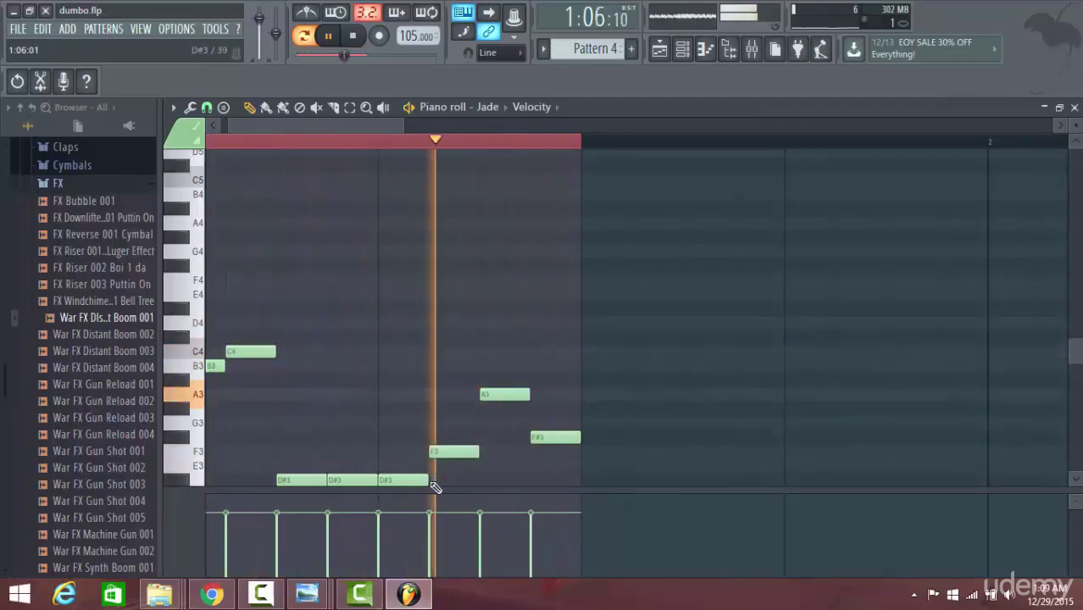
mouse_move(403, 480)
mouse_down()
mouse_move(398, 408)
mouse_move(400, 484)
mouse_up()
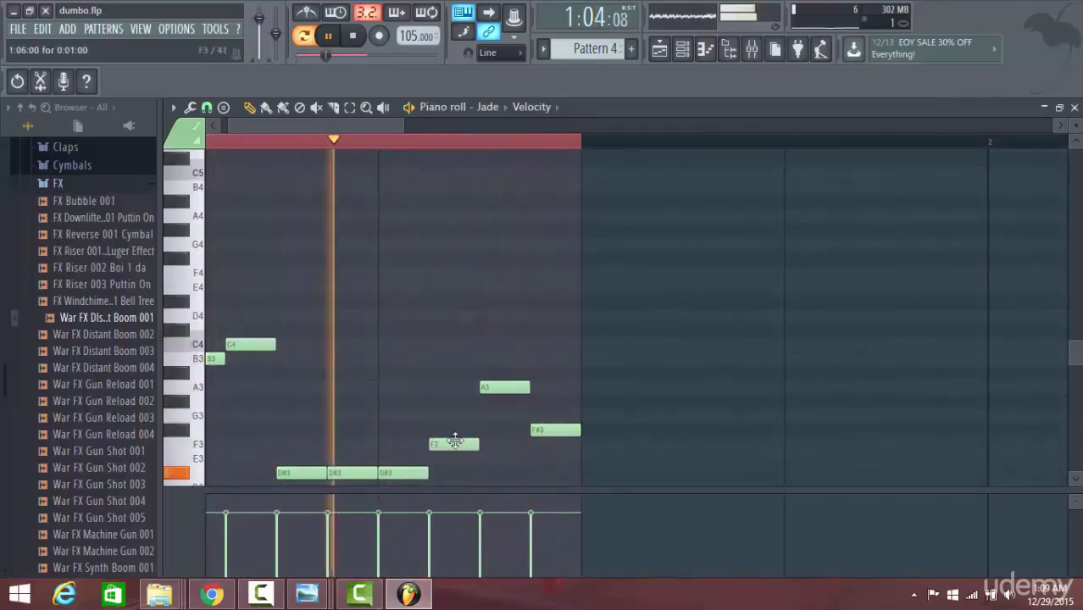
Move the notes at 1:06:00 and 1:08:00 back down to D#3
drag(455, 441, 460, 471)
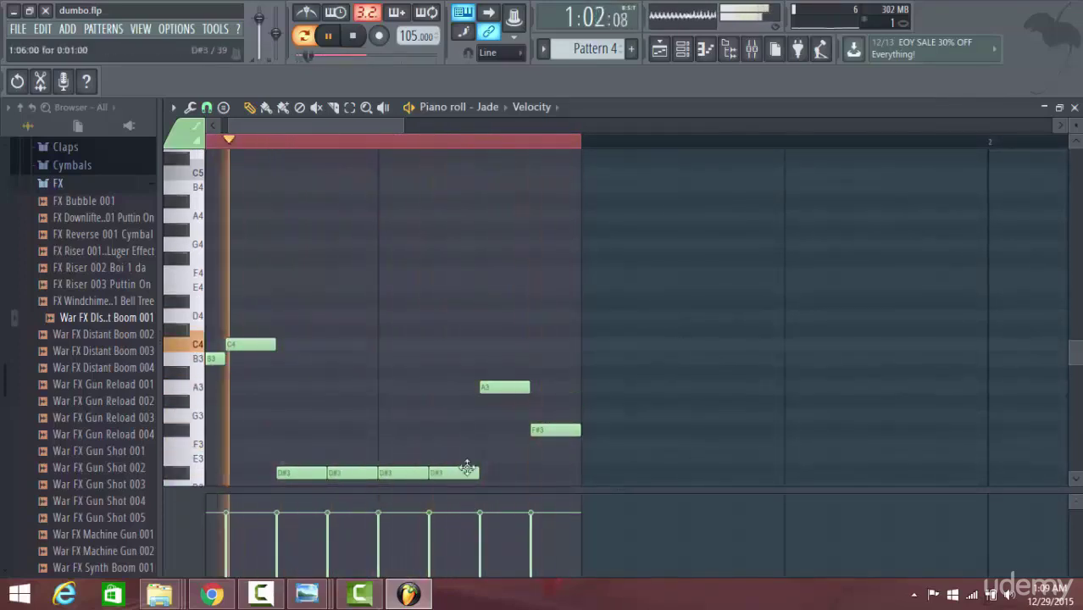
drag(534, 430, 544, 475)
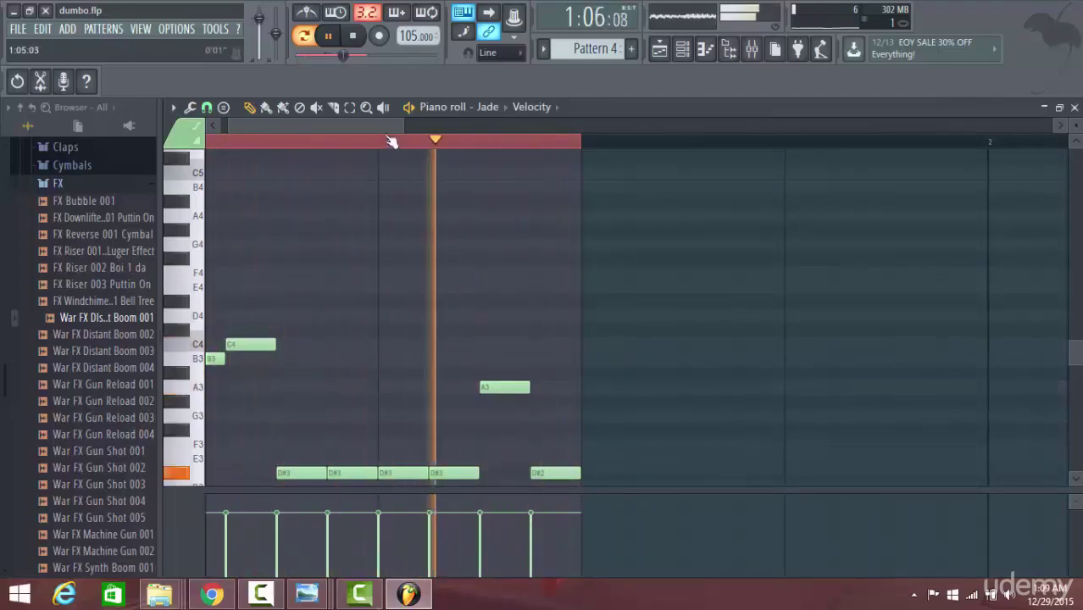
drag(382, 121, 290, 130)
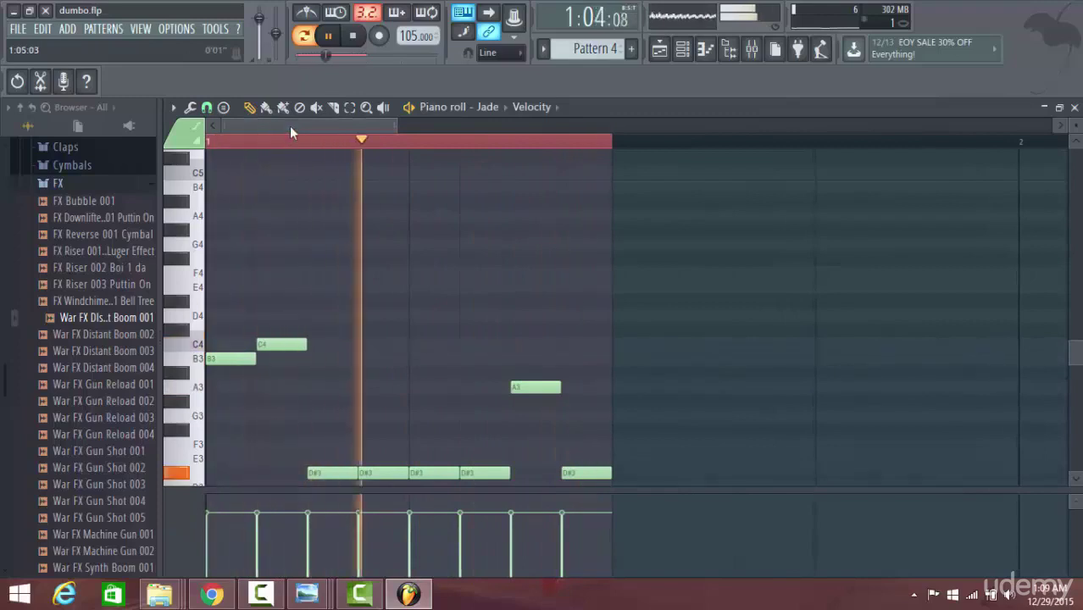
Stop playback, open and widen the Playlist, and paint Pattern 4 across bars 1 to 4 of Track 2
click(661, 49)
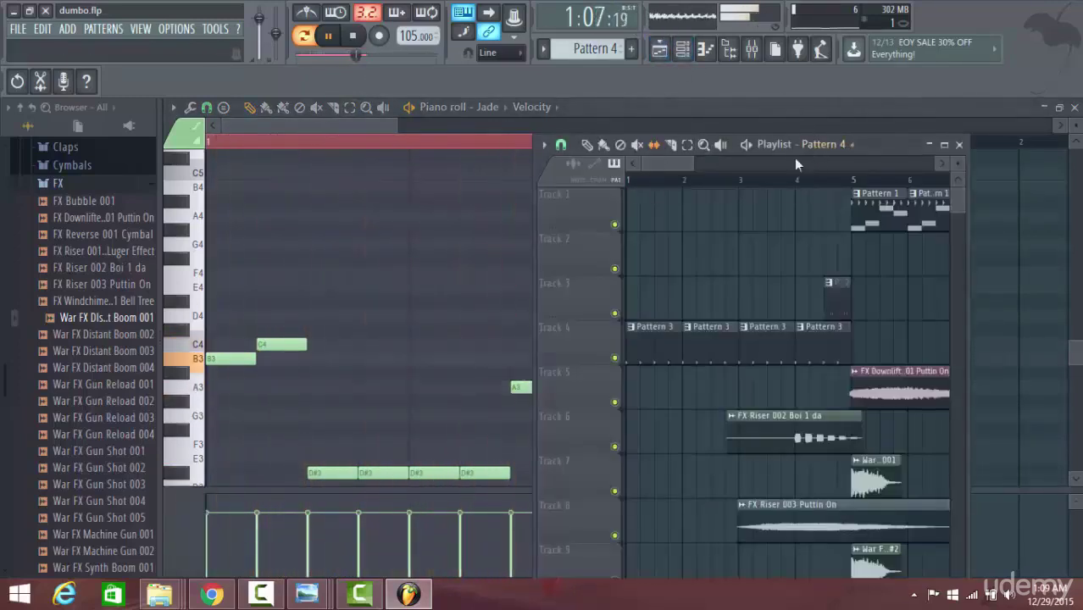
click(354, 36)
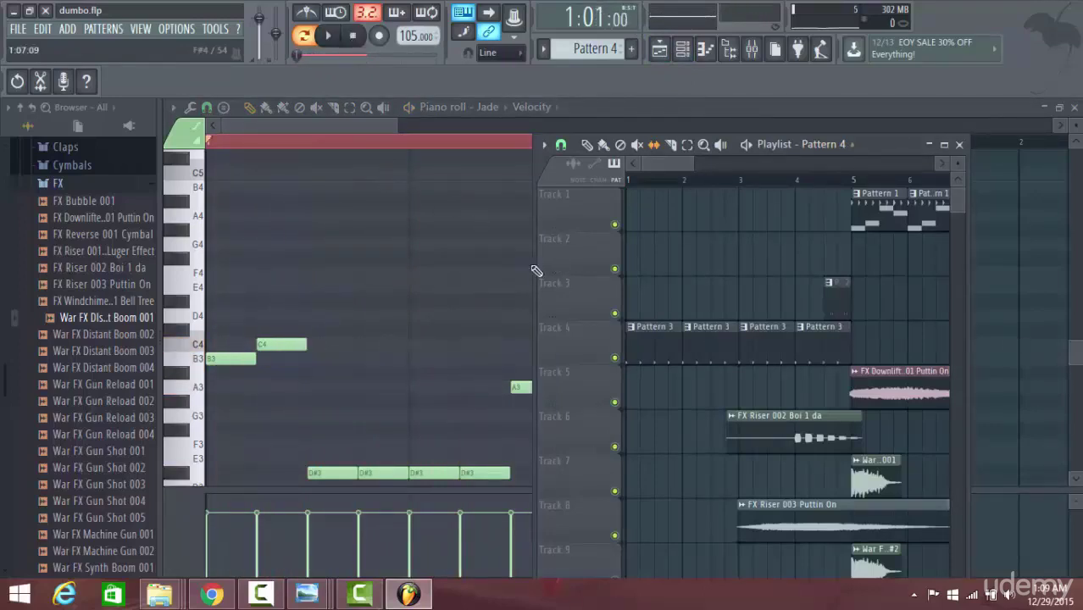
drag(532, 265, 359, 262)
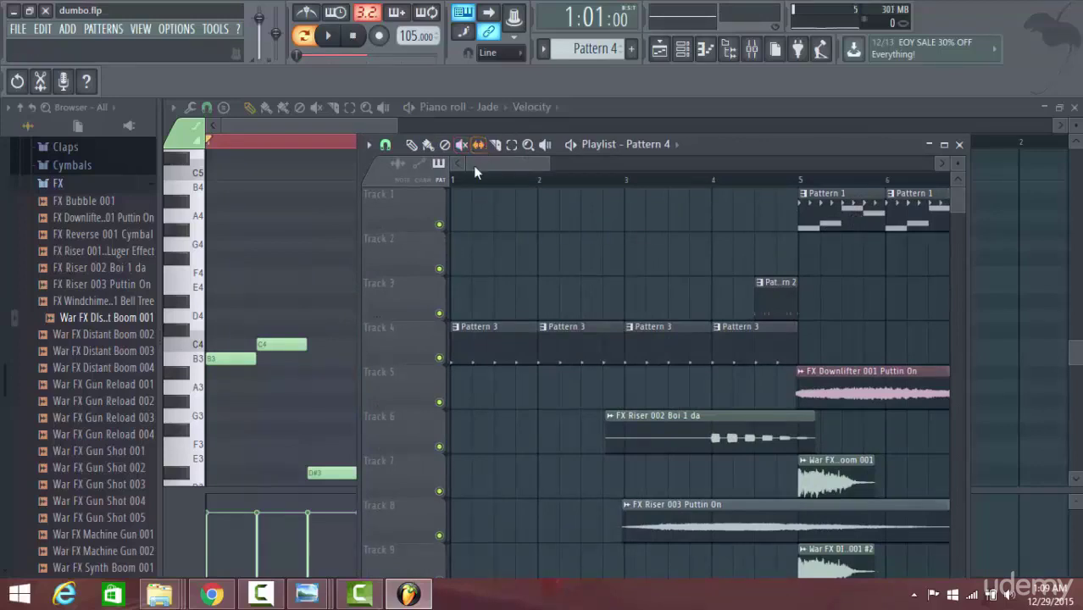
click(428, 145)
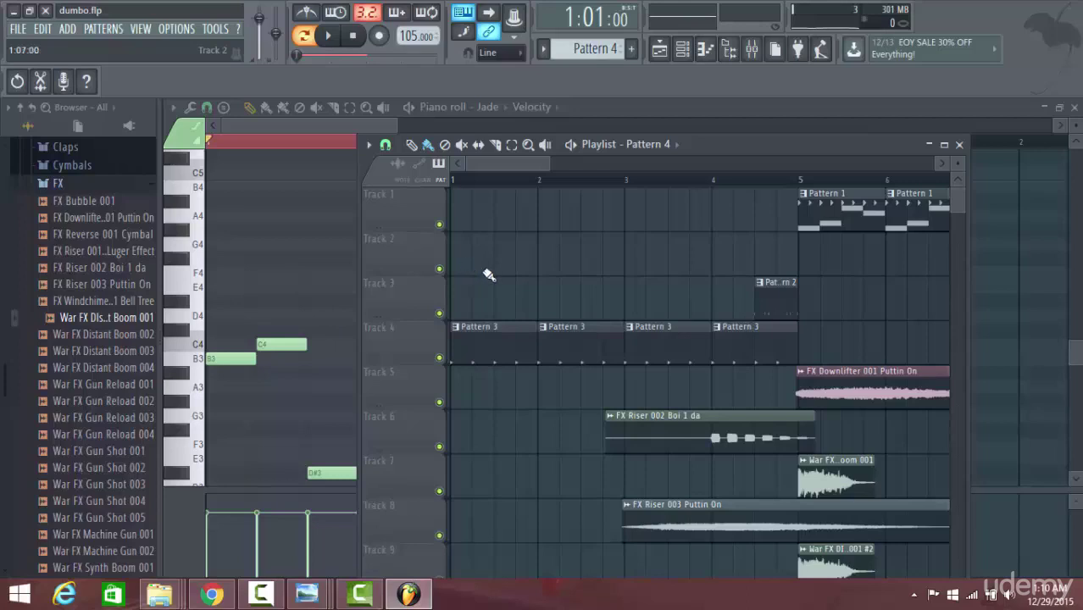
mouse_move(455, 249)
mouse_down()
mouse_move(734, 265)
mouse_move(635, 263)
mouse_up()
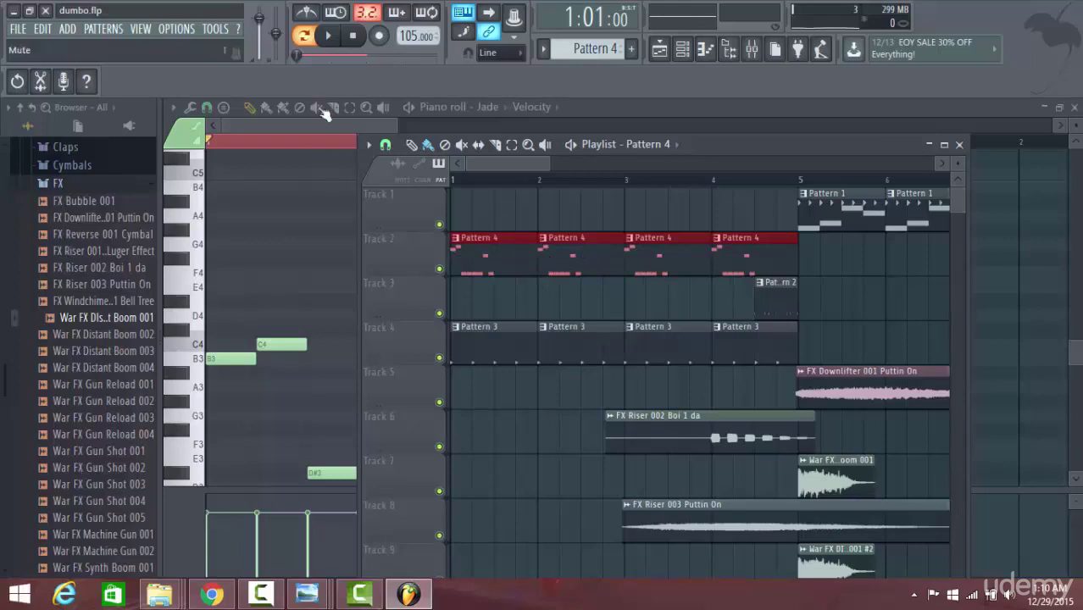
Delete the Pattern 4 clips at bars 1 and 3 and shorten the two remaining clips to half a bar
right_click(499, 268)
right_click(632, 273)
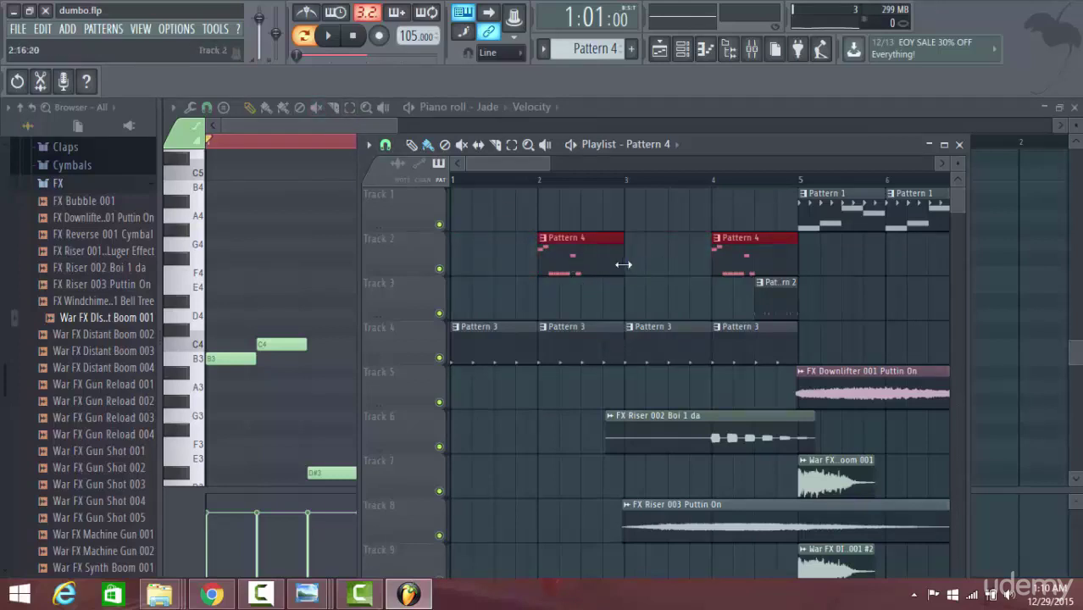
drag(632, 269, 582, 298)
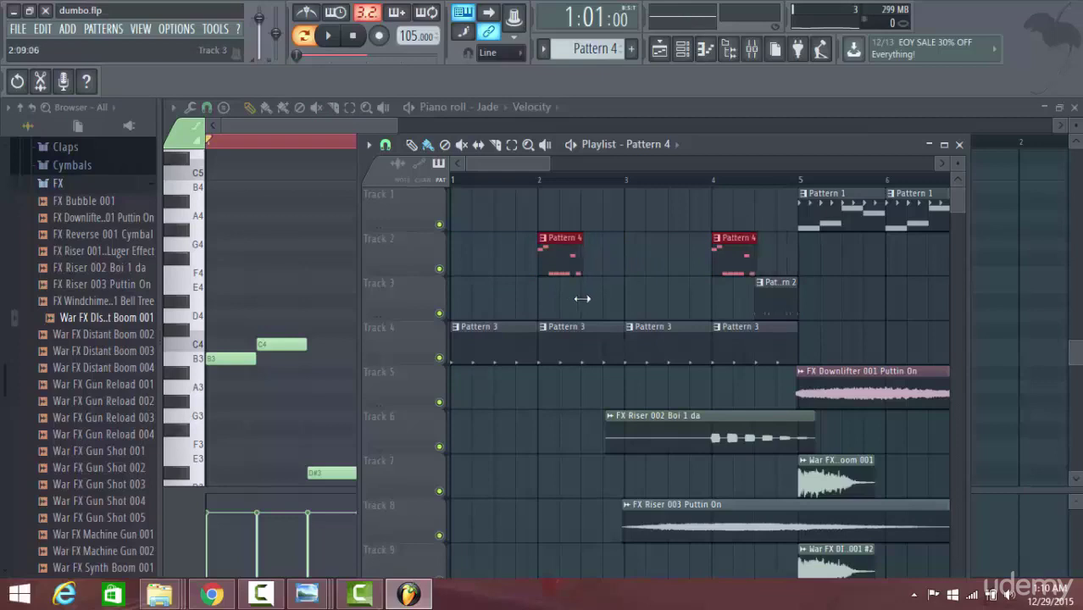
Remove the remaining Pattern 4 clips at bars 2 and 4 from Track 2 and return to the piano roll
click(552, 254)
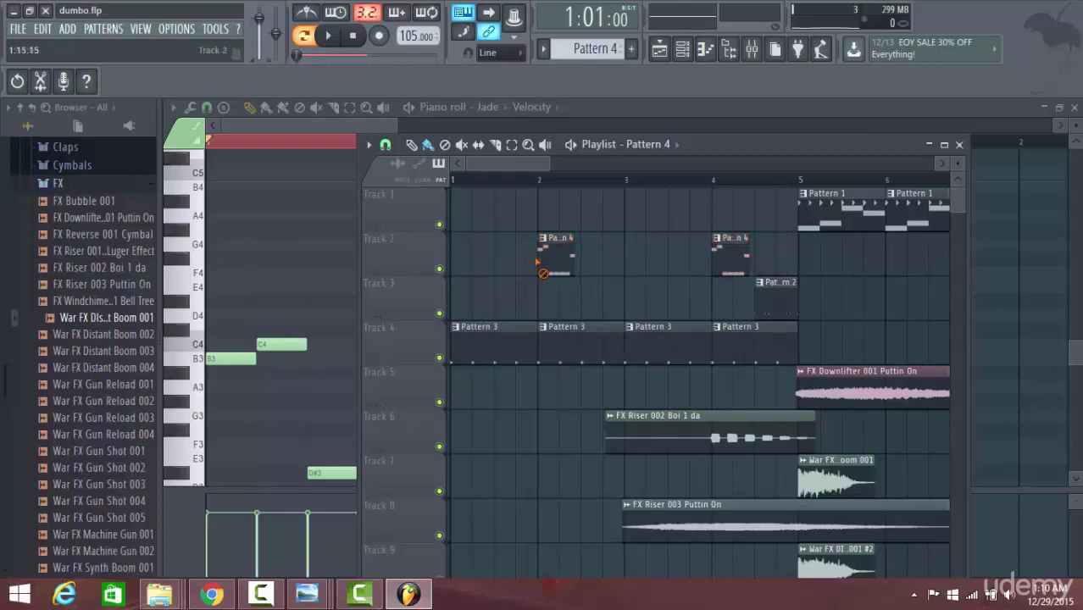
right_click(553, 255)
right_click(729, 255)
click(330, 128)
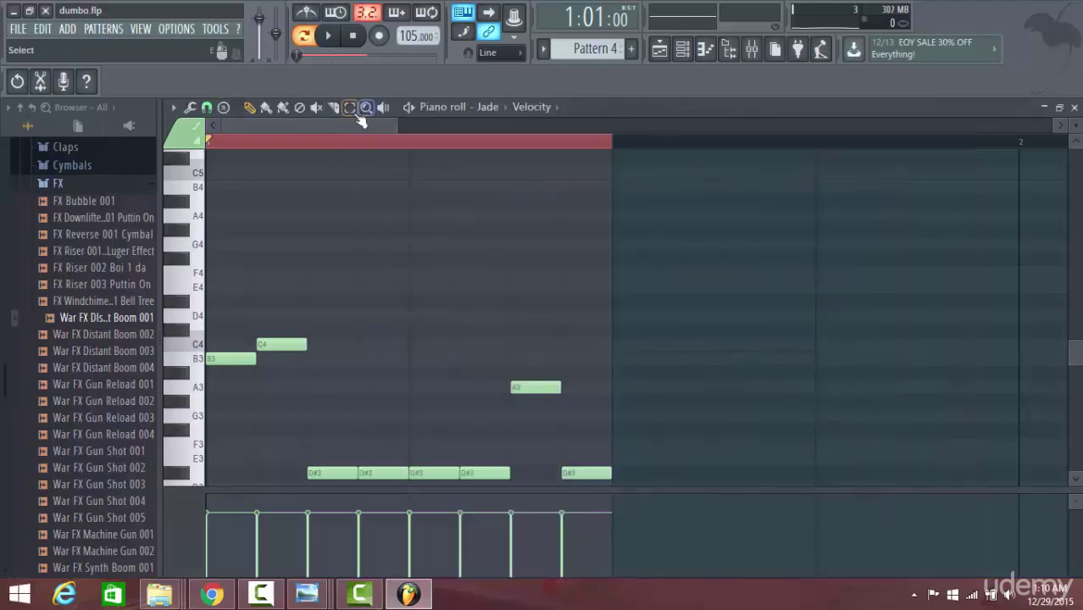
Select the whole first bar of Pattern 4 in the piano roll, including all of its notes
click(350, 108)
click(434, 146)
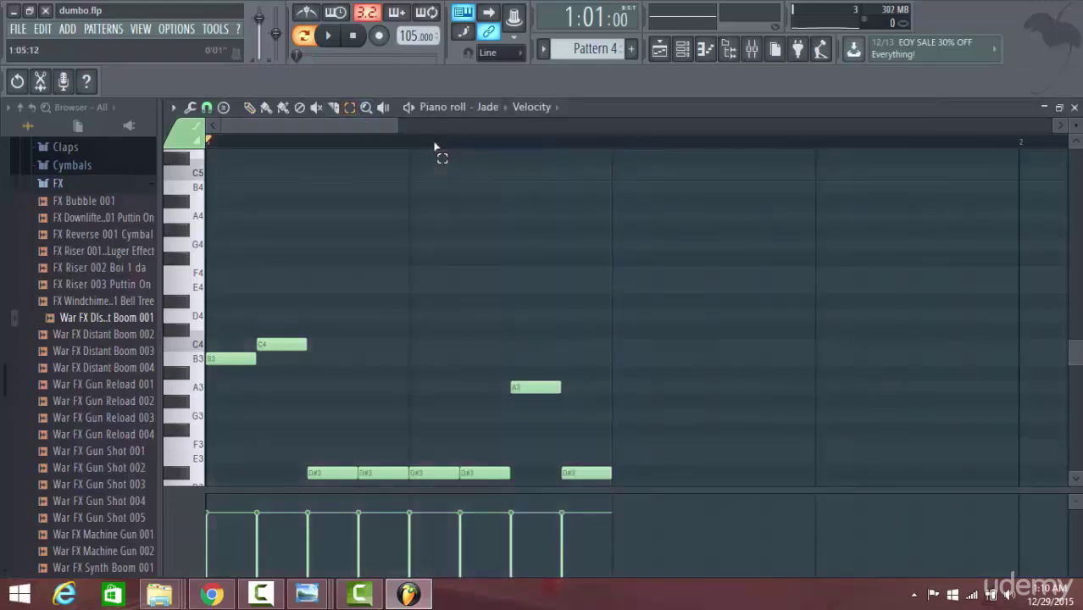
click(250, 109)
click(349, 109)
drag(1022, 147, 182, 138)
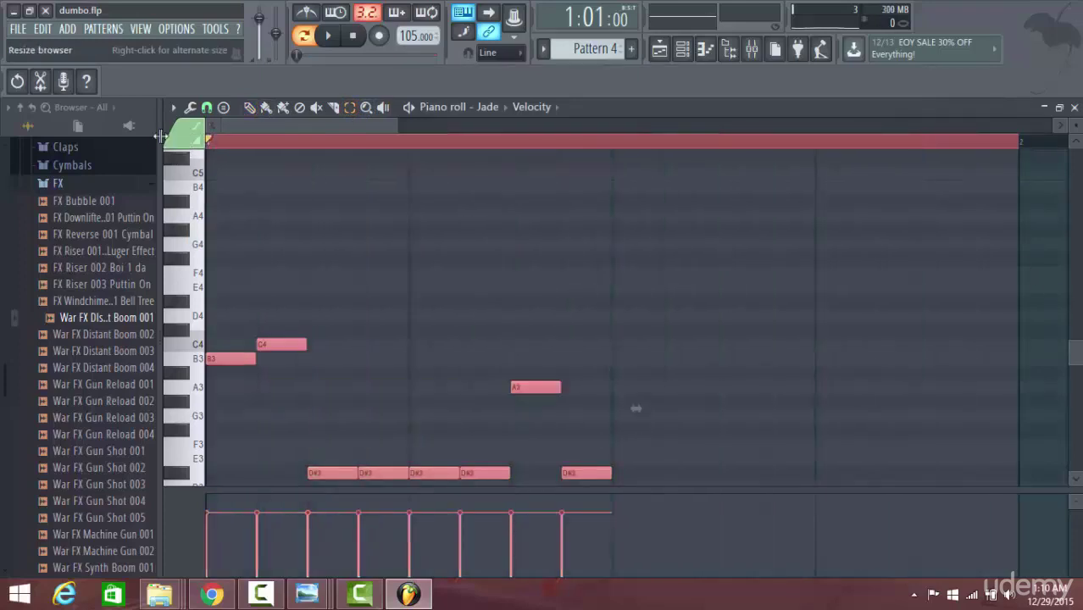
scroll(406, 381, down, 3)
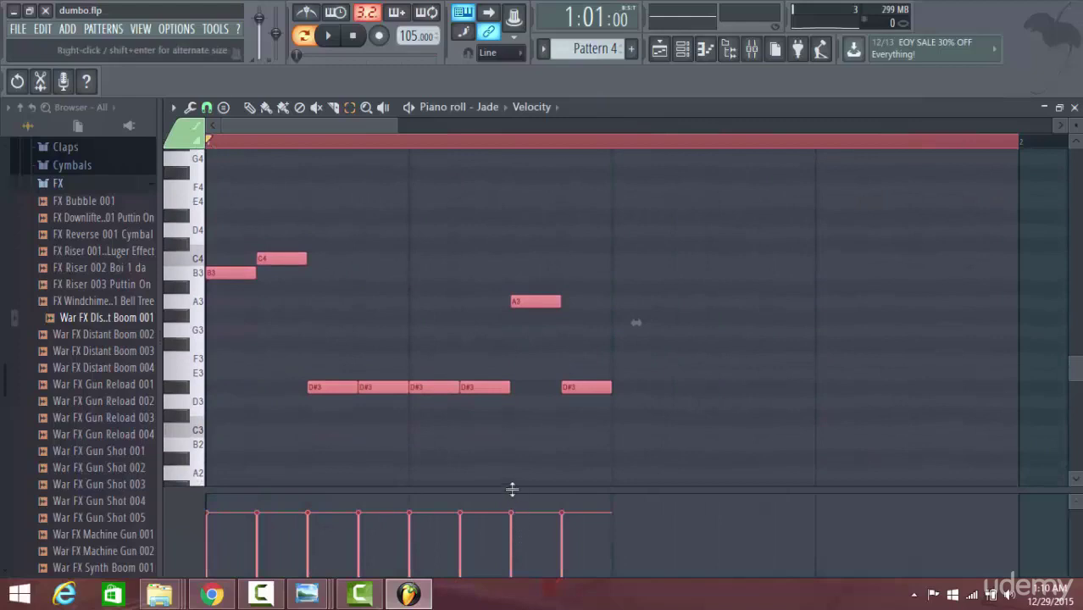
scroll(514, 413, up, 3)
scroll(514, 414, up, 10)
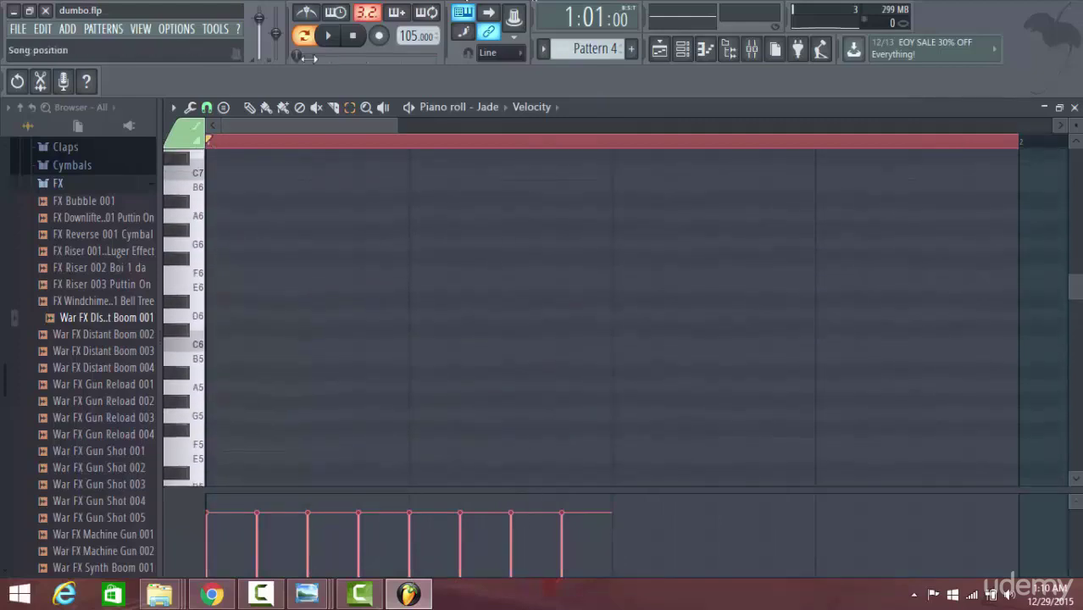
Clear the piano roll selection, place a Pattern 4 clip at bar 1 of Playlist Track 2, and shorten it to half a bar
click(362, 151)
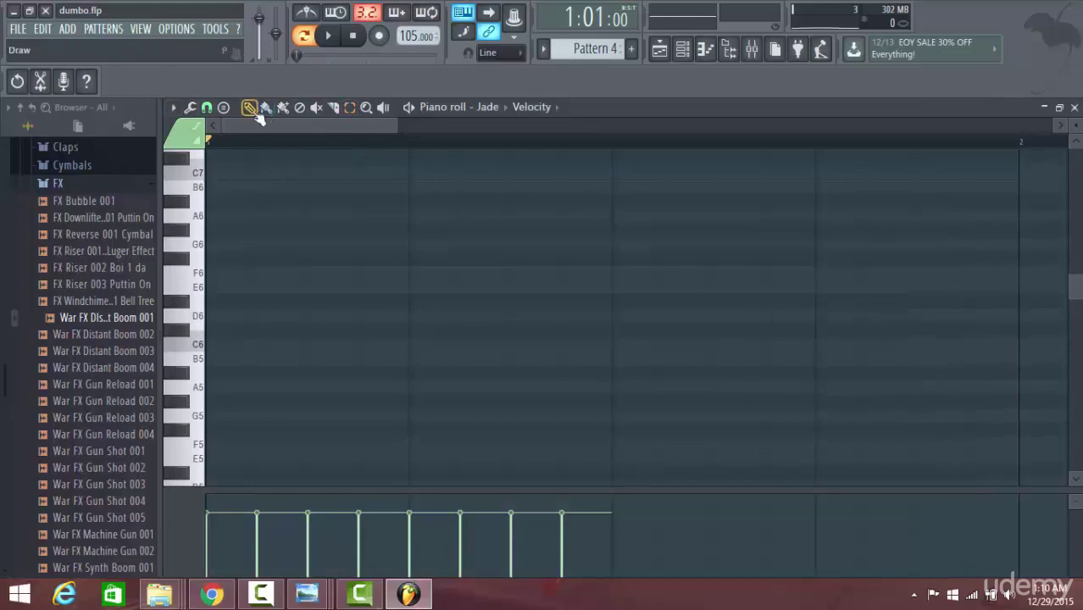
click(660, 48)
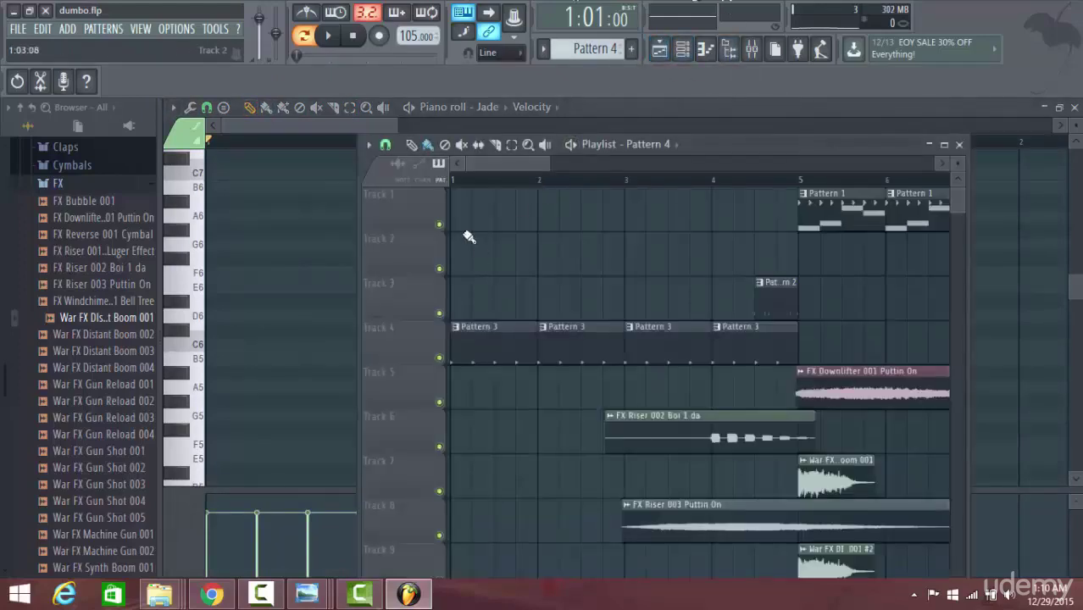
click(465, 258)
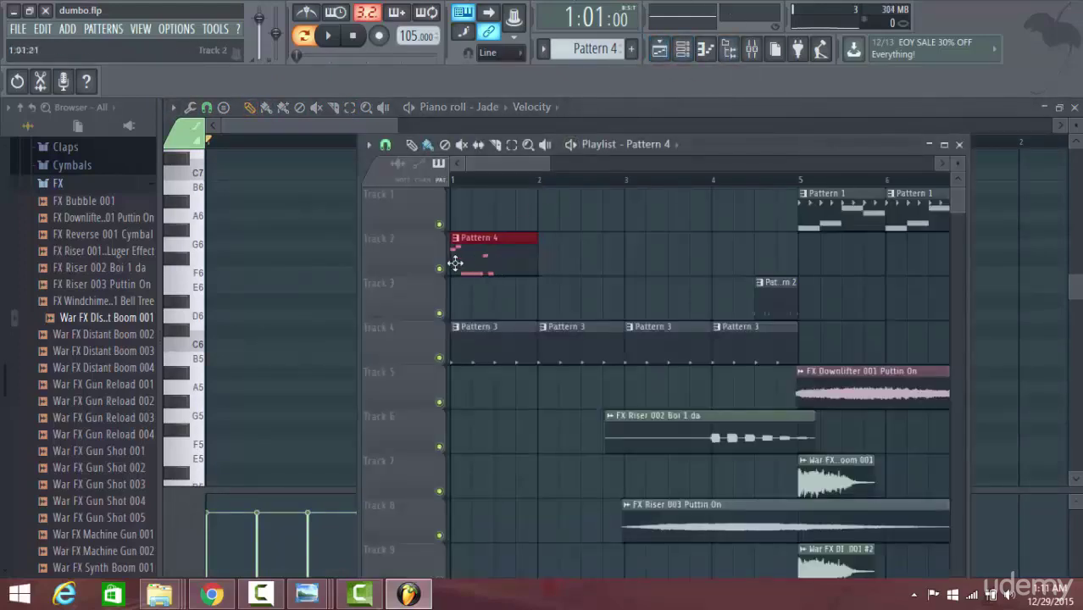
drag(534, 270, 493, 304)
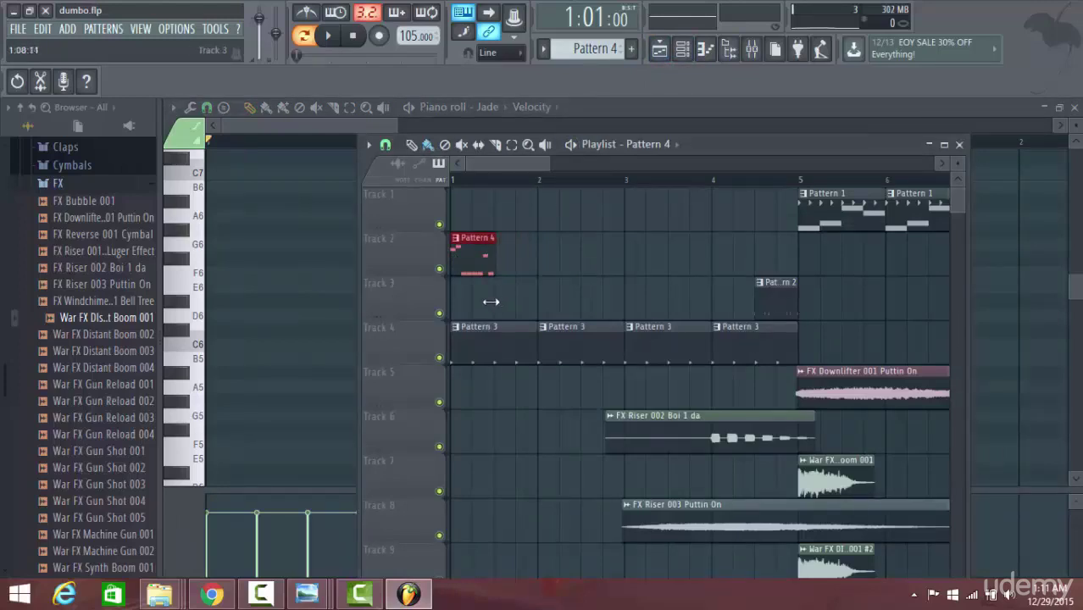
drag(491, 302, 489, 302)
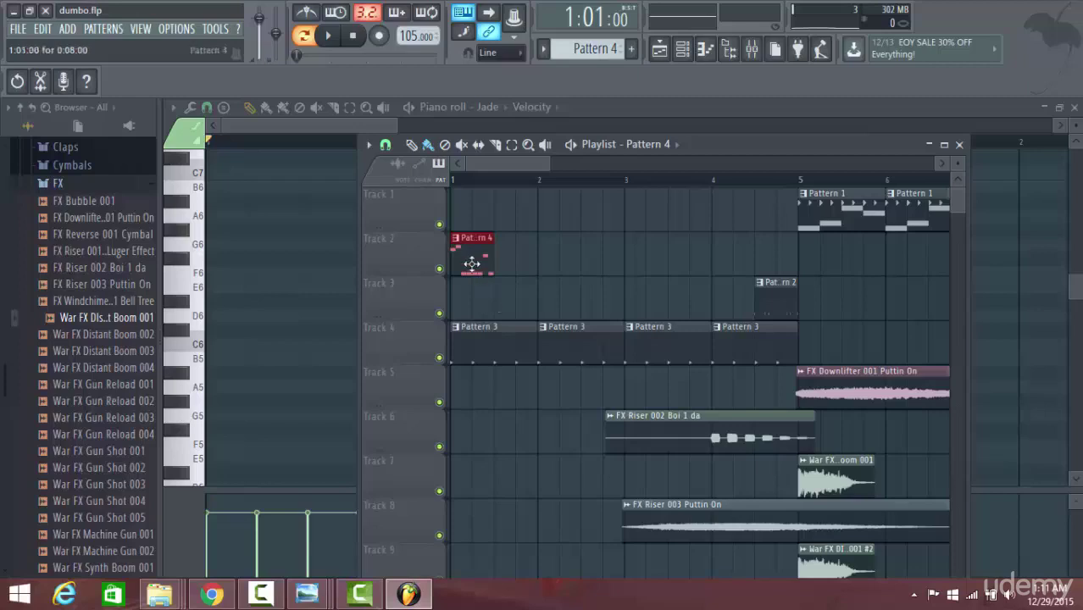
drag(479, 259, 653, 244)
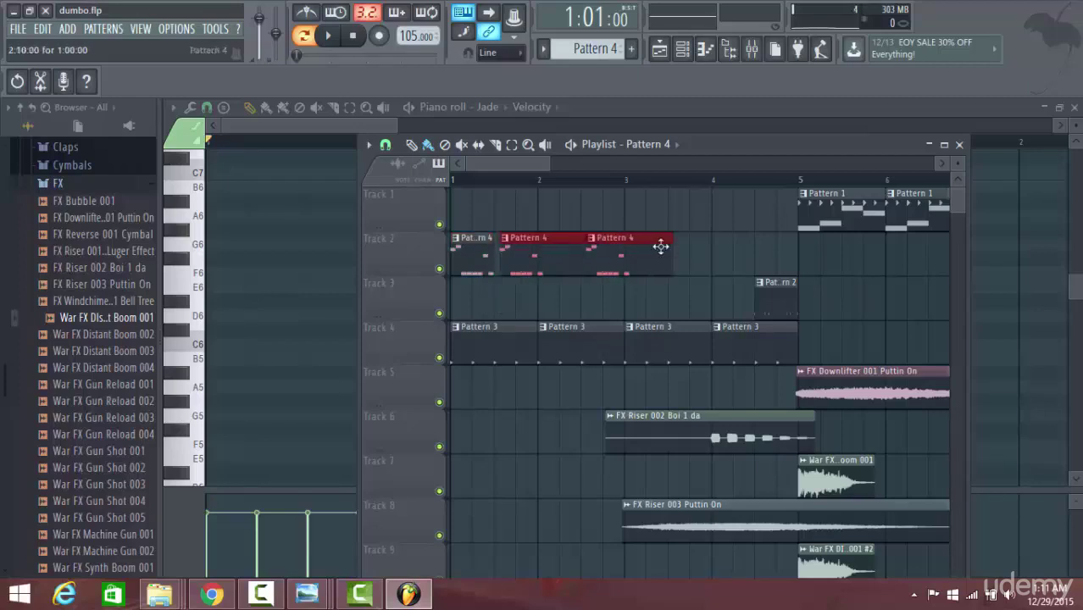
right_click(649, 254)
right_click(547, 254)
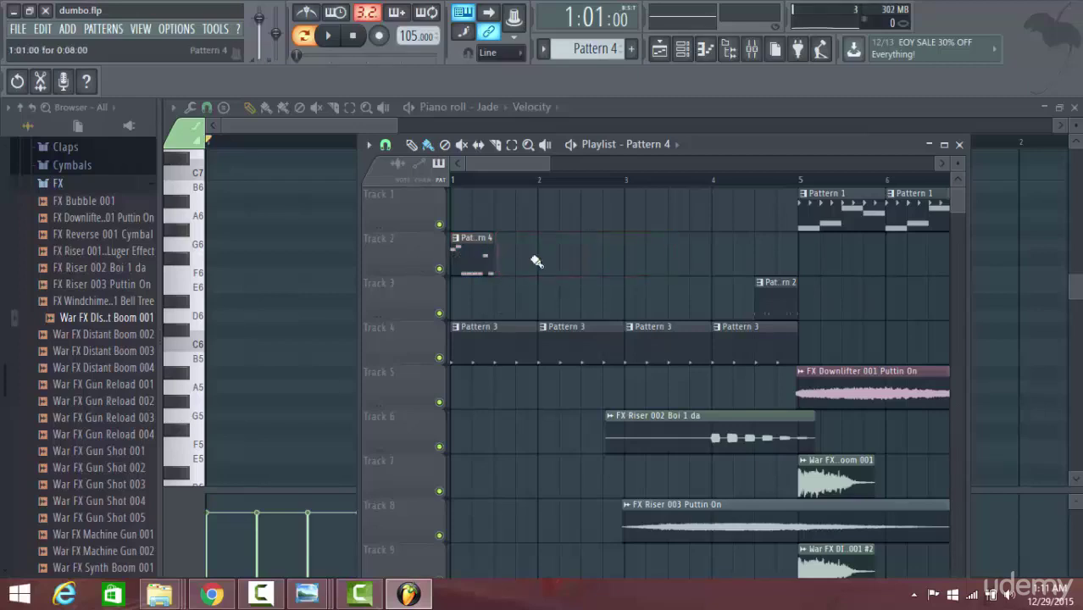
Fill the rest of Track 2 through the end of bar 4 with half-bar Pattern 4 clips and close the Playlist
mouse_move(519, 264)
mouse_down()
mouse_move(797, 251)
mouse_move(777, 264)
mouse_up()
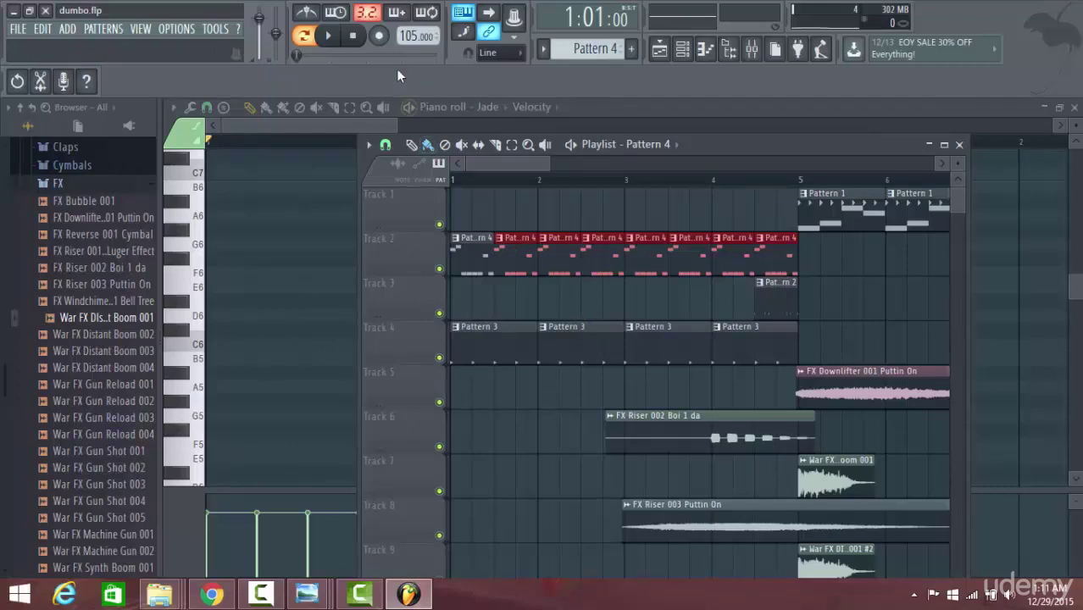
key(F5)
Tweak the Jade channel's volume and create an automation clip for that last tweaked parameter
click(683, 48)
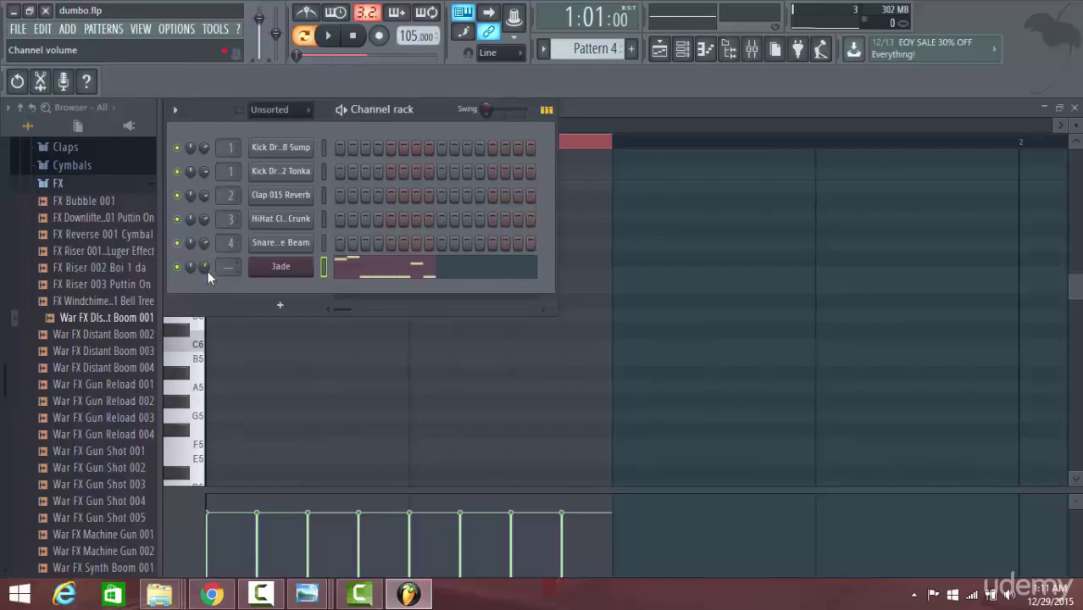
drag(208, 271, 204, 274)
click(212, 29)
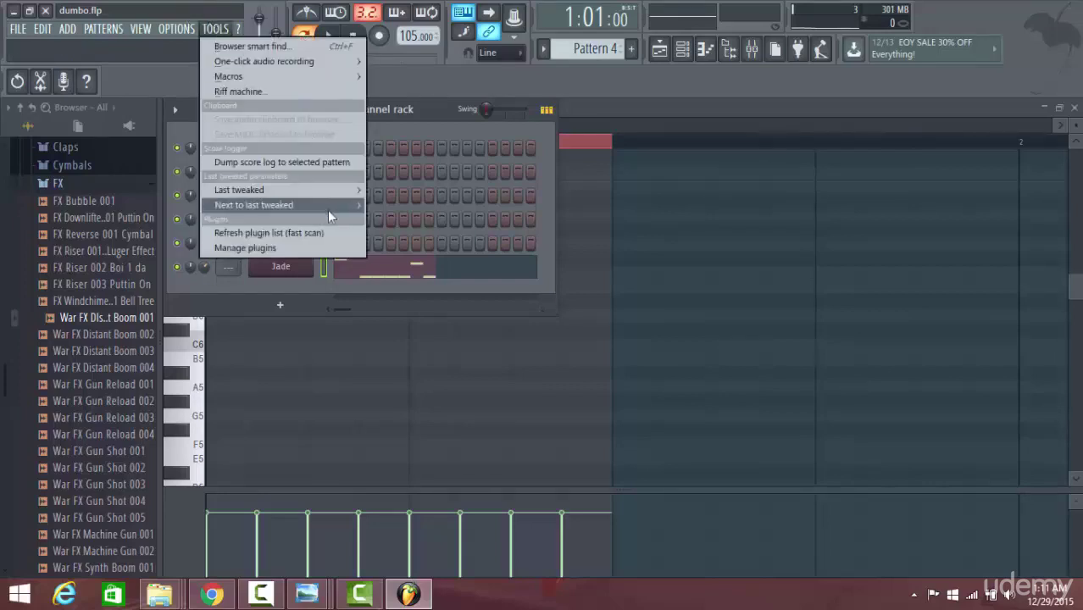
mouse_move(310, 187)
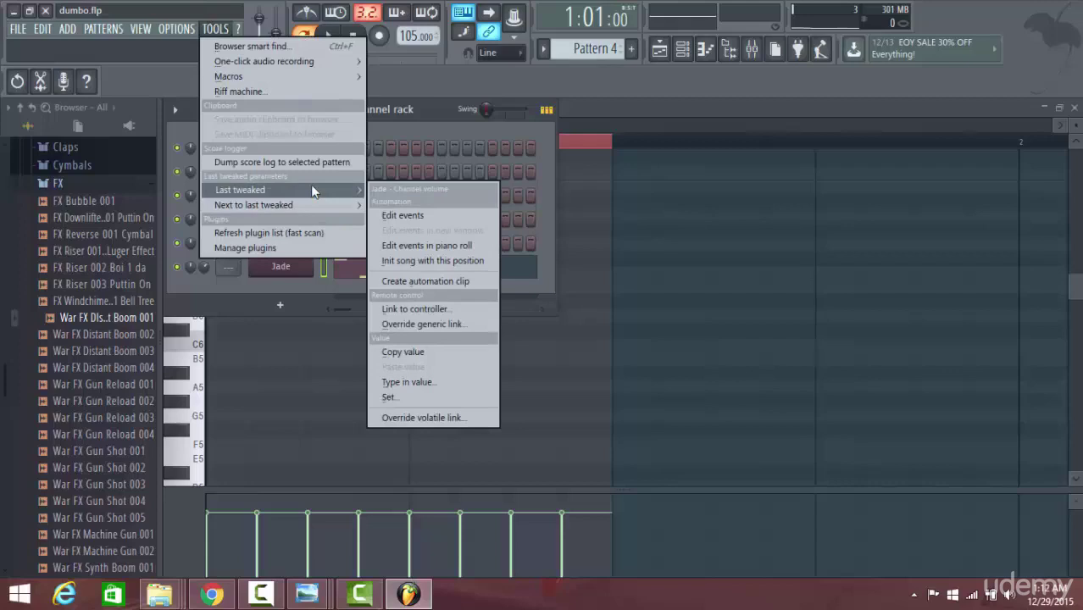
click(427, 280)
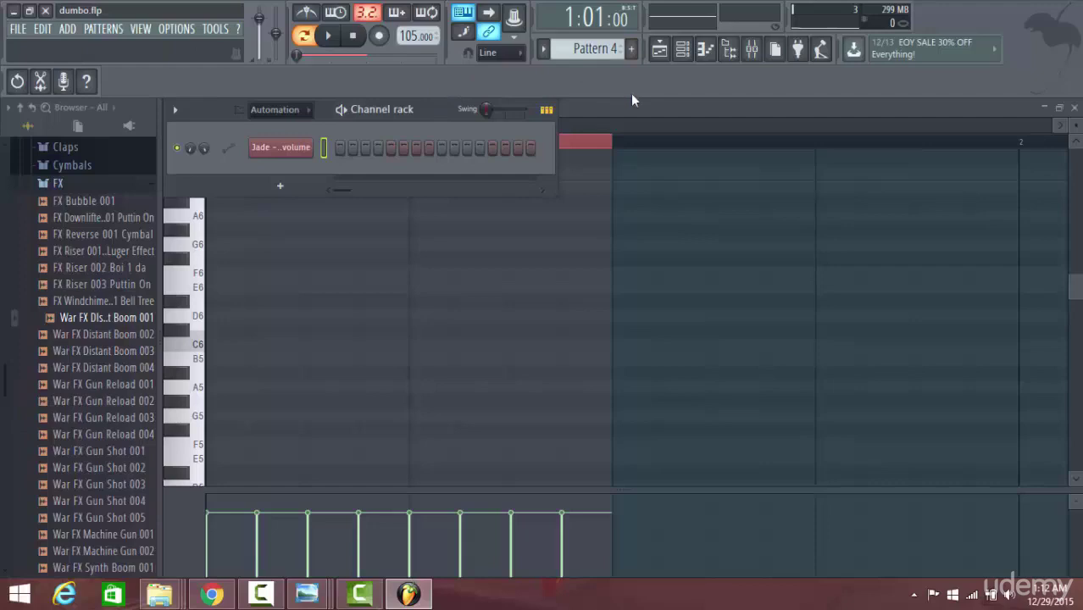
Open the Playlist and add a control point at bar 5 to the Jade channel volume envelope on Track 10
click(663, 49)
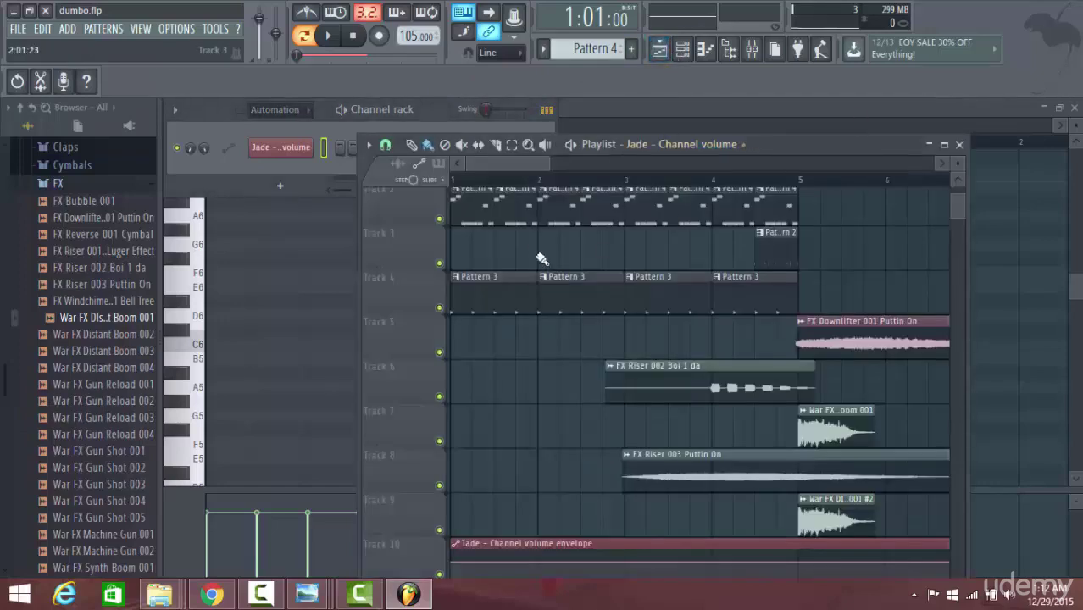
click(478, 144)
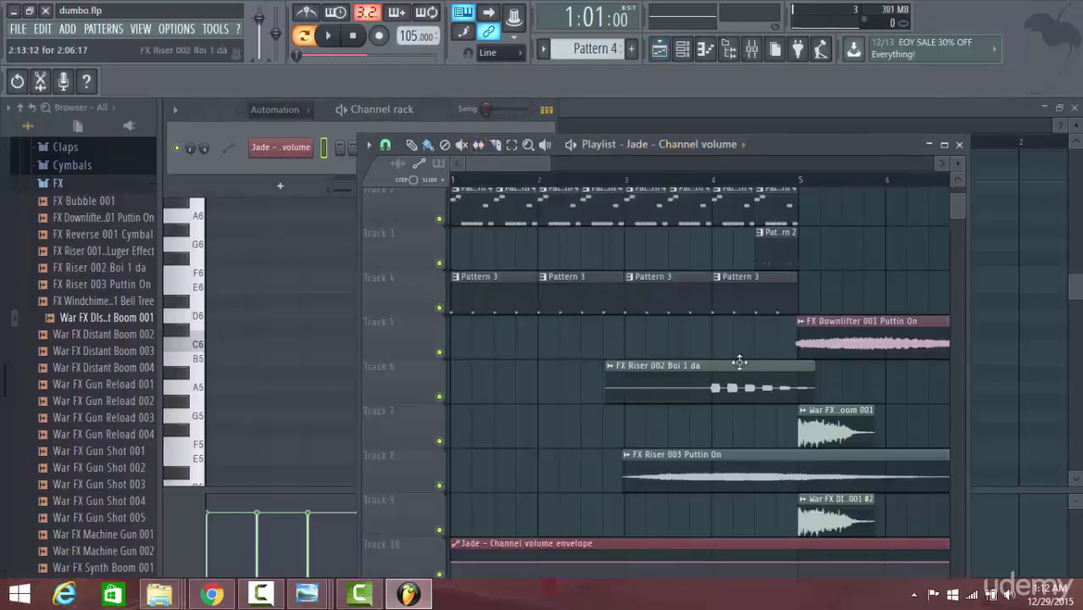
drag(962, 199, 965, 215)
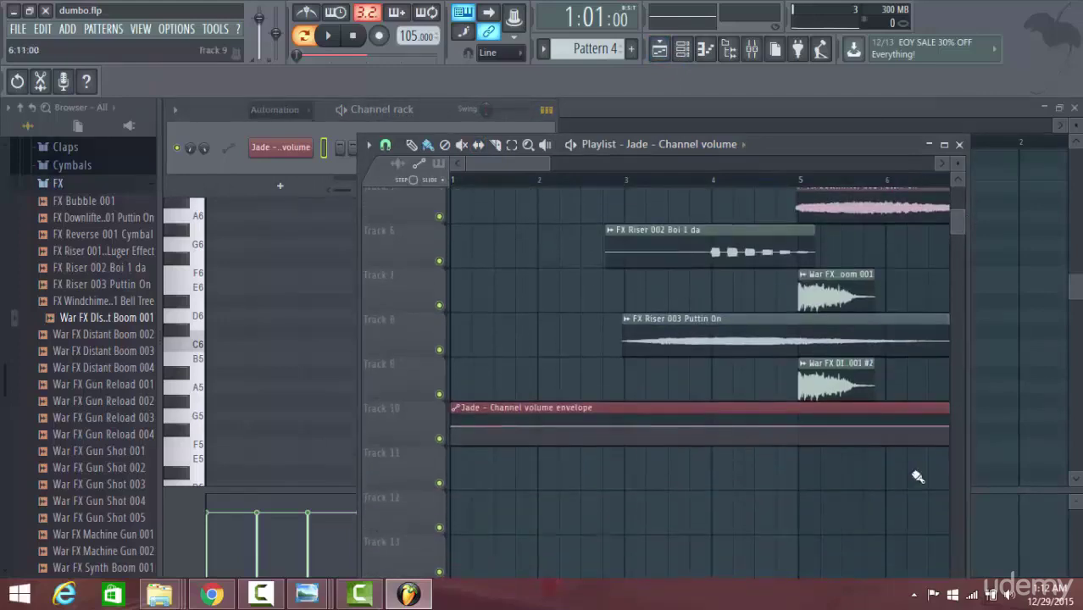
right_click(797, 429)
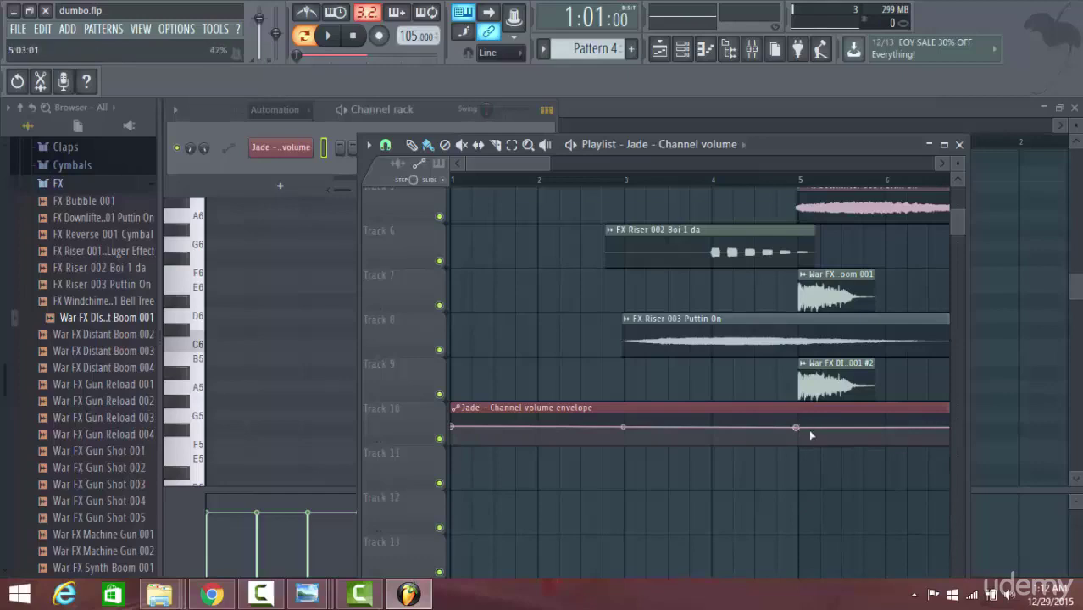
right_click(796, 428)
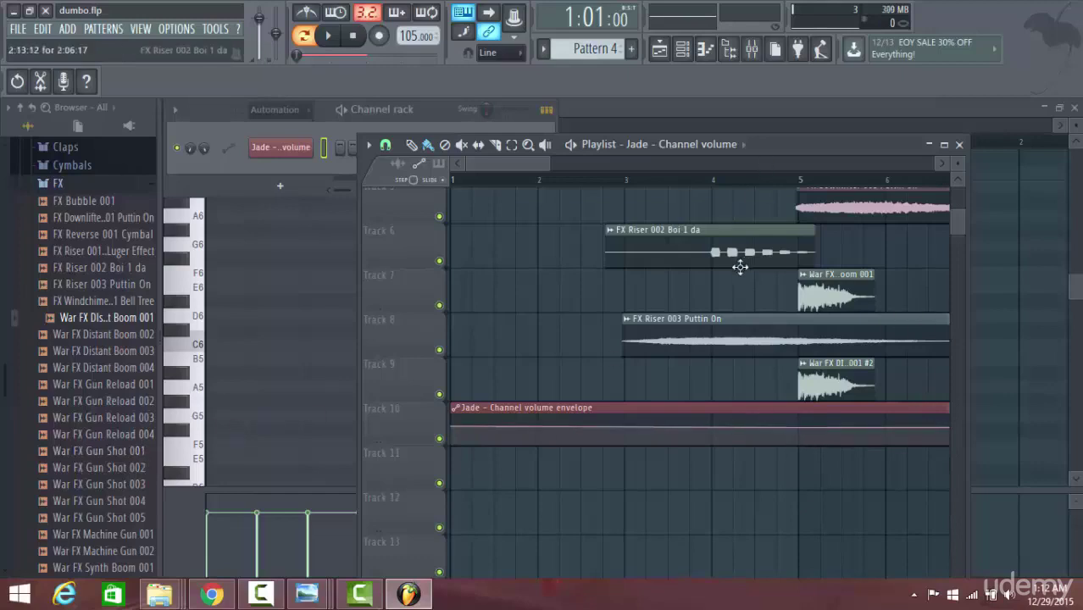
Check where the Pattern 4 clips end and align the new volume envelope point with the start of bar 5
scroll(740, 267, up, 2)
scroll(652, 250, up, 2)
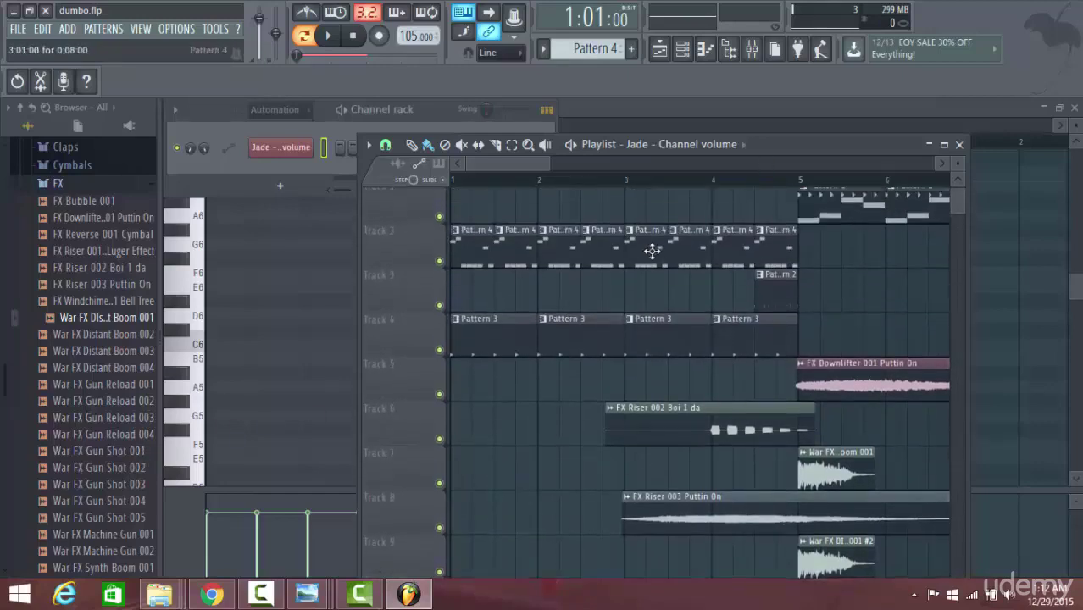
scroll(652, 251, down, 3)
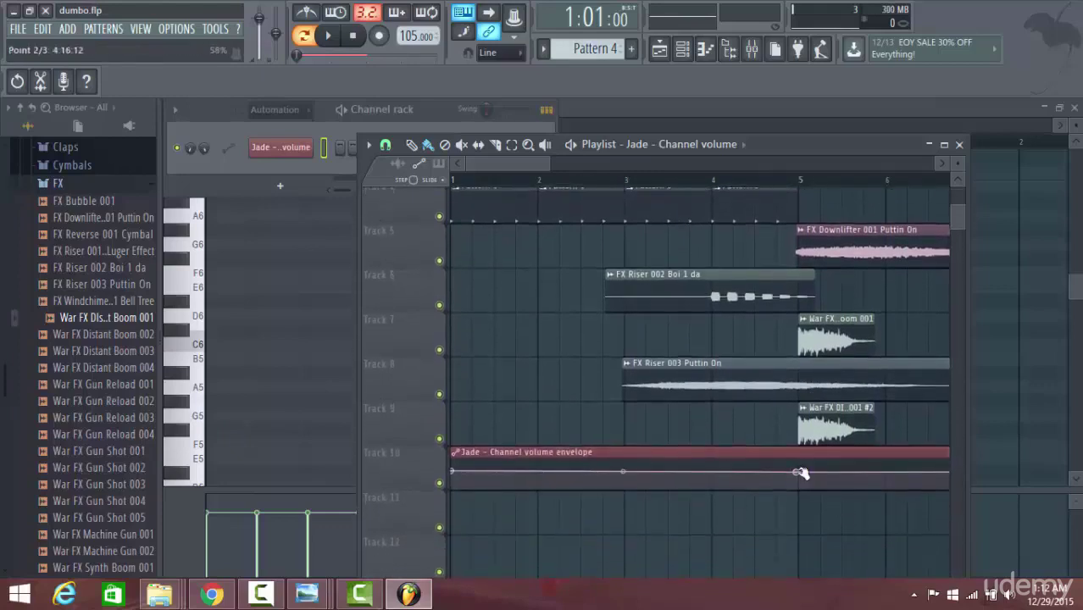
drag(801, 473, 801, 473)
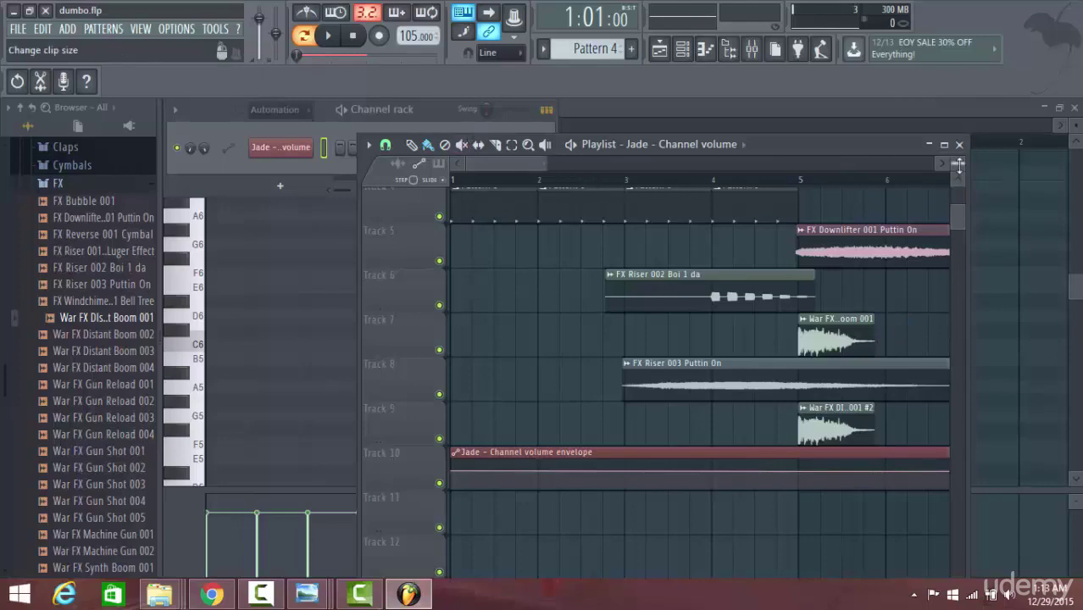
Enlarge the Playlist tracks and lower the volume envelope's first point to the minimum, making a fade-in from bar 1 to bar 5
drag(961, 161, 957, 256)
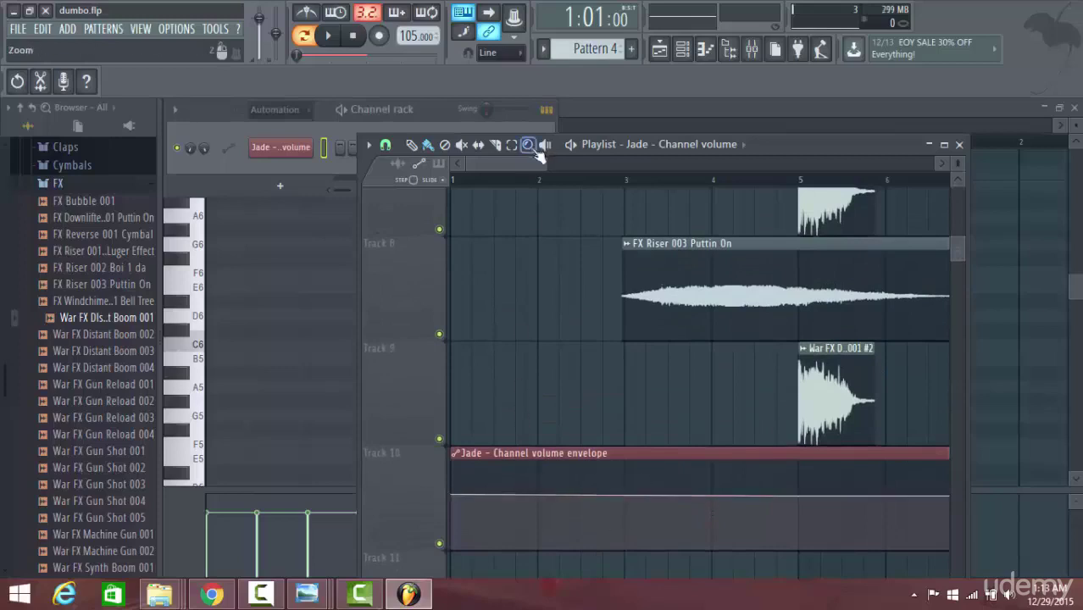
scroll(542, 162, up, 5)
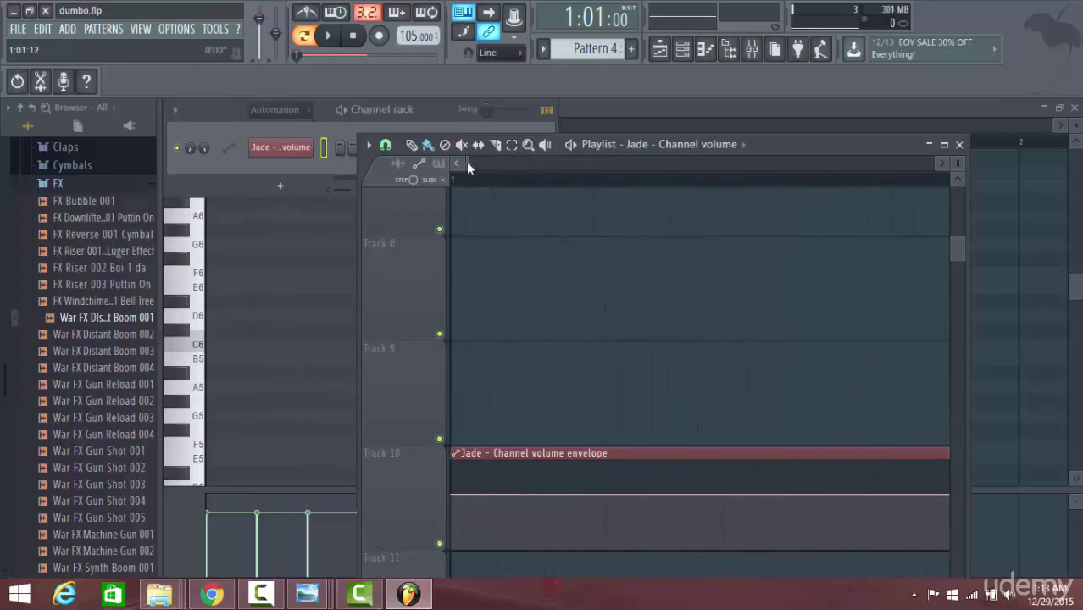
drag(470, 164, 560, 194)
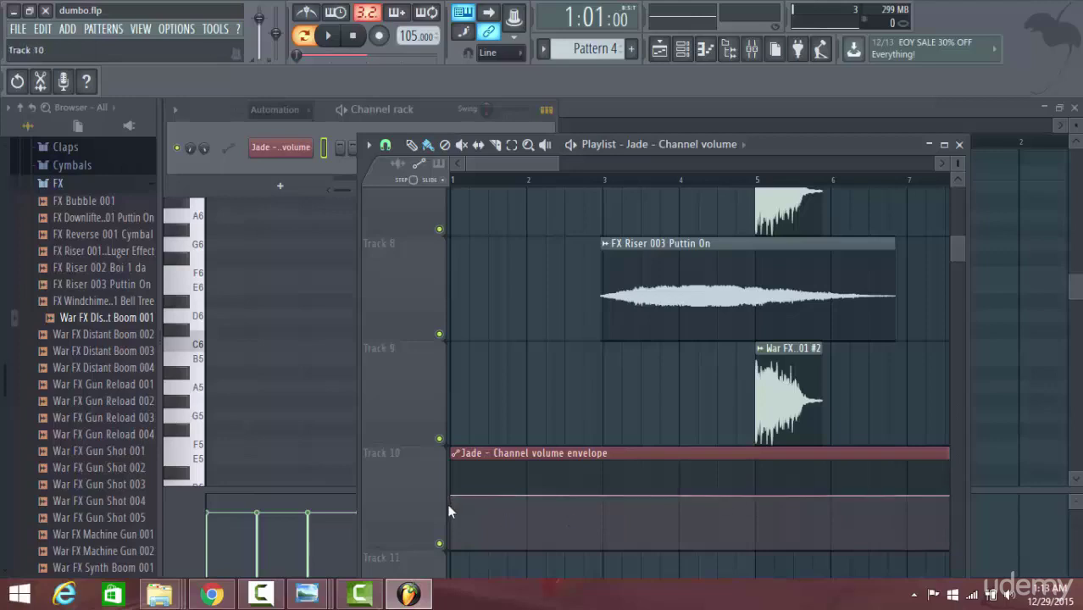
drag(452, 495, 455, 517)
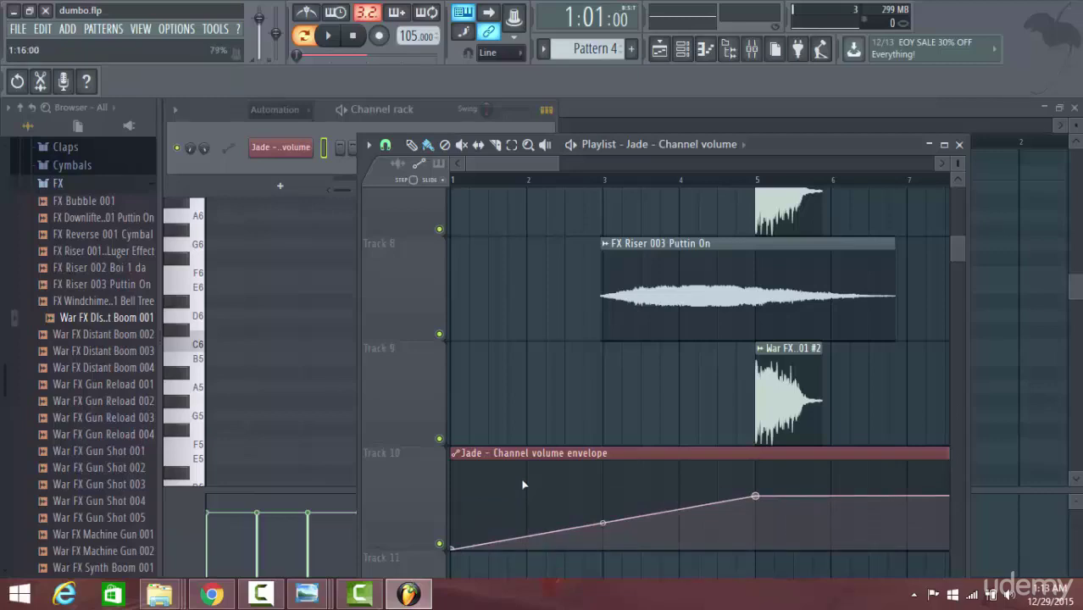
Play the song from the start past bar 5 to audition the Jade volume fade-in, and stop playback
drag(958, 246, 950, 235)
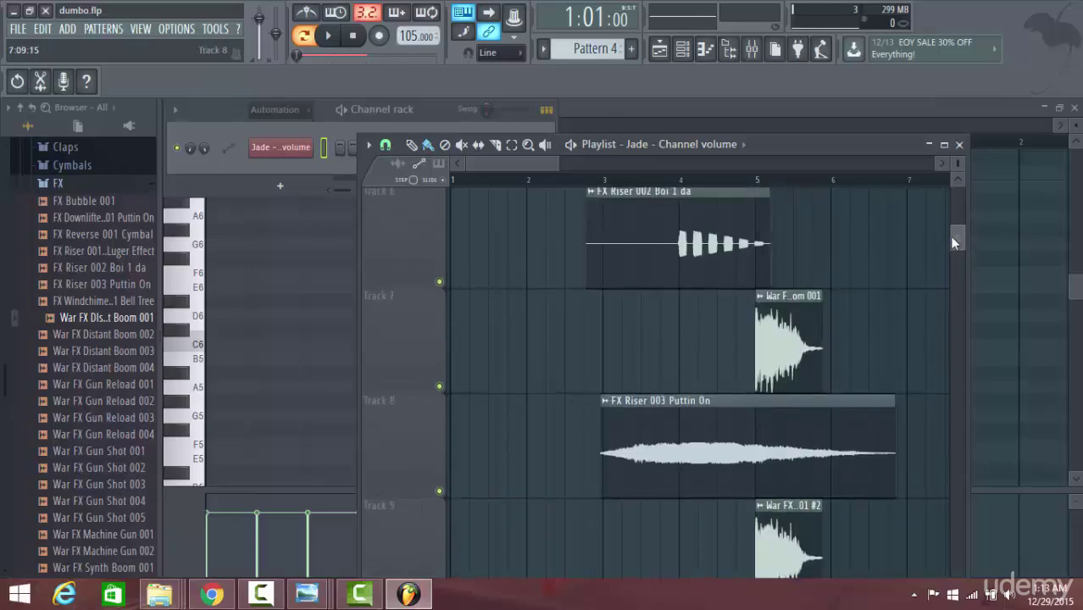
click(330, 37)
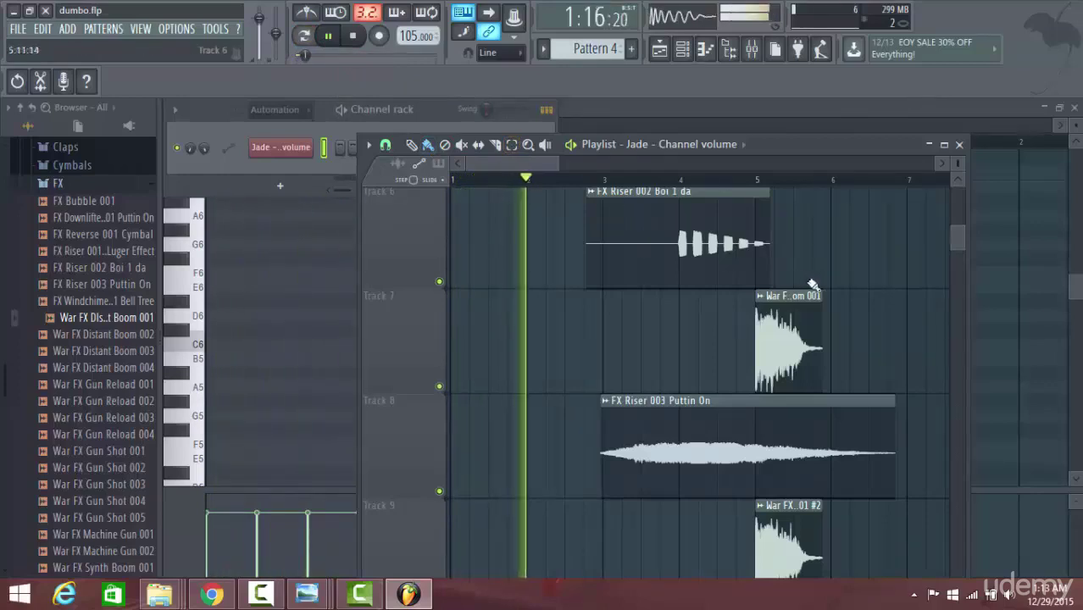
scroll(835, 287, up, 2)
scroll(887, 302, up, 1)
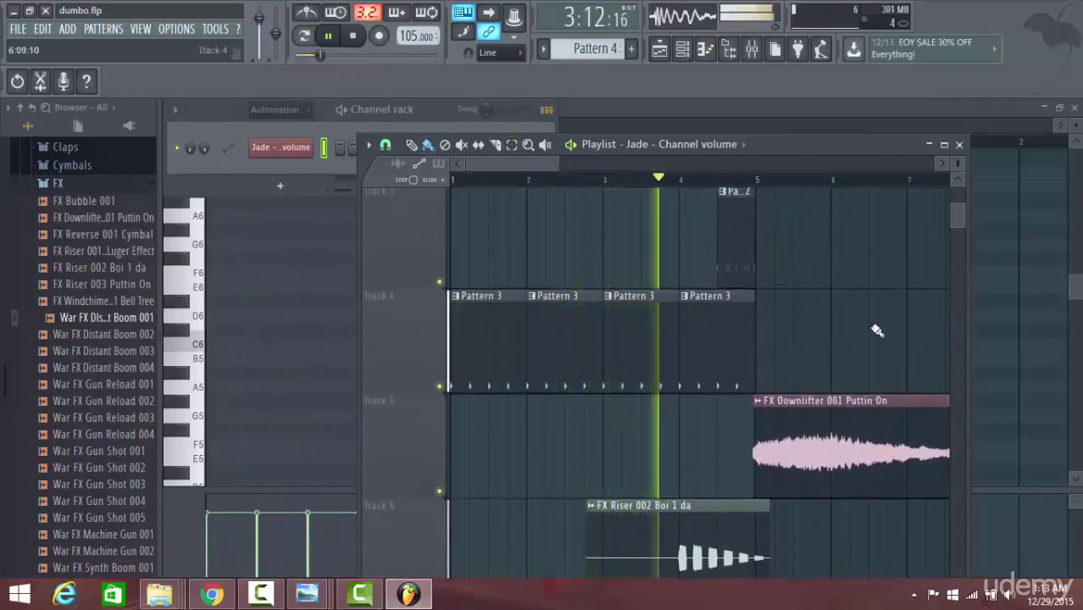
scroll(877, 332, up, 2)
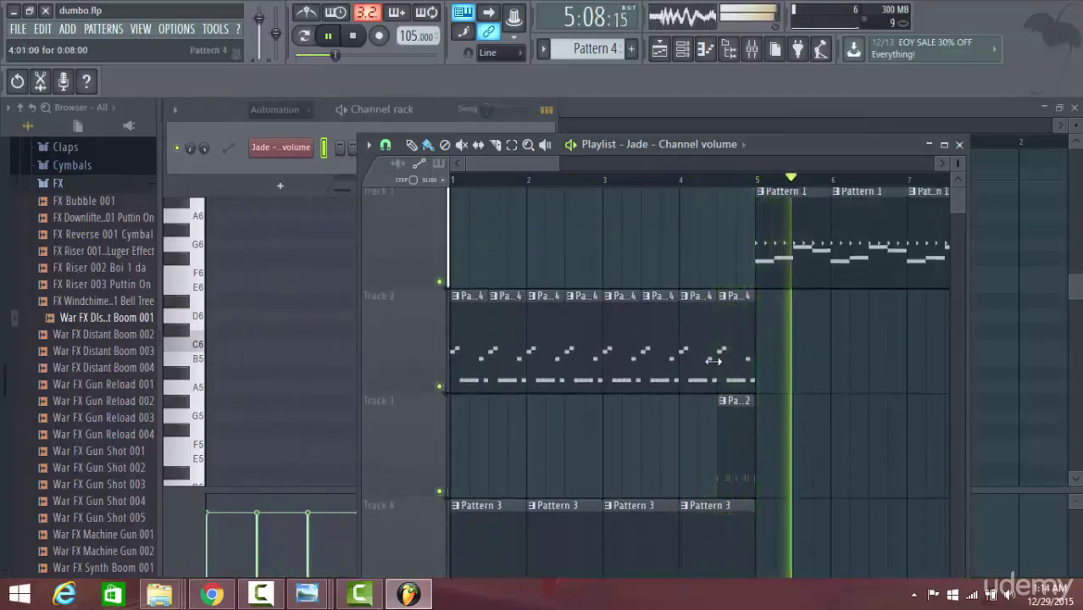
scroll(685, 197, down, 4)
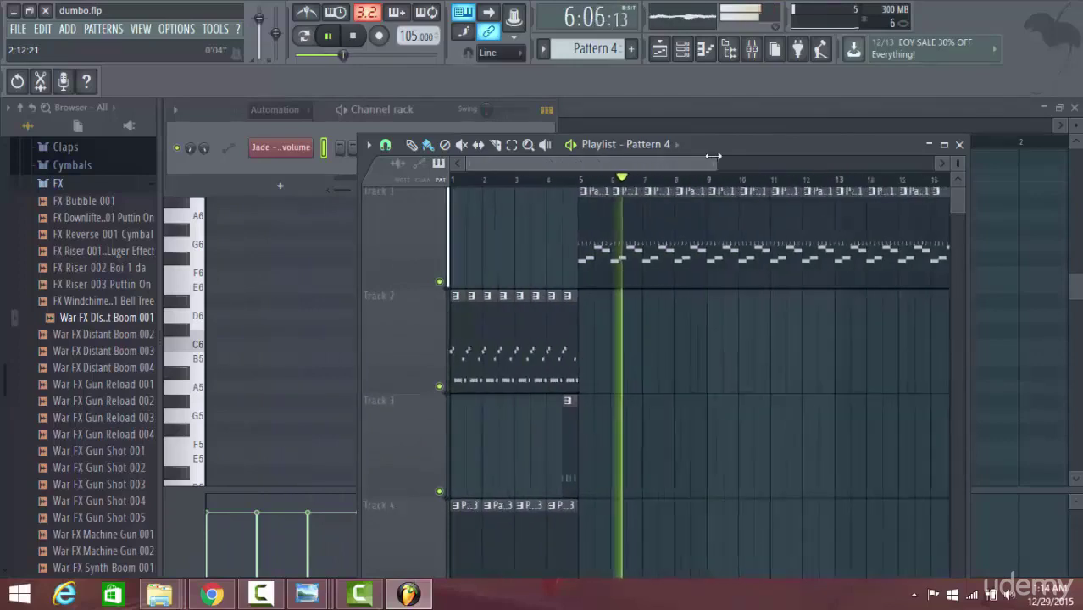
key(space)
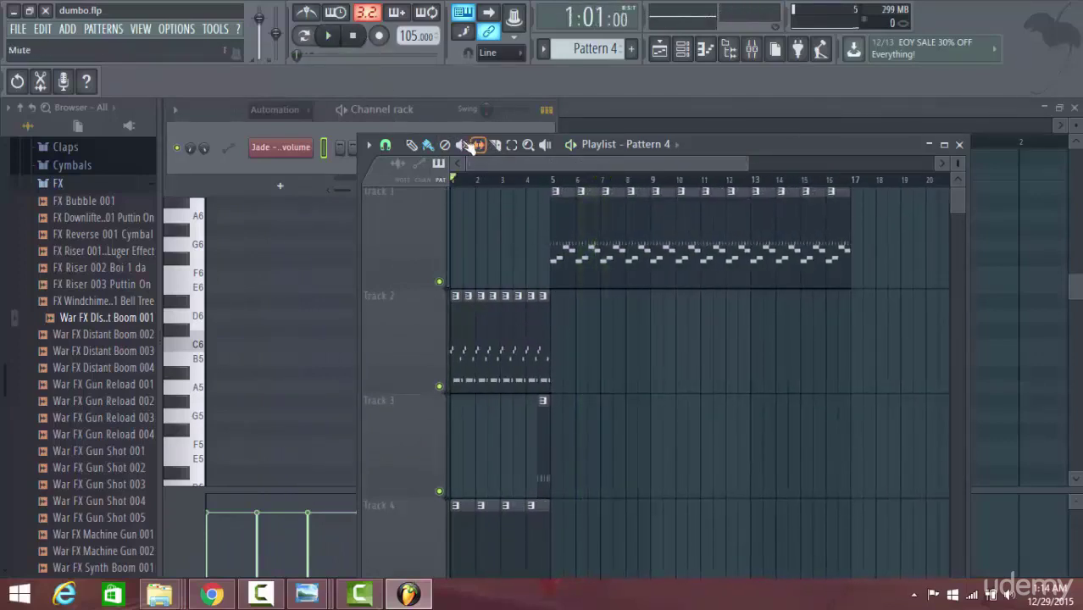
Paint half-bar Pattern 4 clips on Track 2 from bar 5 through bar 16 and select all of these added clips
mouse_move(571, 350)
mouse_down()
mouse_move(788, 317)
mouse_move(848, 355)
mouse_move(820, 356)
mouse_move(816, 369)
mouse_move(863, 354)
mouse_move(845, 368)
mouse_up()
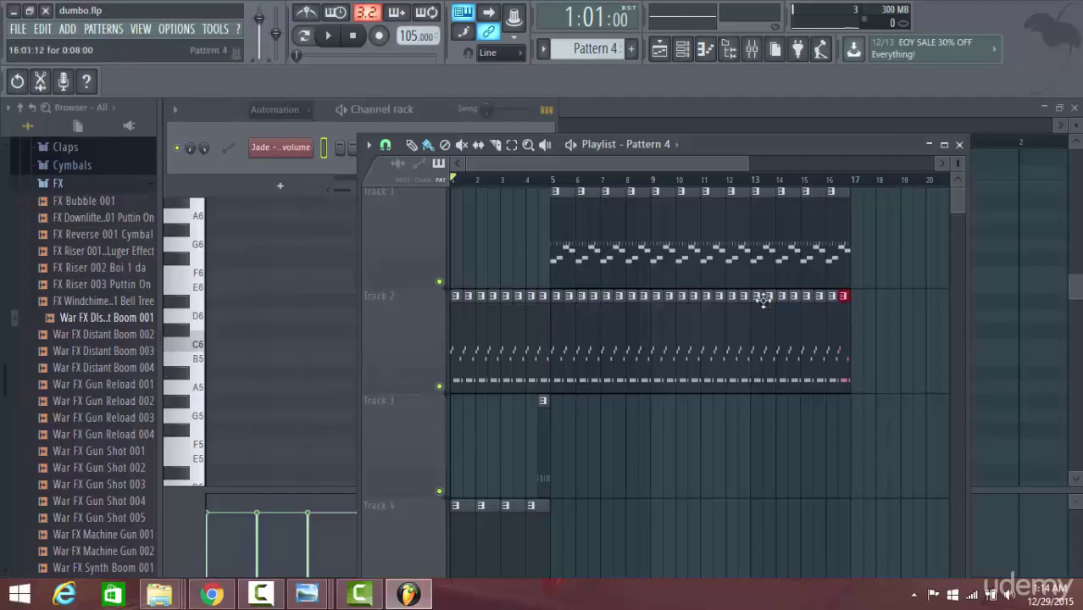
drag(748, 162, 525, 248)
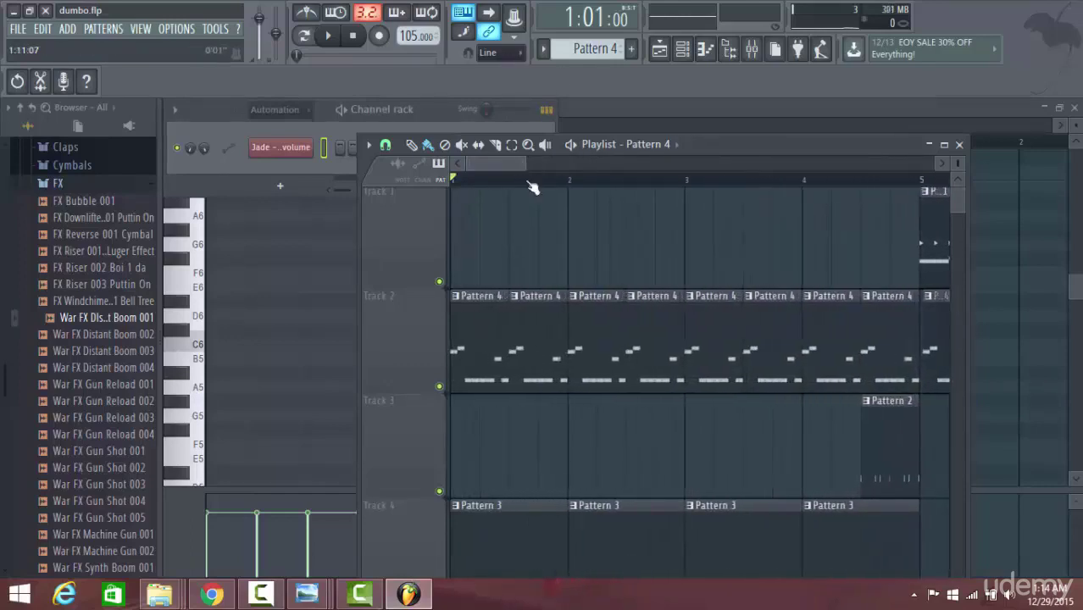
drag(512, 165, 545, 167)
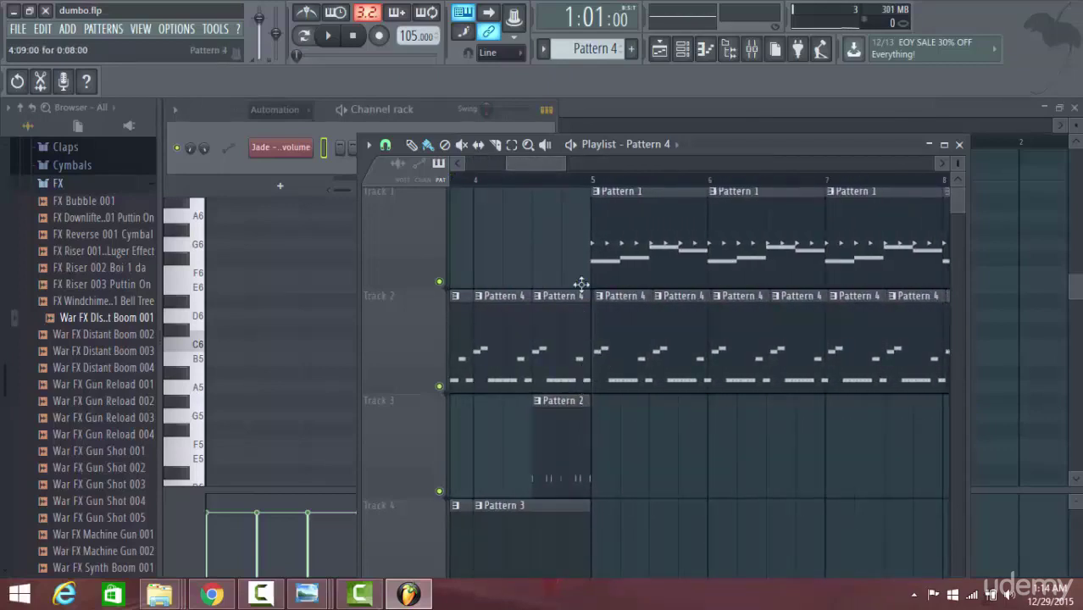
drag(566, 165, 743, 160)
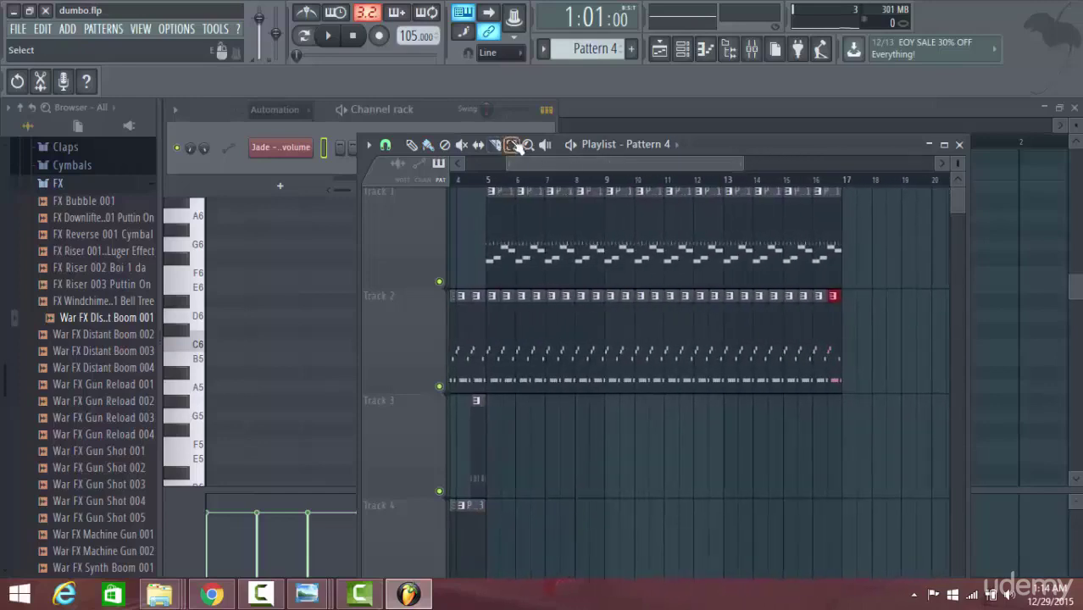
drag(489, 328, 851, 474)
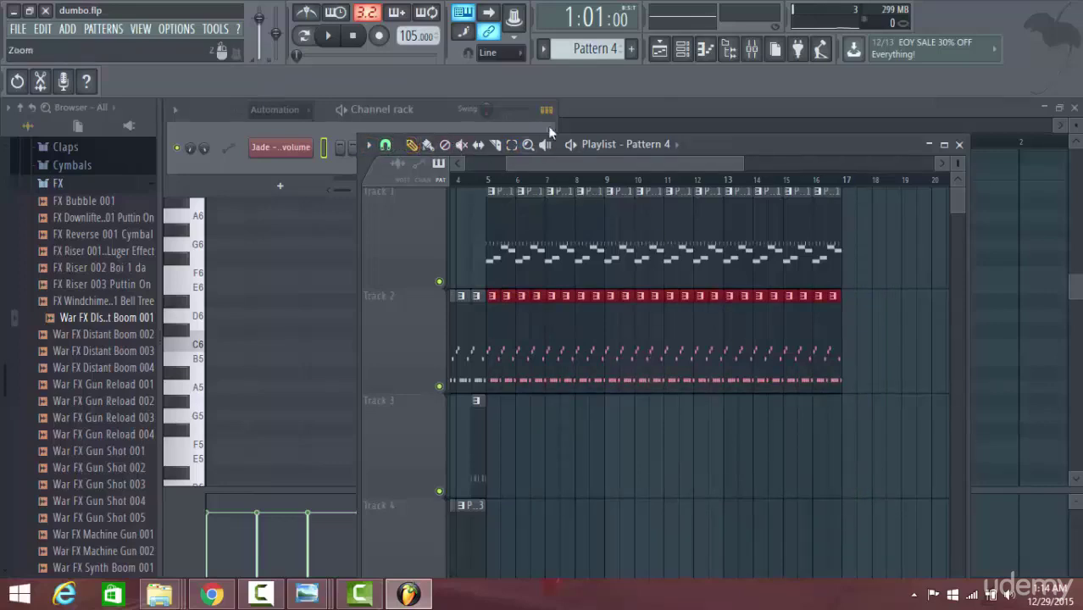
Try nudging the selected Pattern 4 clips on Track 2 to start at bar 5, and shift them so their end meets bar 17
drag(735, 163, 581, 163)
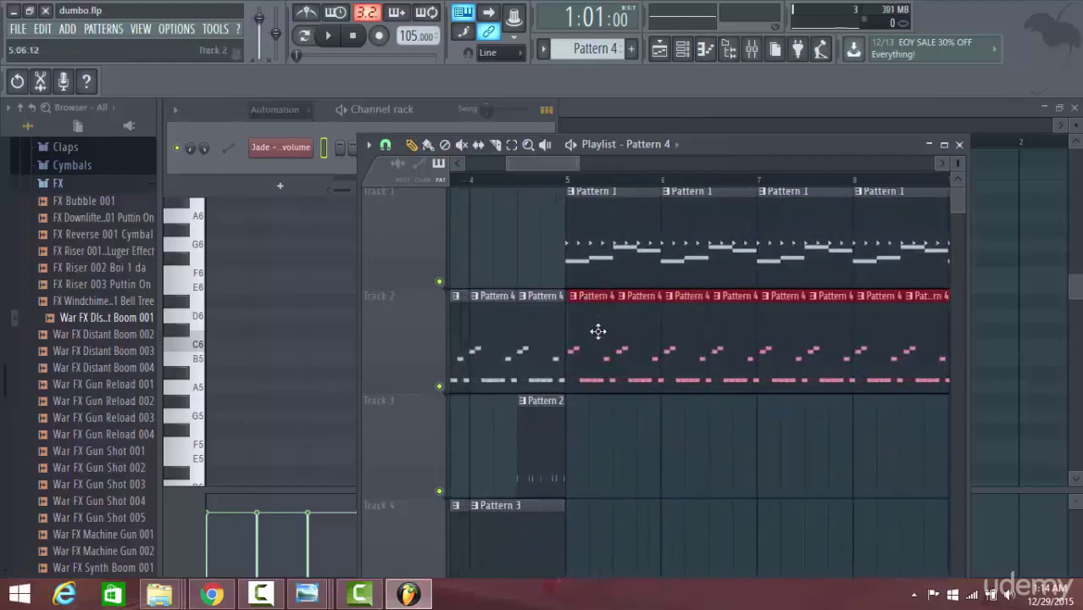
drag(598, 330, 594, 336)
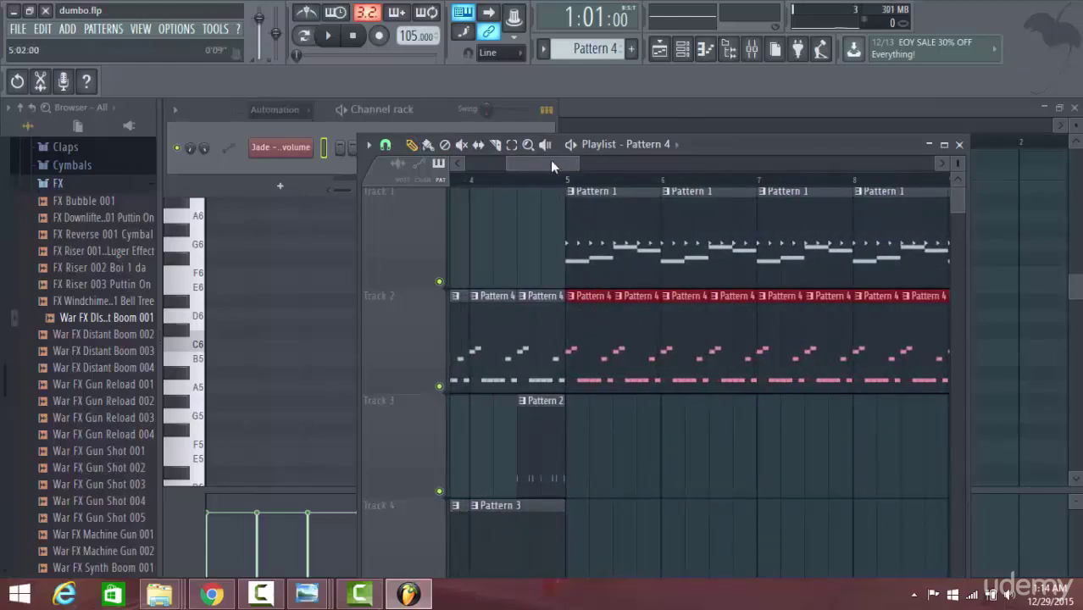
drag(550, 160, 707, 169)
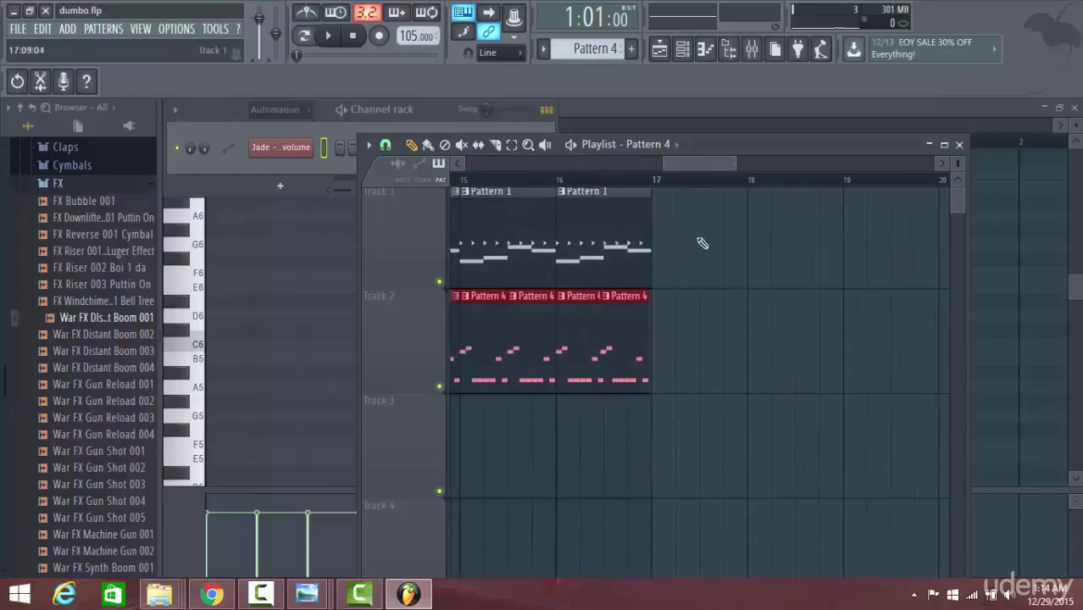
drag(585, 310, 592, 360)
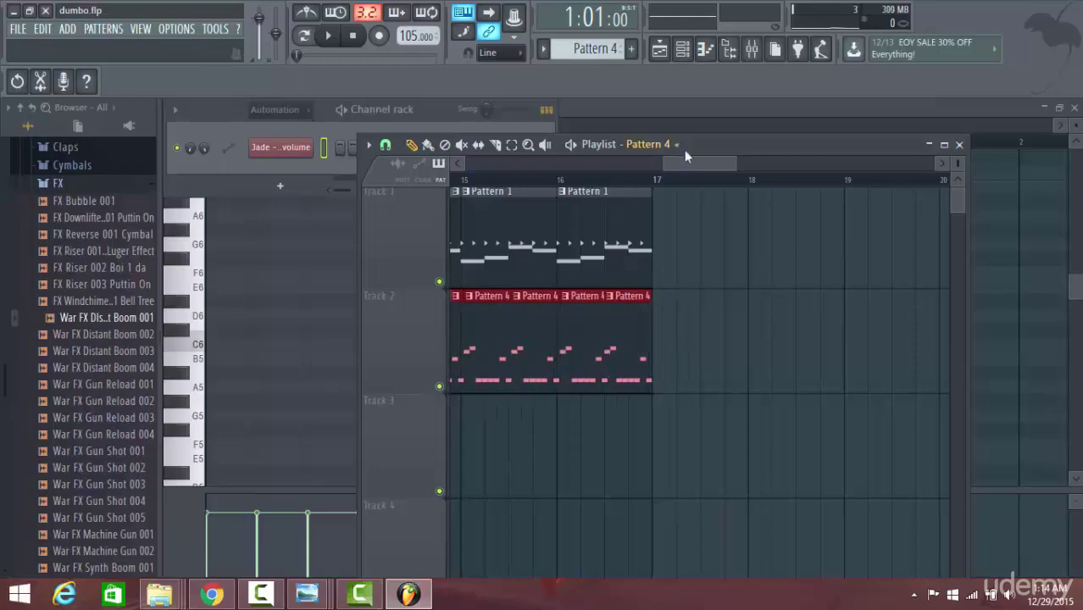
Move the selected Pattern 4 clips on Track 2 slightly earlier so the first one starts exactly at bar 5
scroll(769, 417, left, 3)
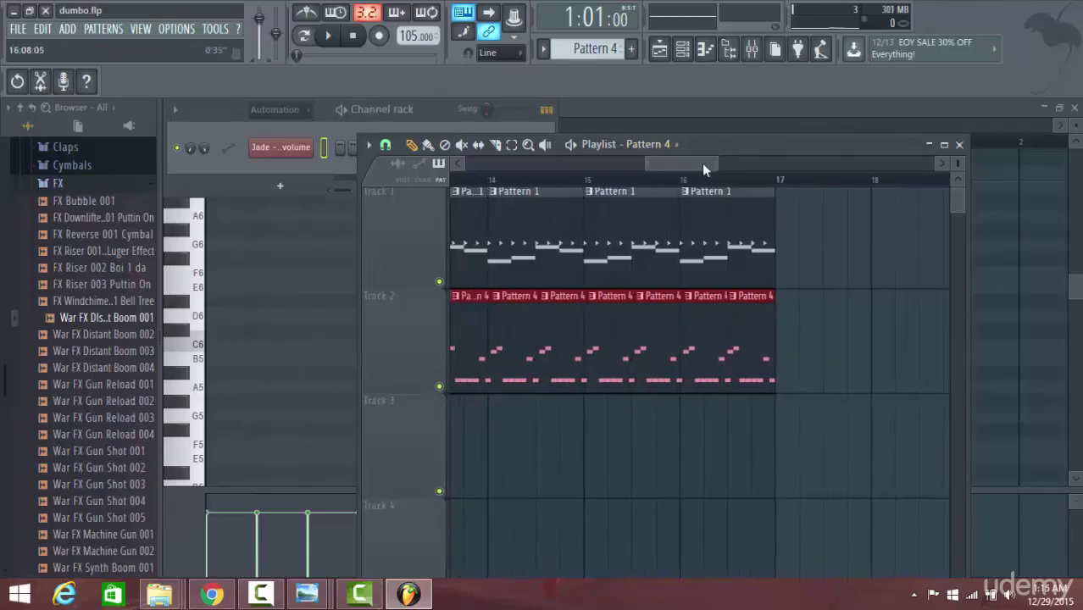
drag(702, 168, 547, 234)
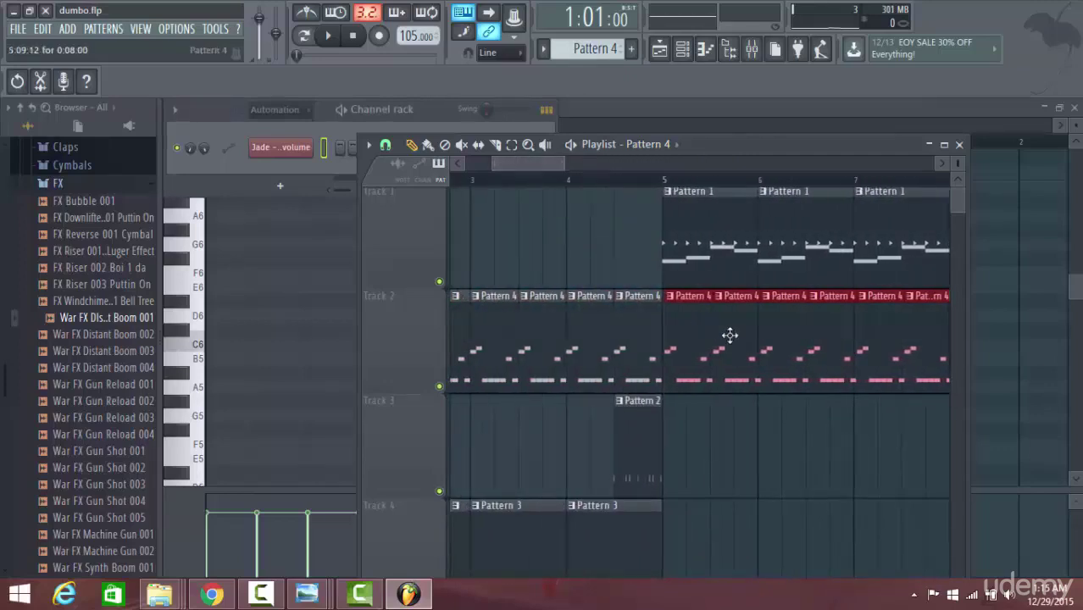
drag(730, 336, 726, 348)
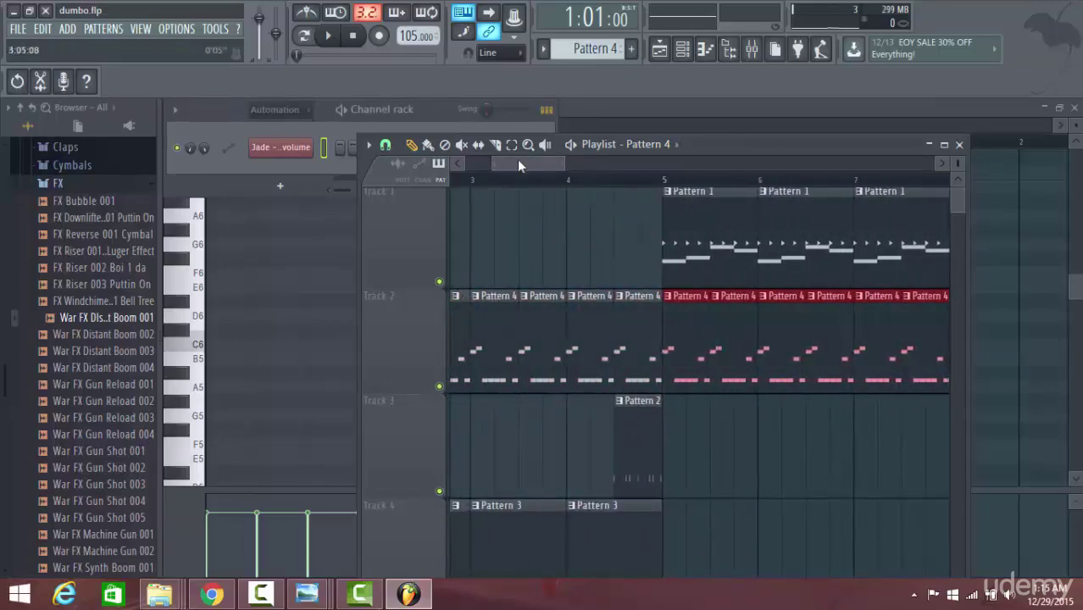